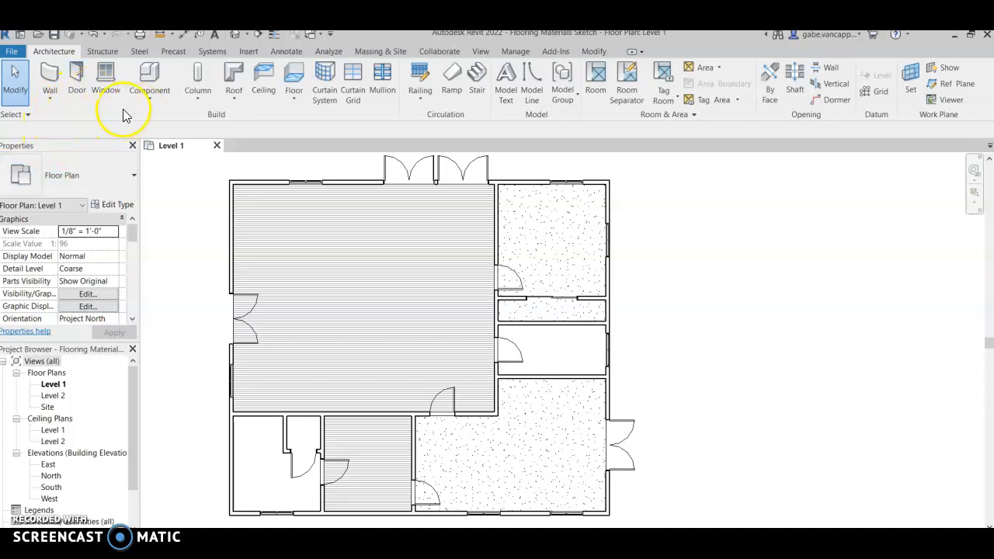
# Start placing a component and browse for a family to load in the Imperial Library's Plumbing > Architectural > Fixtures > Water Closets folder.
pyautogui.click(144, 76)
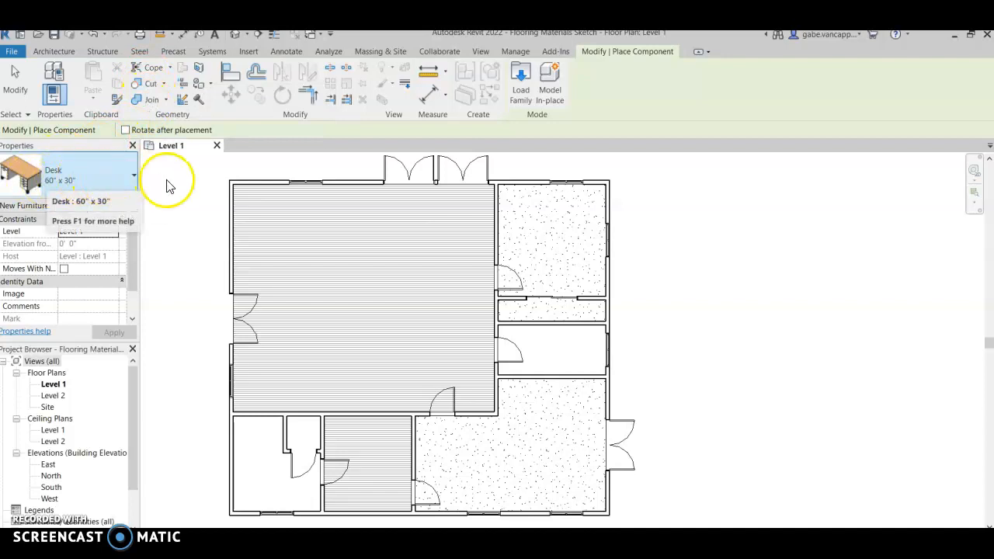
pyautogui.click(518, 77)
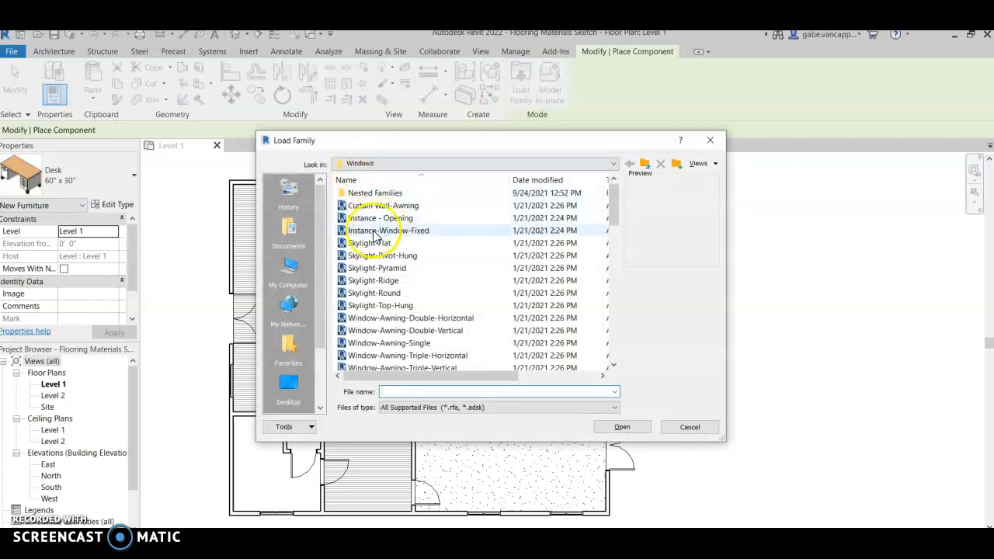
pyautogui.scroll(-2, 288, 344)
pyautogui.click(288, 346)
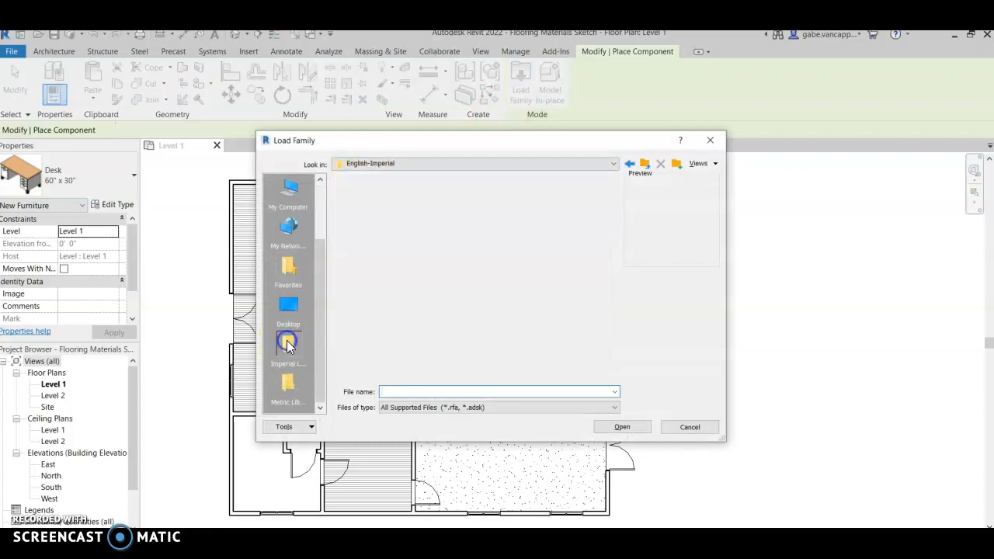
pyautogui.scroll(-3, 428, 283)
pyautogui.scroll(-1, 428, 285)
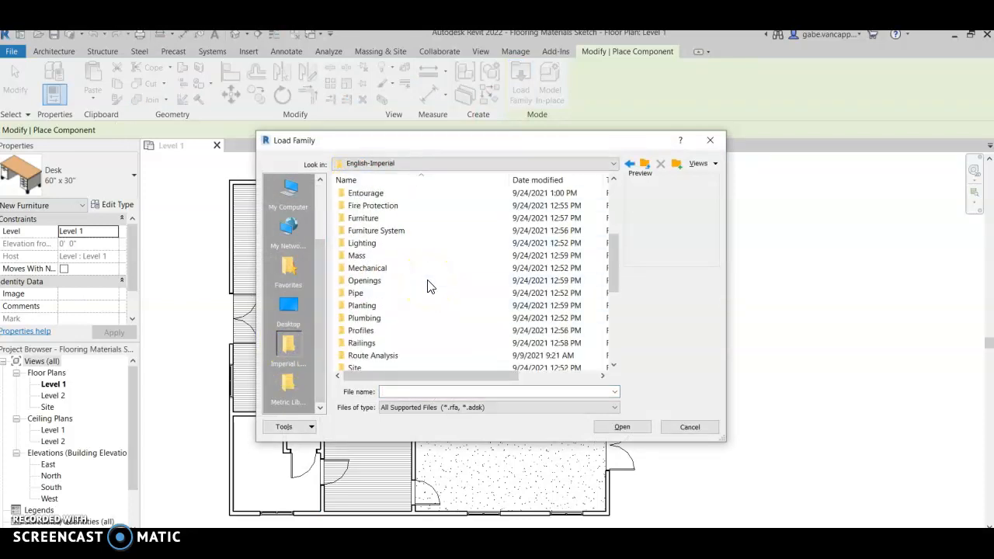
pyautogui.doubleClick(366, 318)
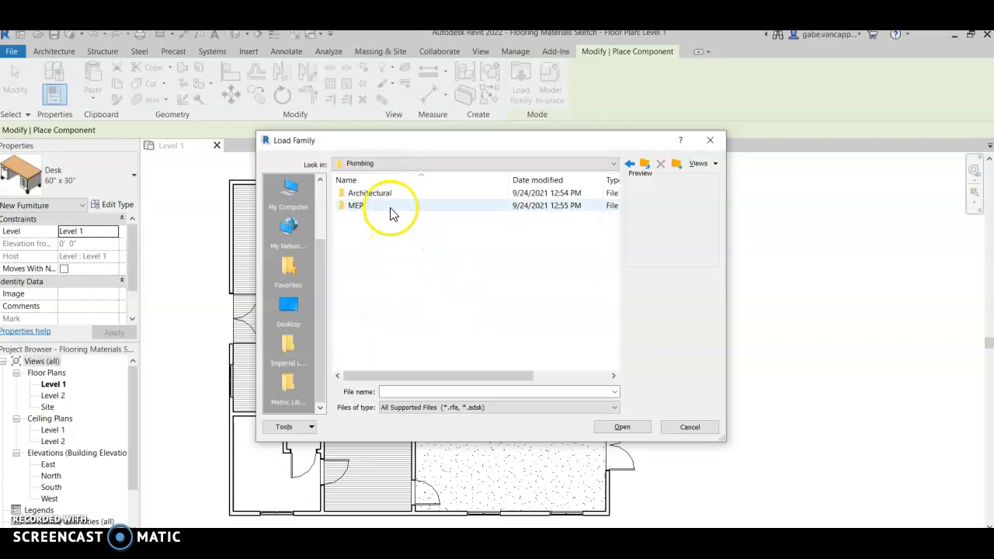
pyautogui.doubleClick(371, 196)
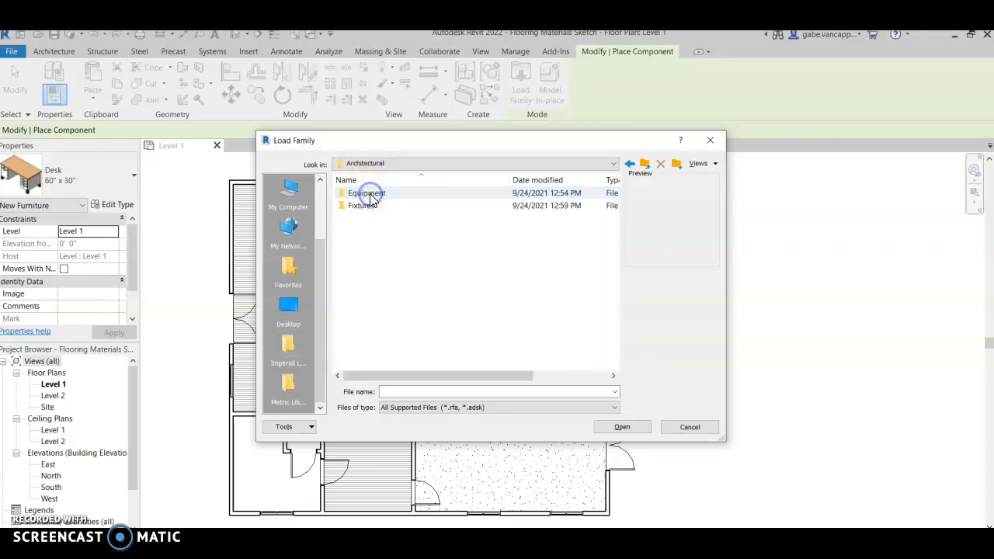
pyautogui.doubleClick(366, 207)
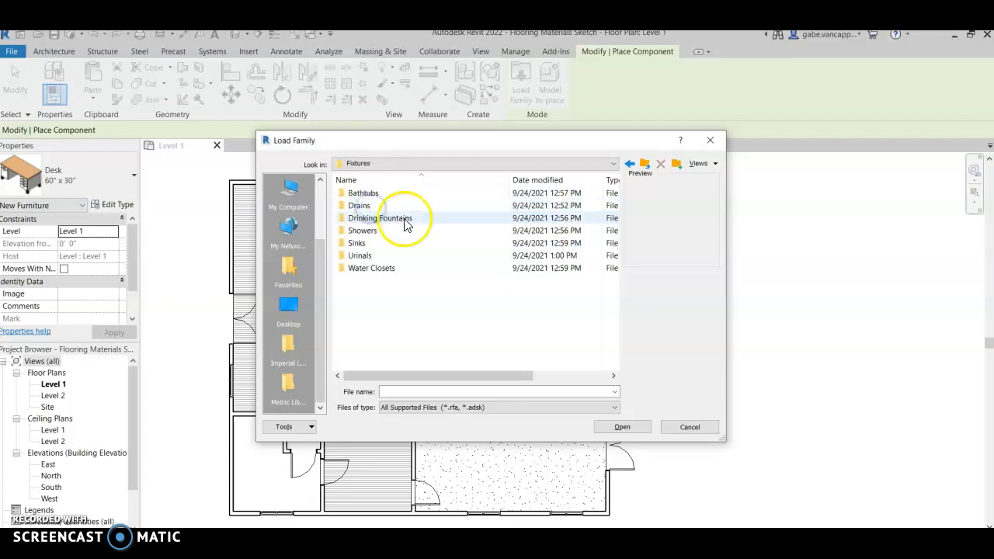
pyautogui.doubleClick(373, 271)
# Preview the Toilet-Domestic-3D, Toilet-Domestic-2D and Toilet-Commercial-Wall-3D families.
pyautogui.click(386, 233)
pyautogui.click(385, 218)
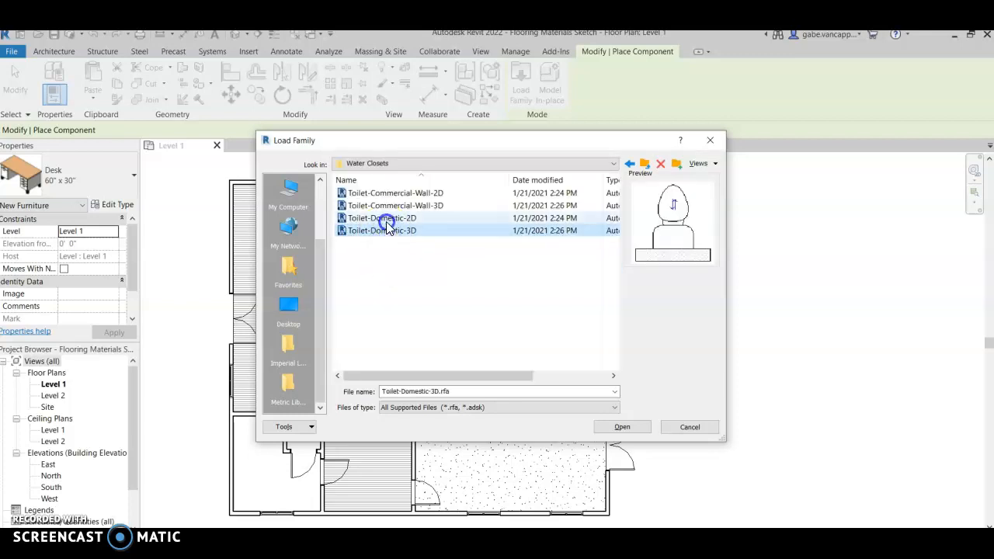
pyautogui.click(387, 206)
pyautogui.click(382, 231)
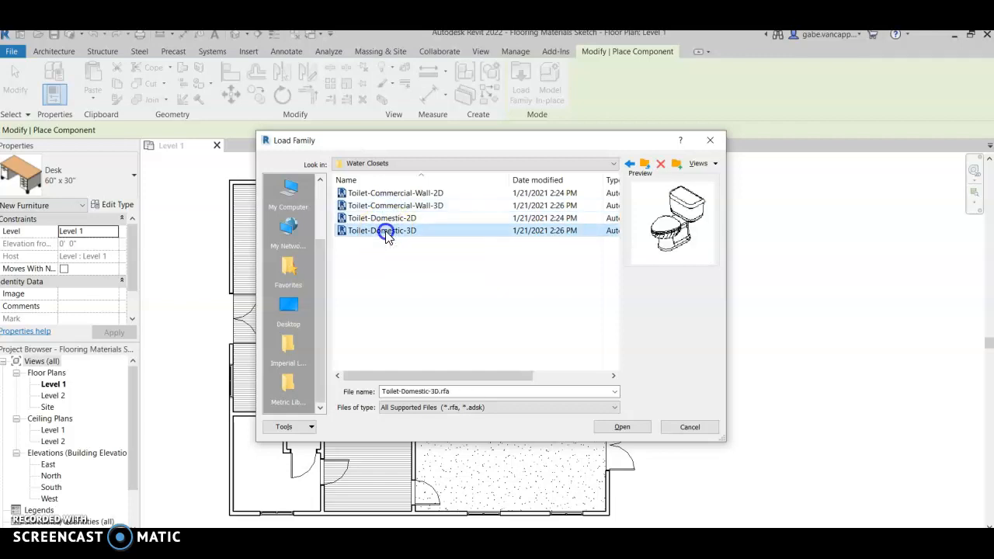
# Browse to Plumbing > MEP > Fixtures > Bathtubs and preview the available bathtub families, including Whirlpool Spa.
pyautogui.click(629, 165)
pyautogui.click(629, 164)
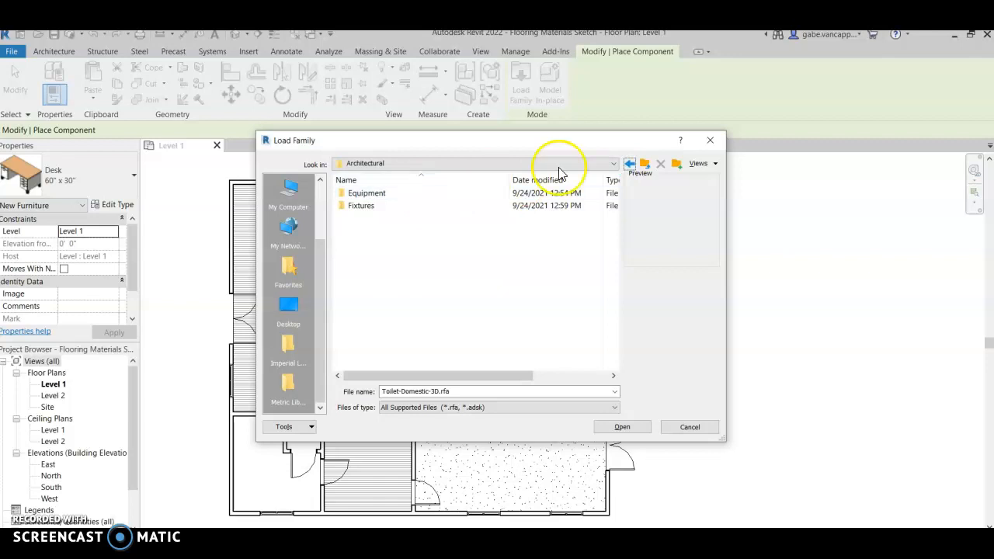
pyautogui.click(629, 164)
pyautogui.doubleClick(392, 206)
pyautogui.doubleClick(365, 206)
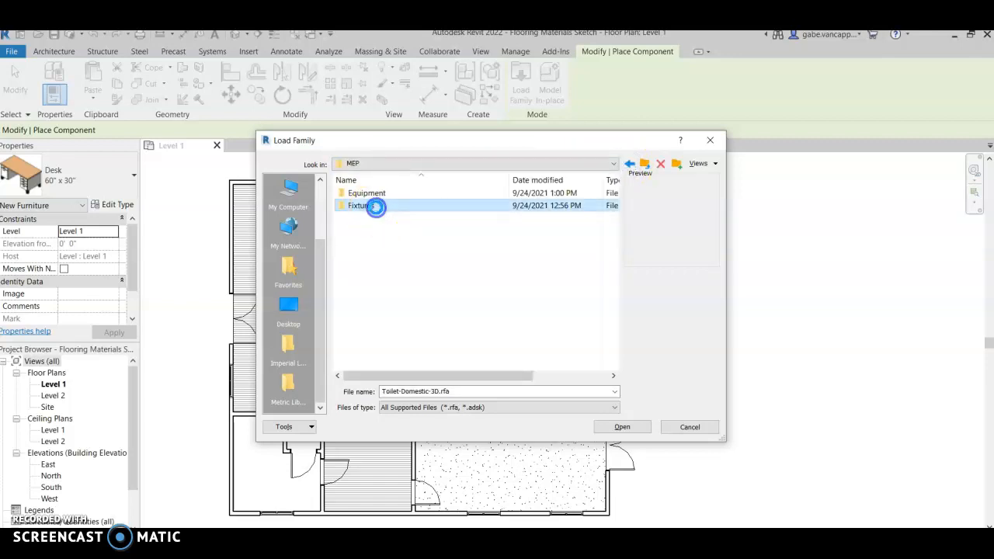
pyautogui.click(376, 207)
pyautogui.doubleClick(376, 206)
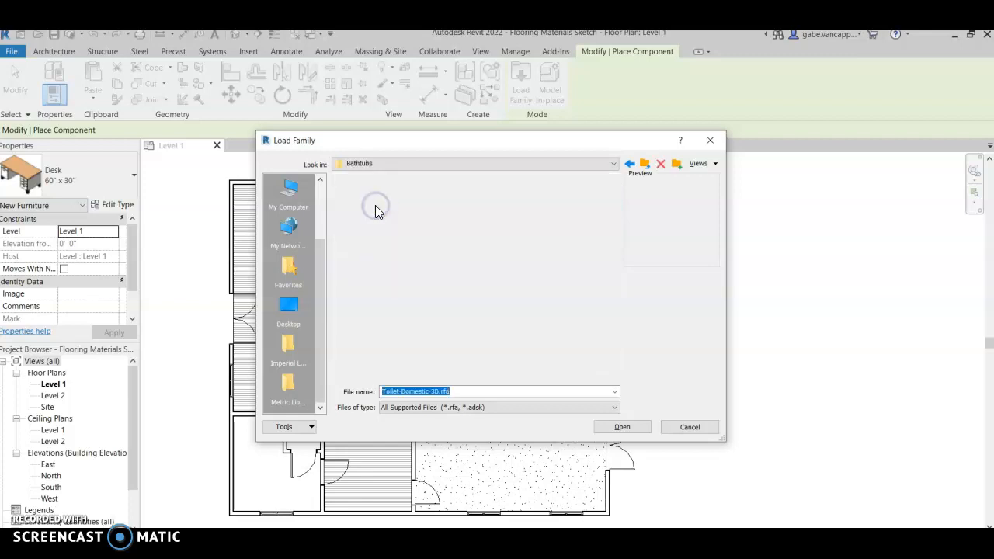
pyautogui.click(380, 193)
pyautogui.click(381, 206)
pyautogui.click(380, 219)
pyautogui.click(377, 230)
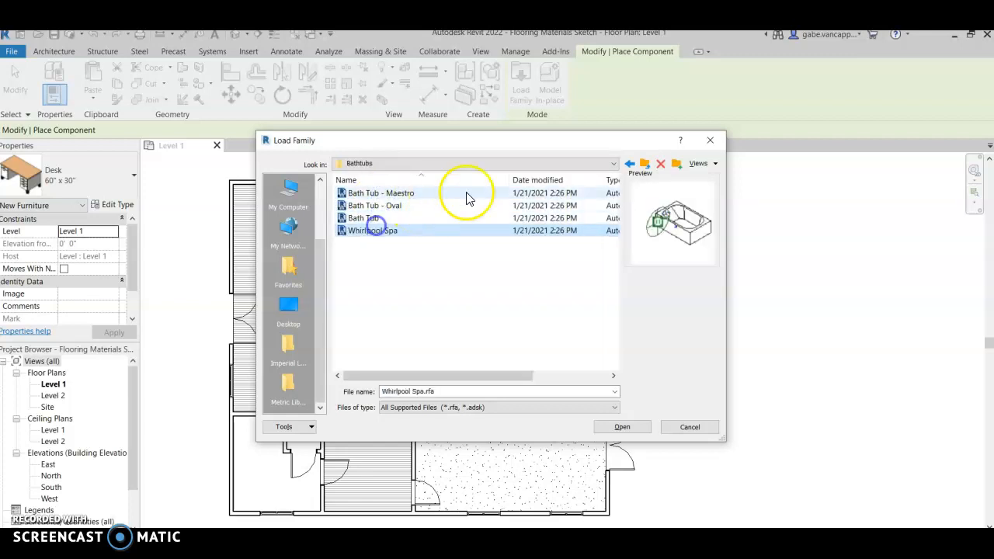
# Preview the MEP Water Closets families, including the flush tank, flush valve and Bidet models.
pyautogui.click(629, 164)
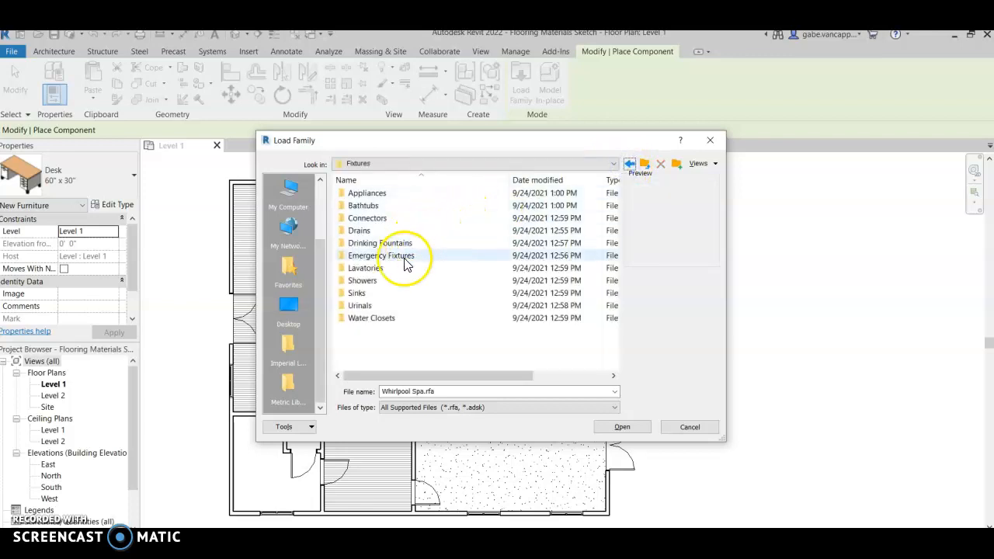
pyautogui.doubleClick(373, 317)
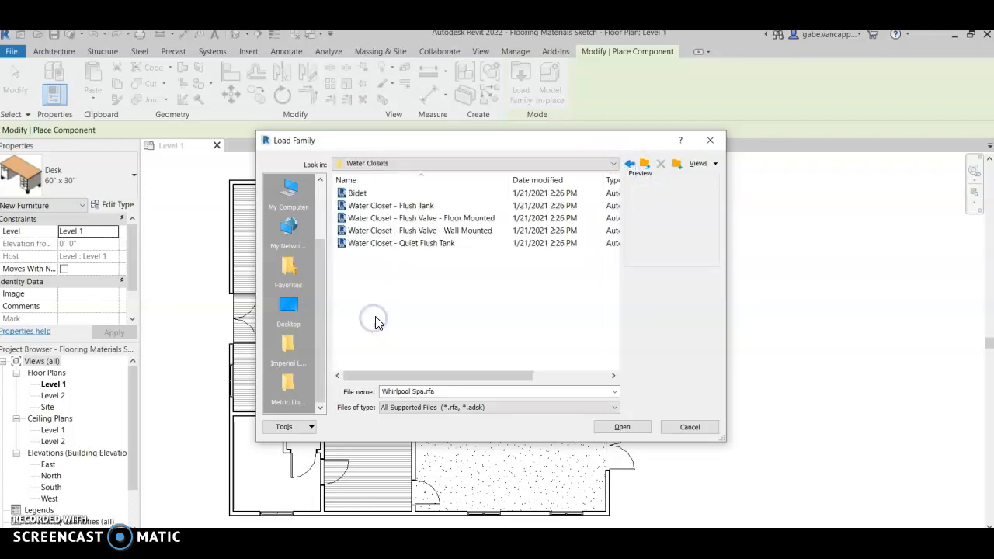
pyautogui.click(386, 243)
pyautogui.click(391, 231)
pyautogui.click(385, 219)
pyautogui.click(393, 206)
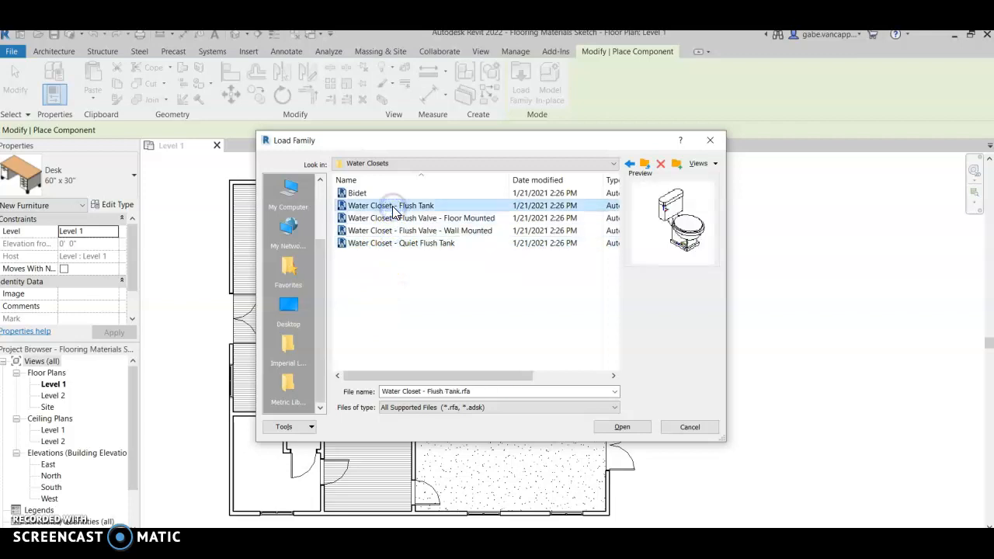
pyautogui.click(358, 194)
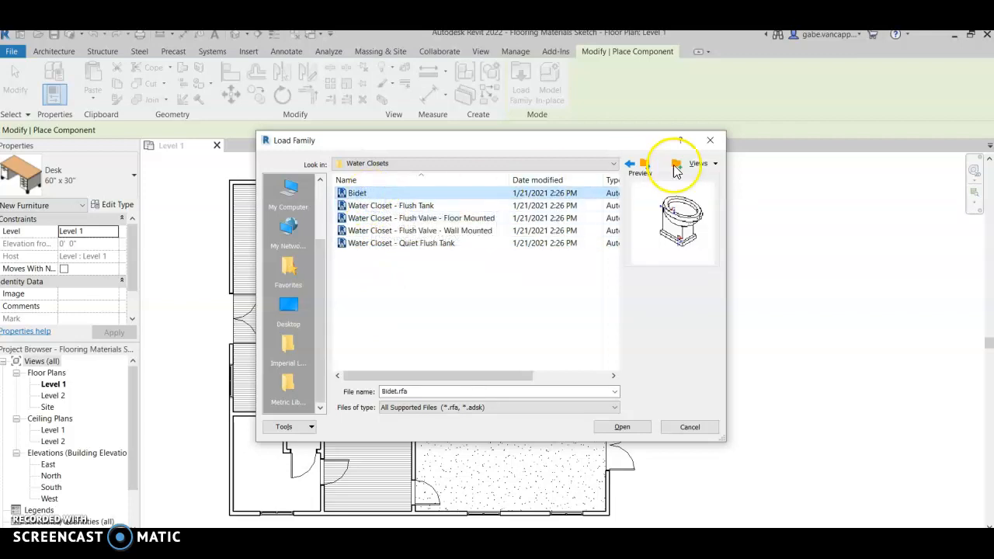
# Load the Toilet-Domestic-3D family from Plumbing > Architectural > Fixtures > Water Closets.
pyautogui.click(630, 166)
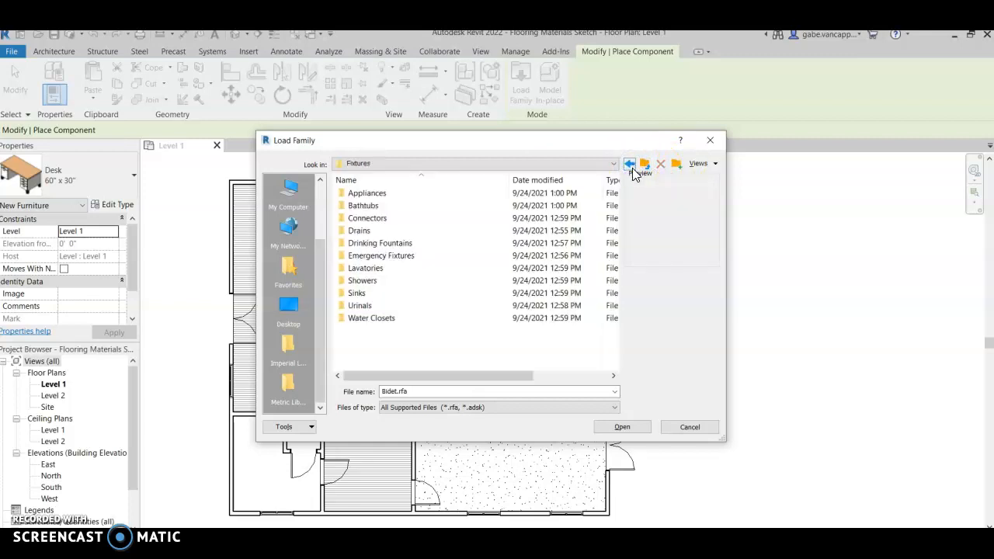
pyautogui.click(630, 165)
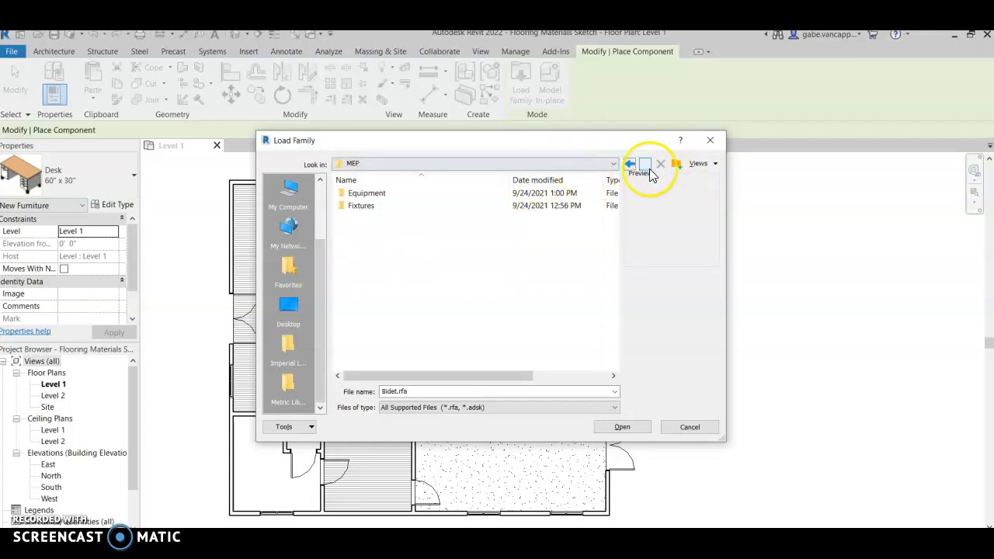
pyautogui.click(631, 165)
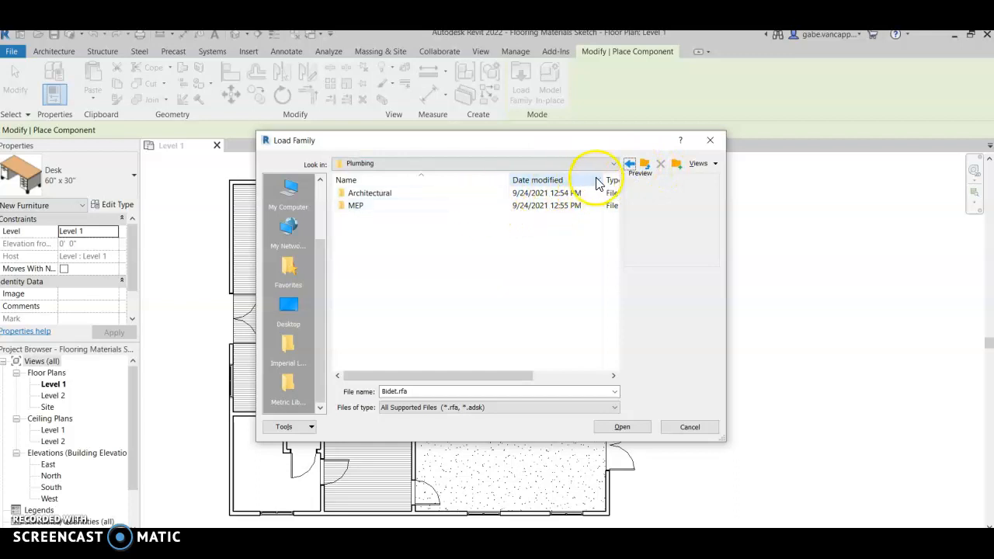
pyautogui.doubleClick(493, 192)
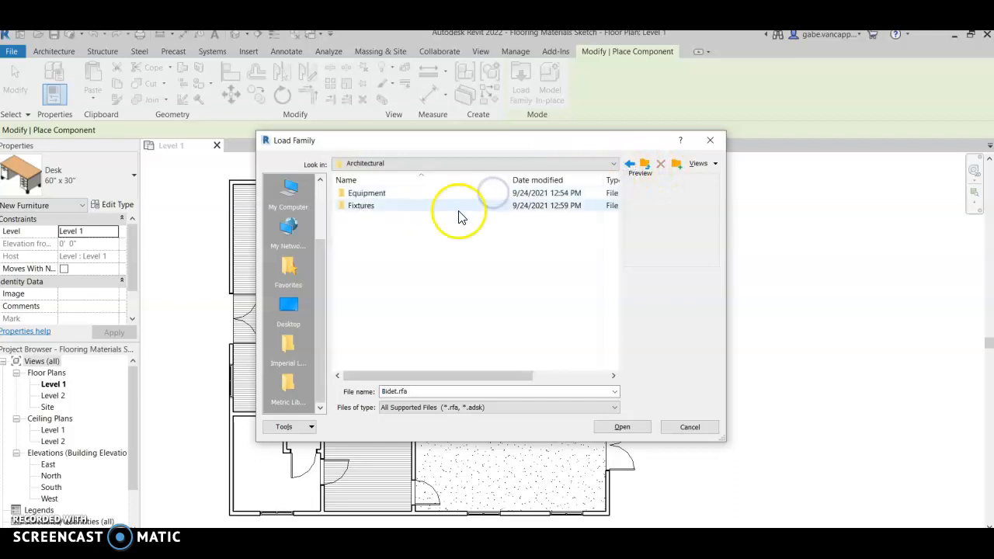
pyautogui.doubleClick(422, 206)
pyautogui.click(391, 270)
pyautogui.doubleClick(391, 270)
pyautogui.click(400, 233)
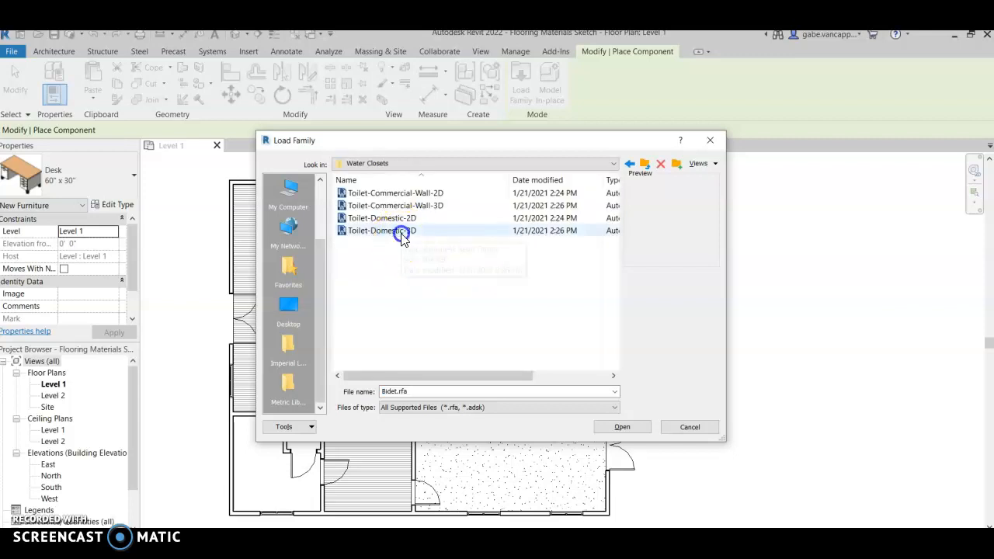
pyautogui.click(624, 428)
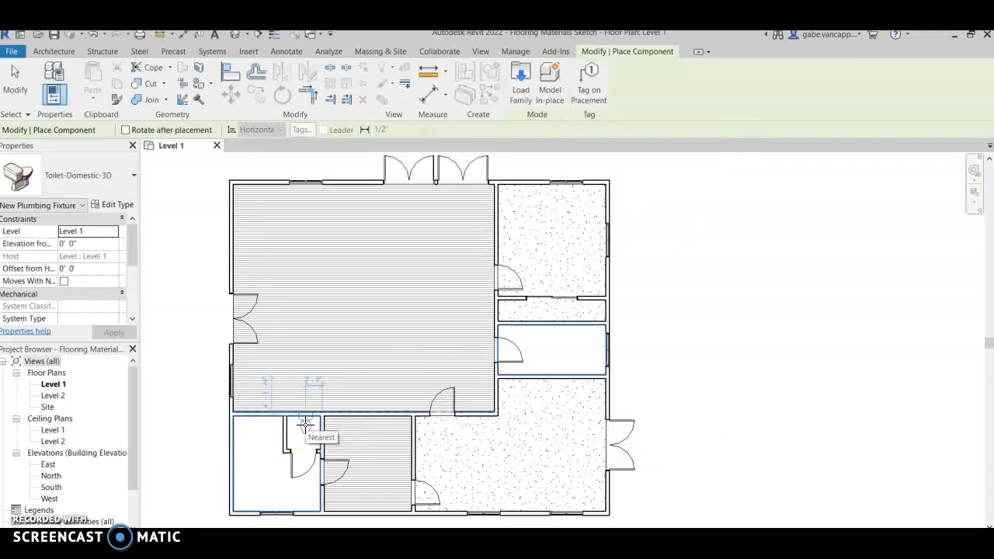
# Place one toilet in the plan's small southwest closet and one in the east bathroom about 4'-0" from the exterior wall, both against the north wall.
pyautogui.click(304, 426)
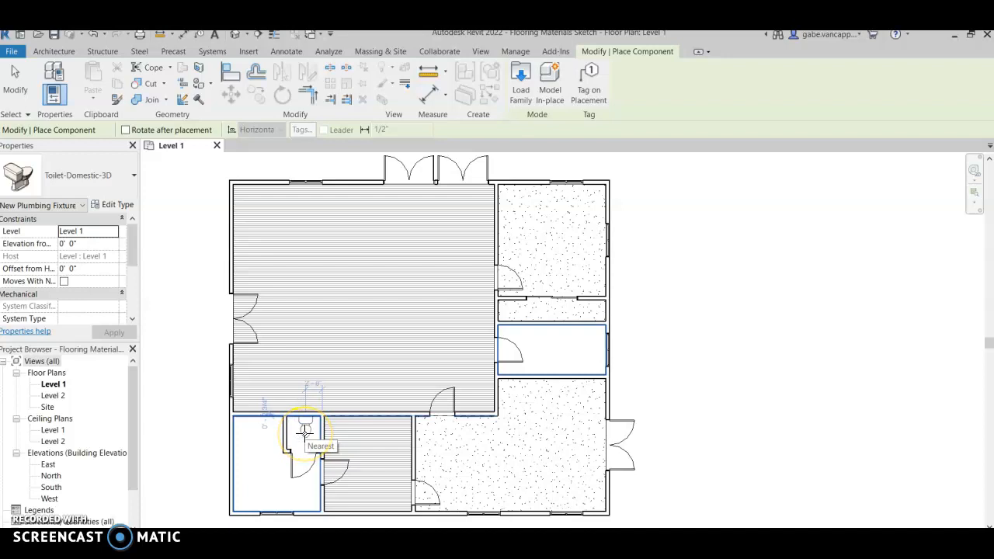
pyautogui.click(302, 431)
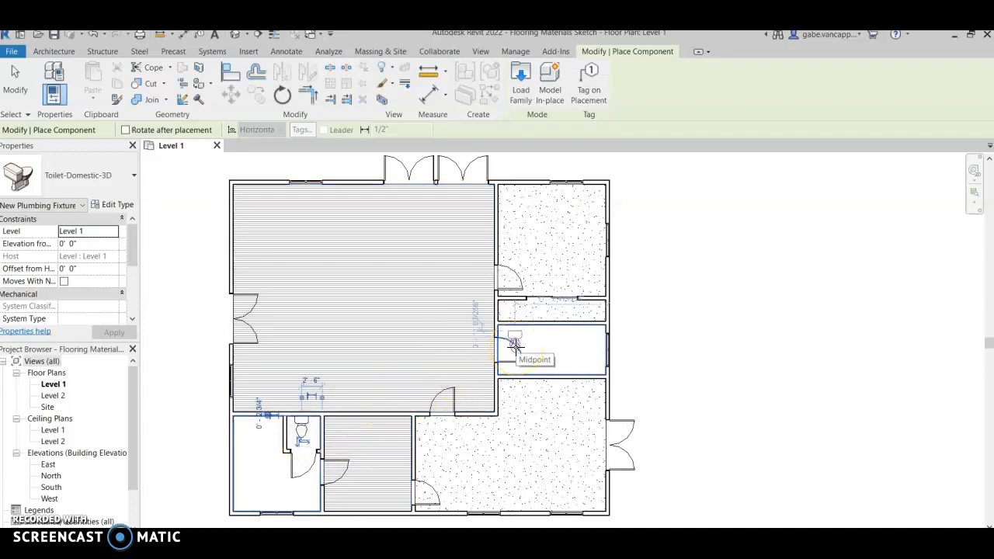
pyautogui.click(575, 340)
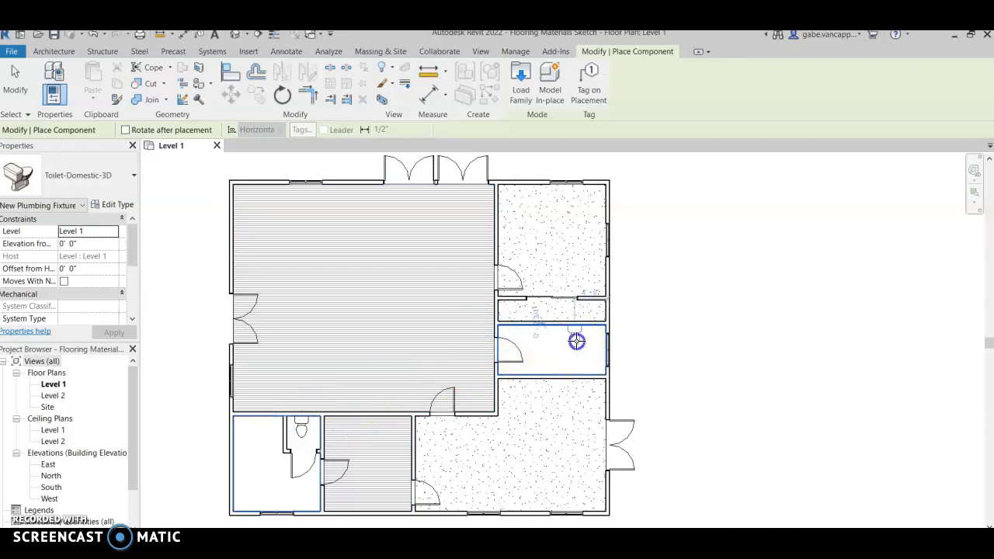
pyautogui.rightClick(693, 315)
pyautogui.click(698, 325)
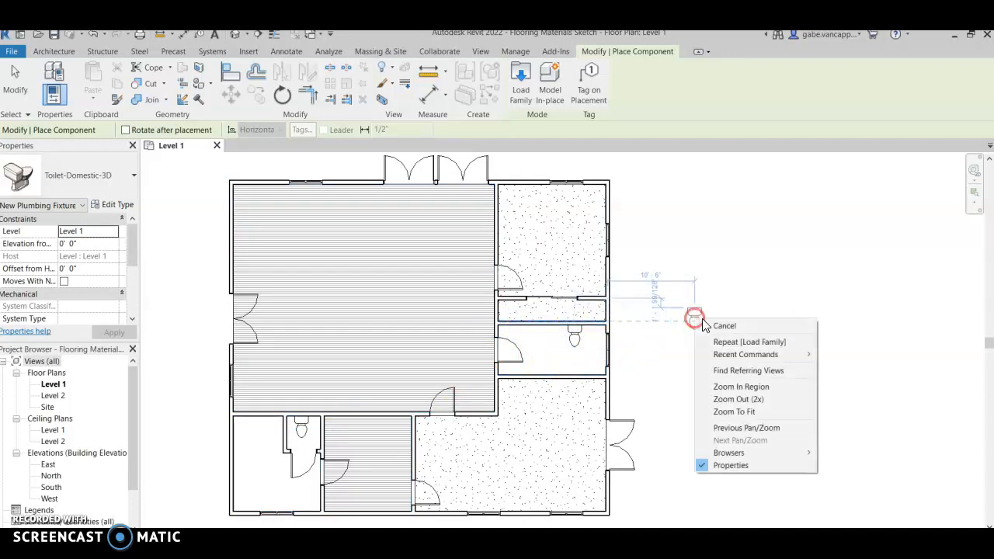
pyautogui.click(702, 325)
# Flip the east bathroom's toilet to face the opposite direction and flip it back to its original orientation.
pyautogui.click(573, 345)
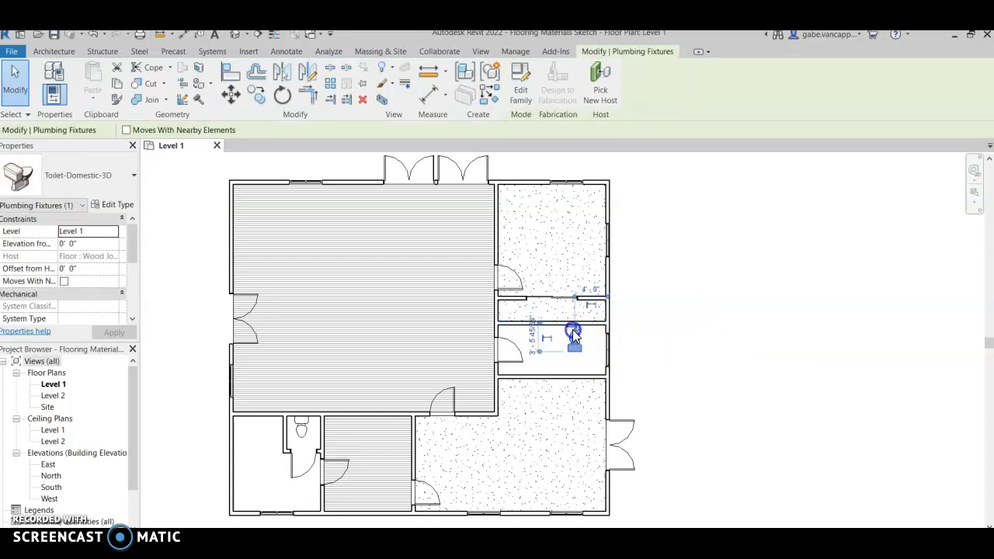
pyautogui.click(662, 339)
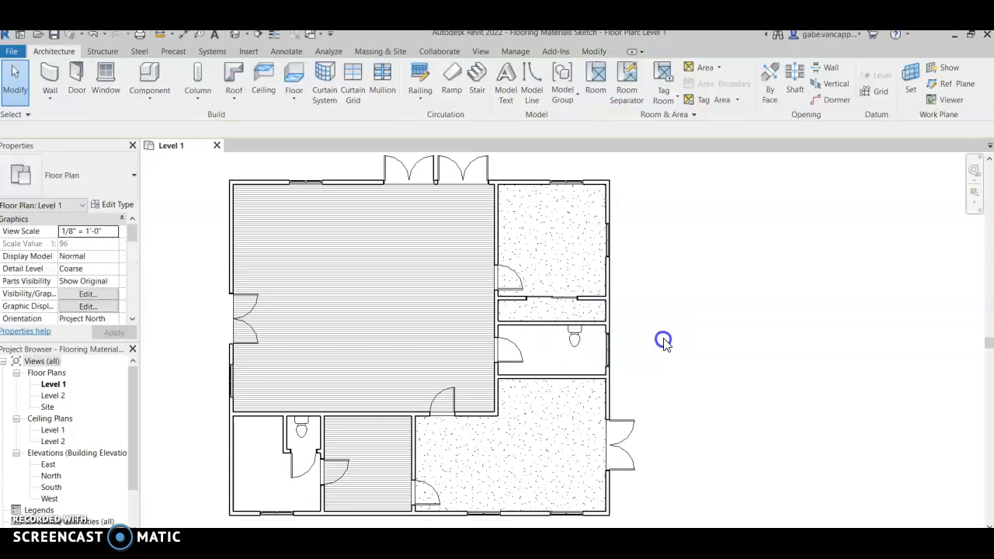
pyautogui.click(573, 339)
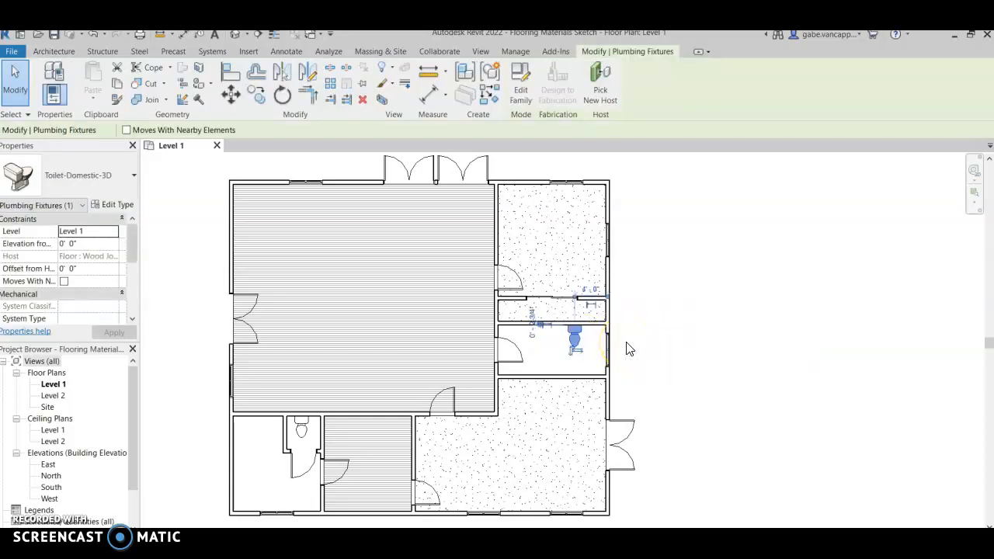
pyautogui.click(677, 318)
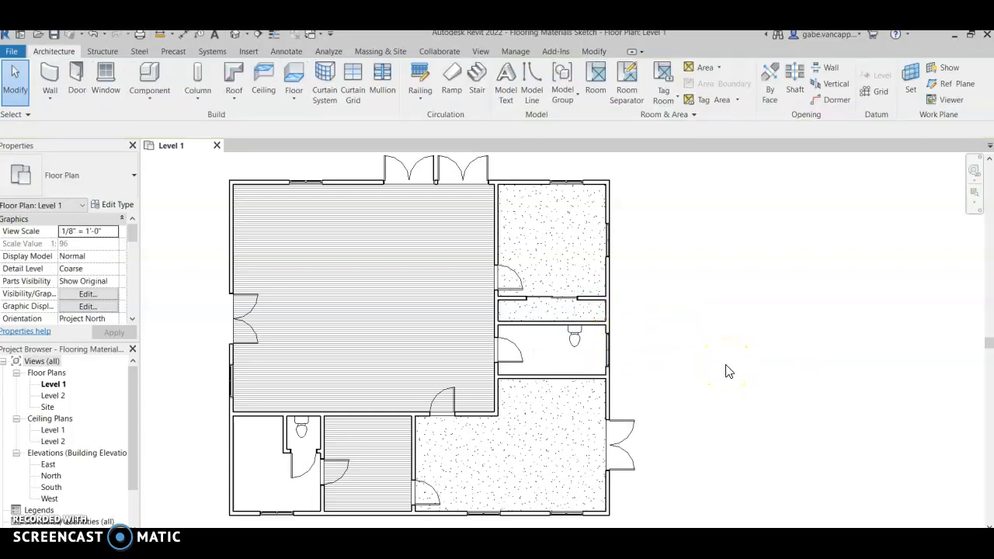
# Move the east bathroom's toilet west along the north wall to about 5'-6" from the exterior wall.
pyautogui.click(576, 340)
pyautogui.moveTo(562, 332); pyautogui.dragTo(564, 339)
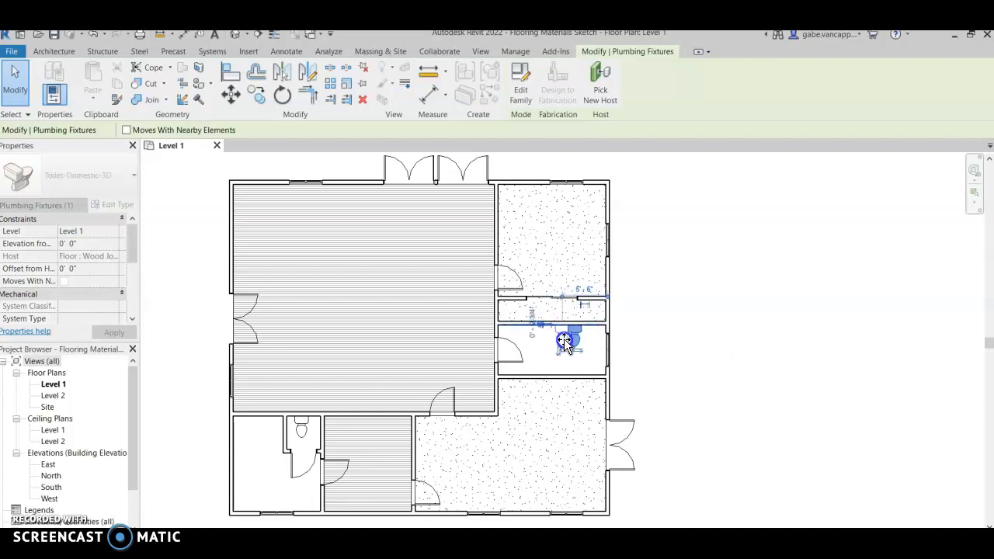
pyautogui.click(682, 321)
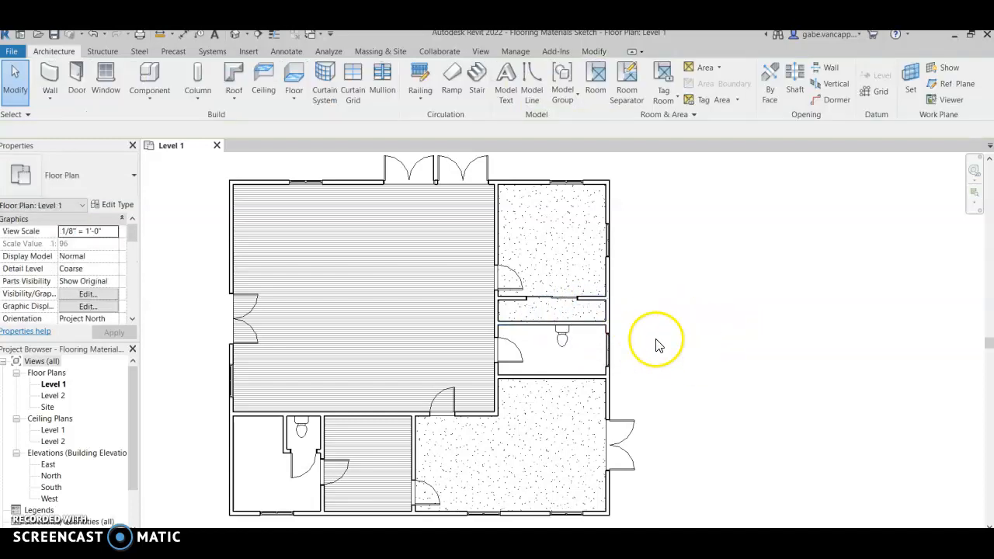
# Start loading a new component family and browse the English-Imperial library to Plumbing > MEP.
pyautogui.scroll(2, 625, 410)
pyautogui.moveTo(703, 388); pyautogui.dragTo(737, 378, button='middle')
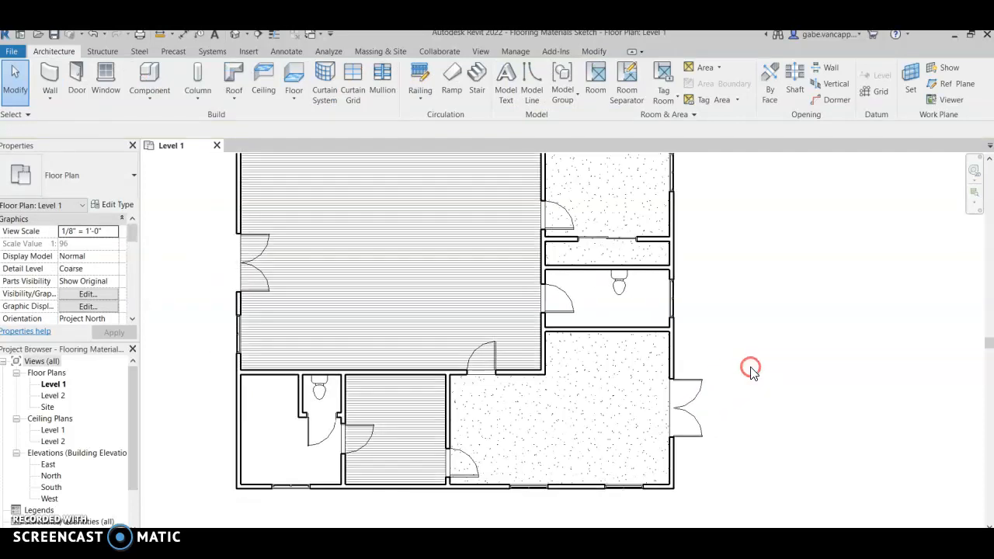
pyautogui.click(148, 78)
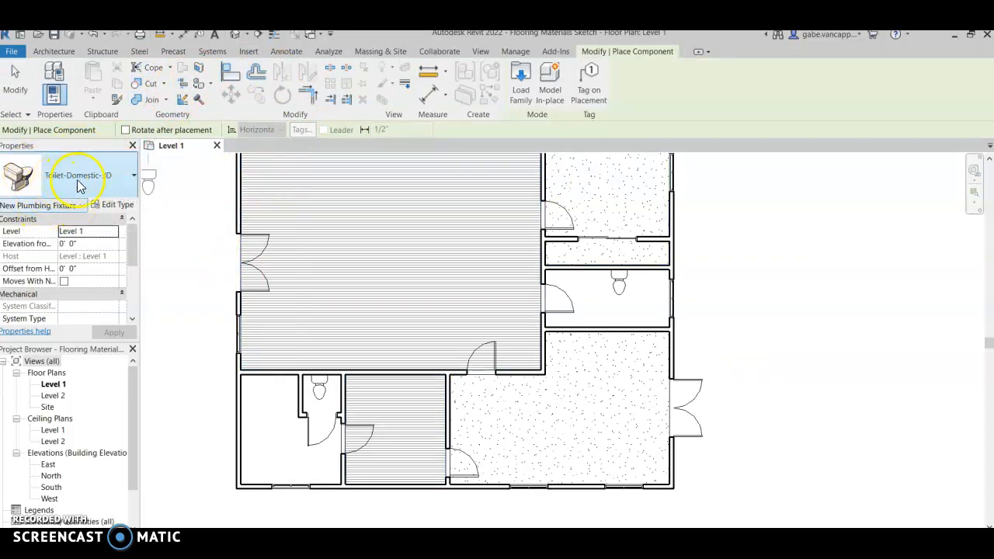
pyautogui.click(518, 79)
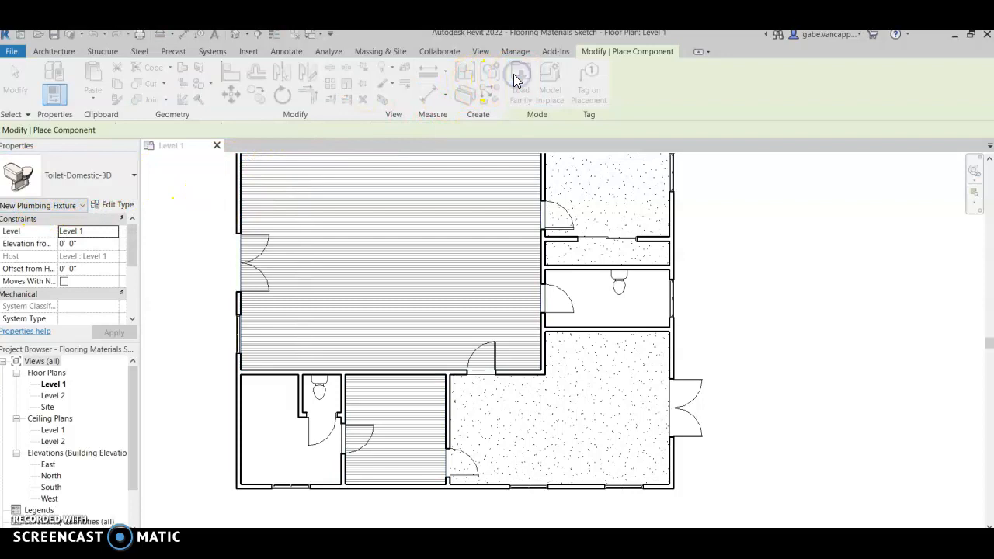
pyautogui.scroll(-3, 307, 342)
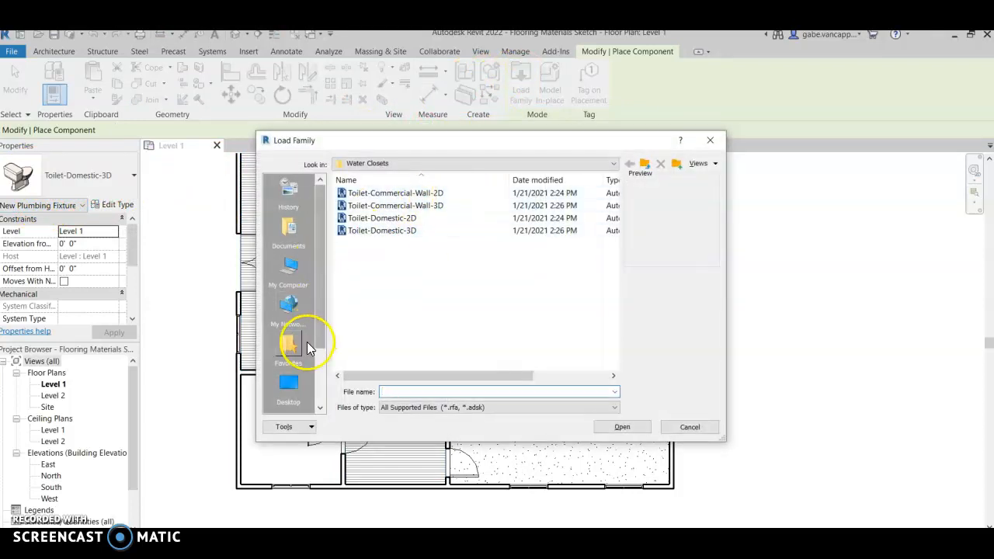
pyautogui.click(286, 349)
pyautogui.scroll(-6, 440, 284)
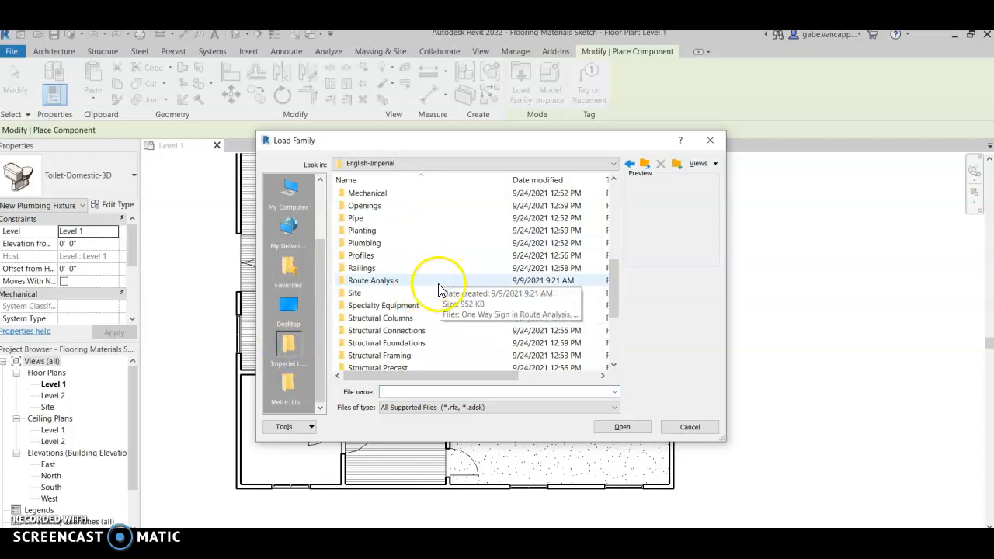
pyautogui.doubleClick(381, 244)
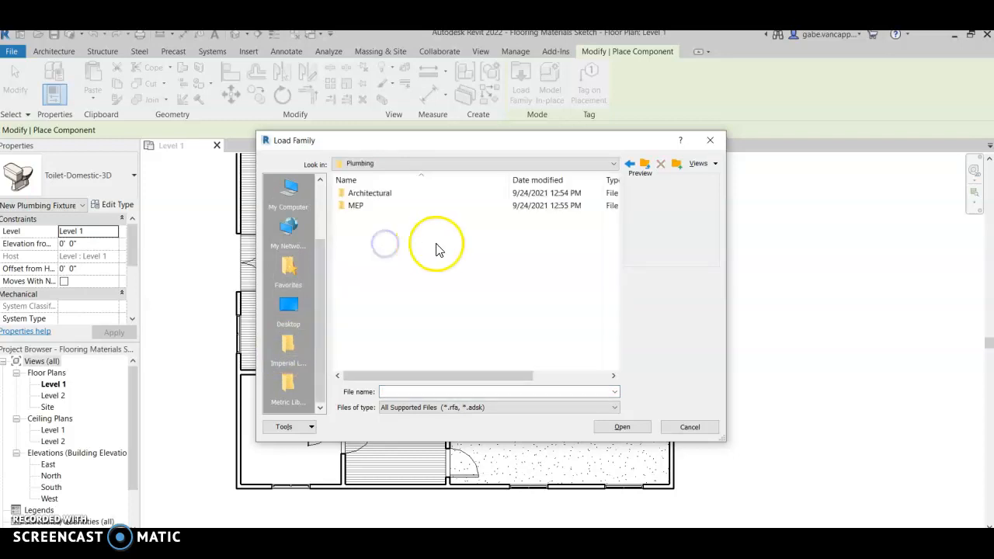
pyautogui.doubleClick(378, 204)
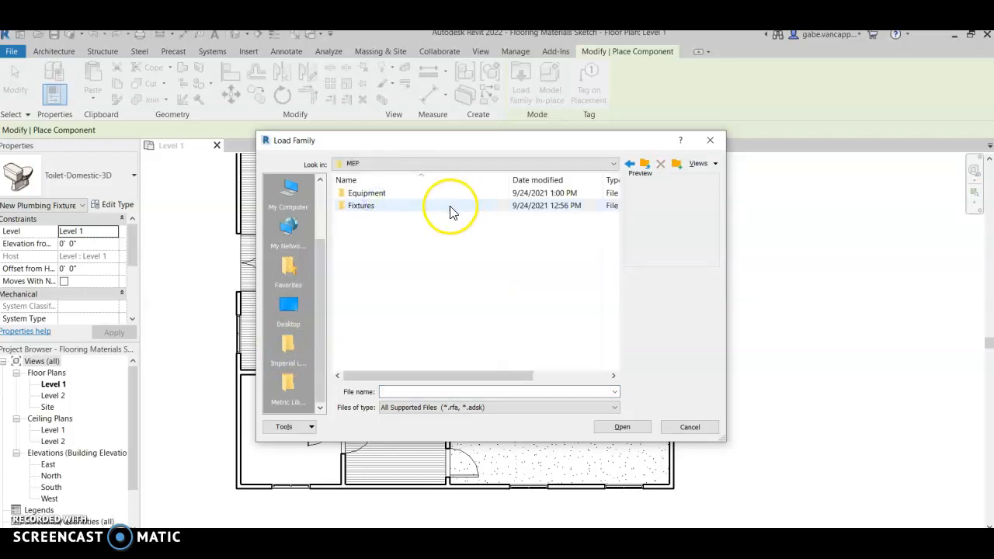
# Load the Shower Stall - Corner family from Fixtures > Showers after previewing the other shower stalls.
pyautogui.doubleClick(386, 194)
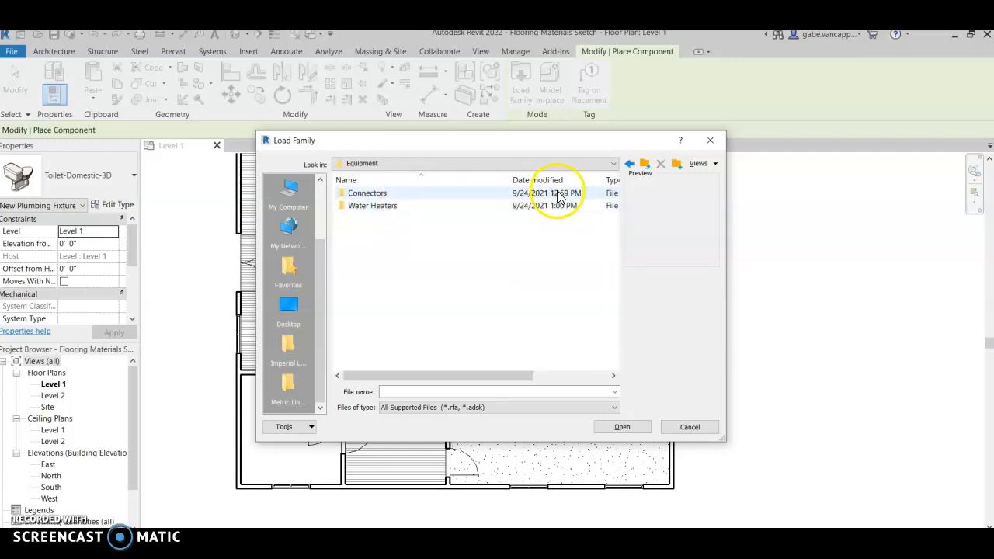
pyautogui.click(629, 170)
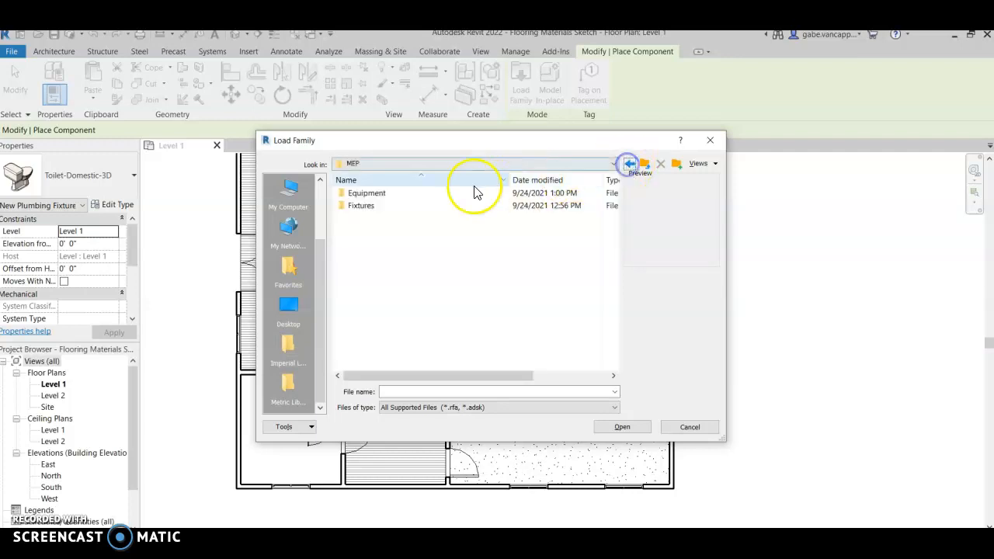
pyautogui.doubleClick(378, 205)
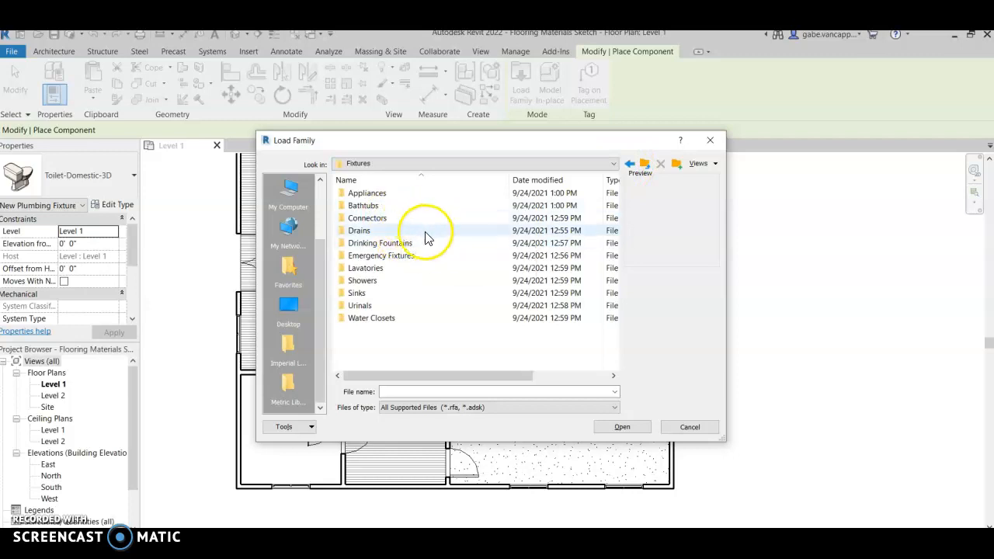
pyautogui.doubleClick(379, 283)
pyautogui.click(403, 218)
pyautogui.click(404, 205)
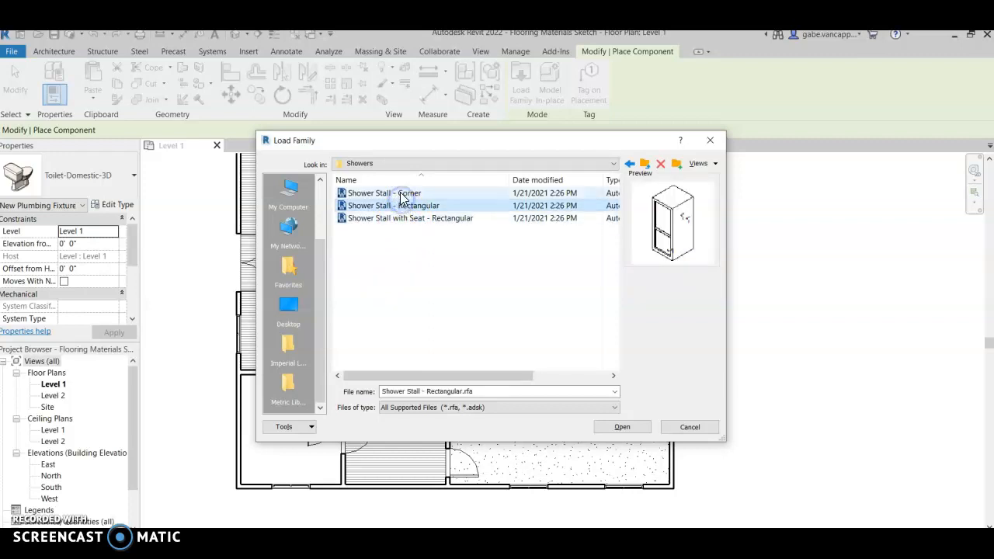
pyautogui.click(401, 193)
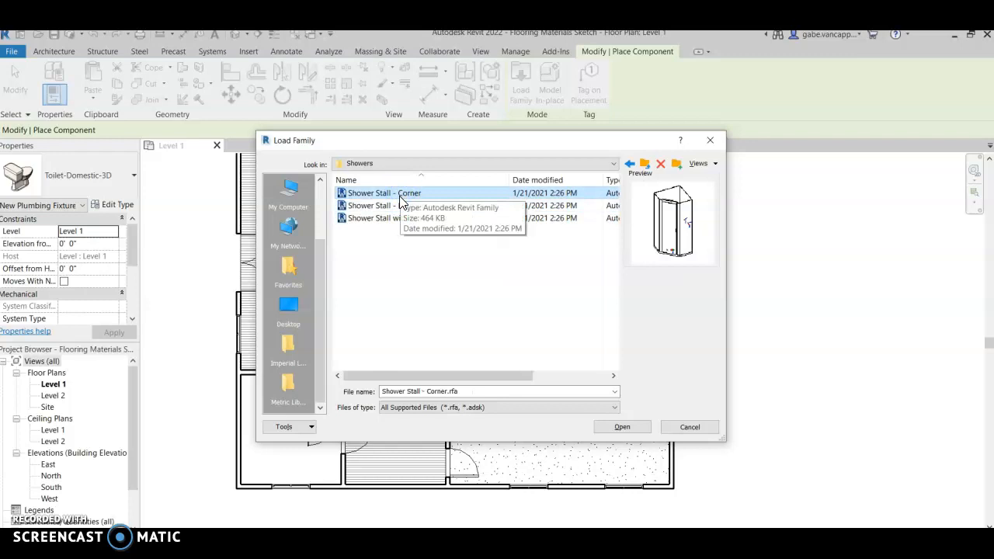
pyautogui.click(622, 426)
# Place one 34"x32" - Private corner shower stall in the northwest corner of the southwest bathroom and end the placement.
pyautogui.click(296, 372)
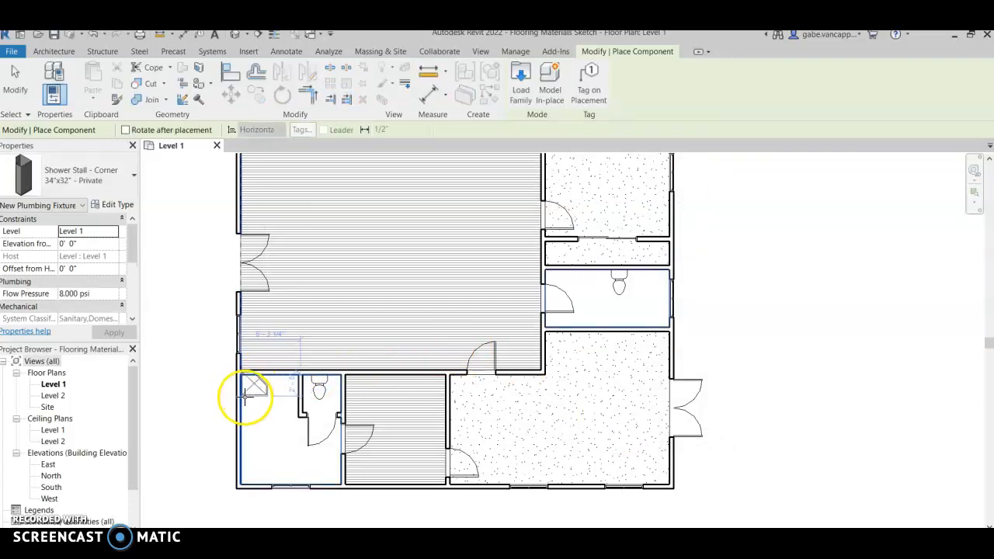
pyautogui.click(272, 437)
pyautogui.rightClick(273, 438)
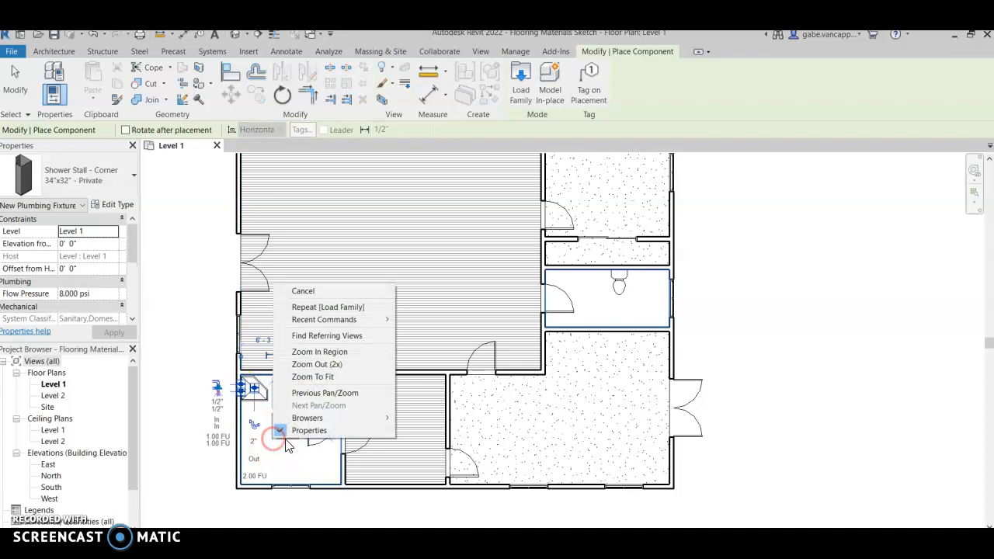
pyautogui.click(299, 291)
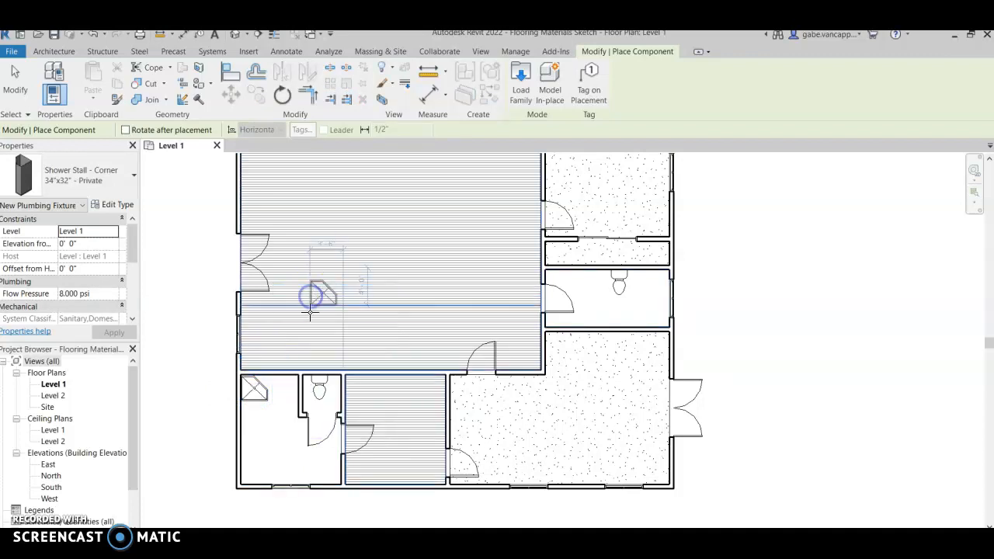
pyautogui.rightClick(292, 362)
pyautogui.click(317, 373)
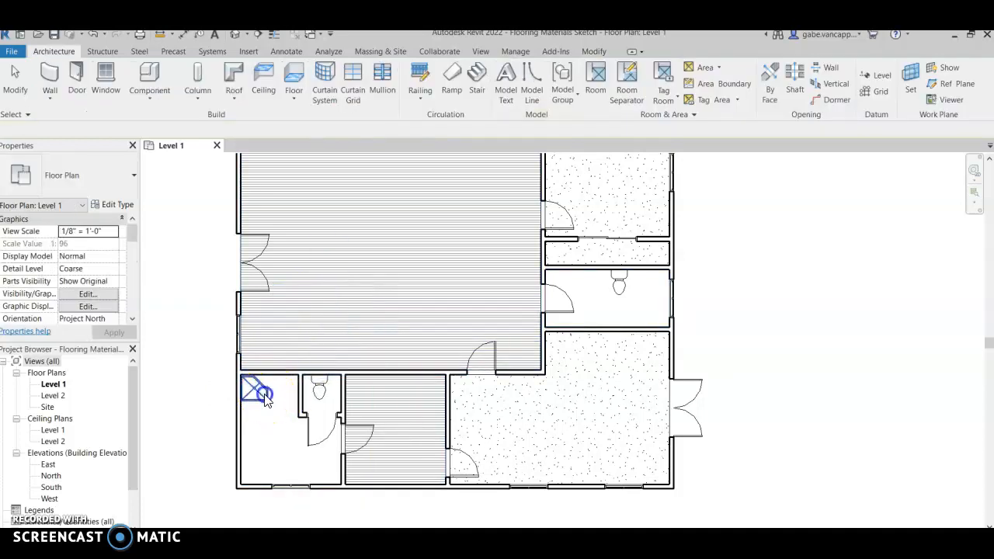
# Rotate the corner shower stall so its angled front faces southeast and move it back into the bathroom's northwest corner.
pyautogui.click(264, 396)
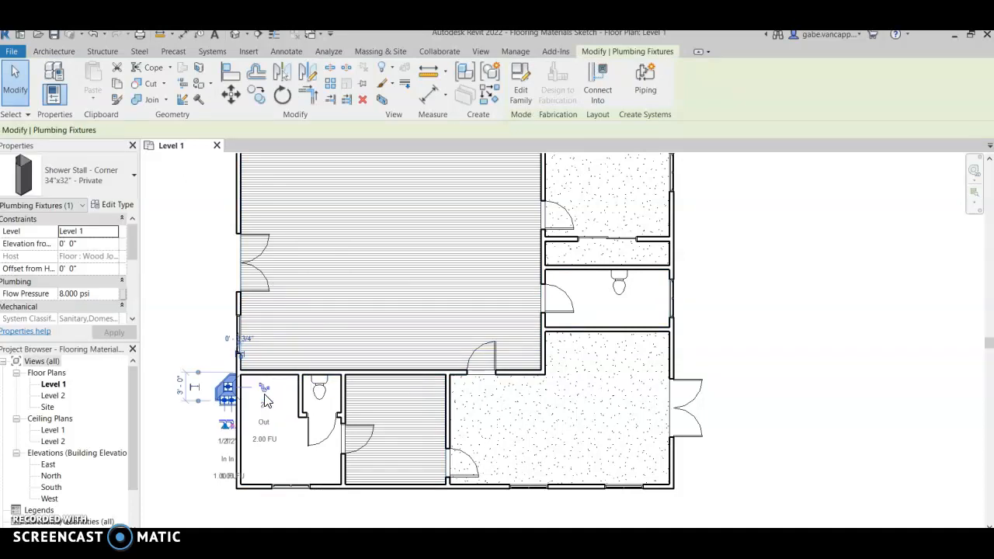
pyautogui.press('space')
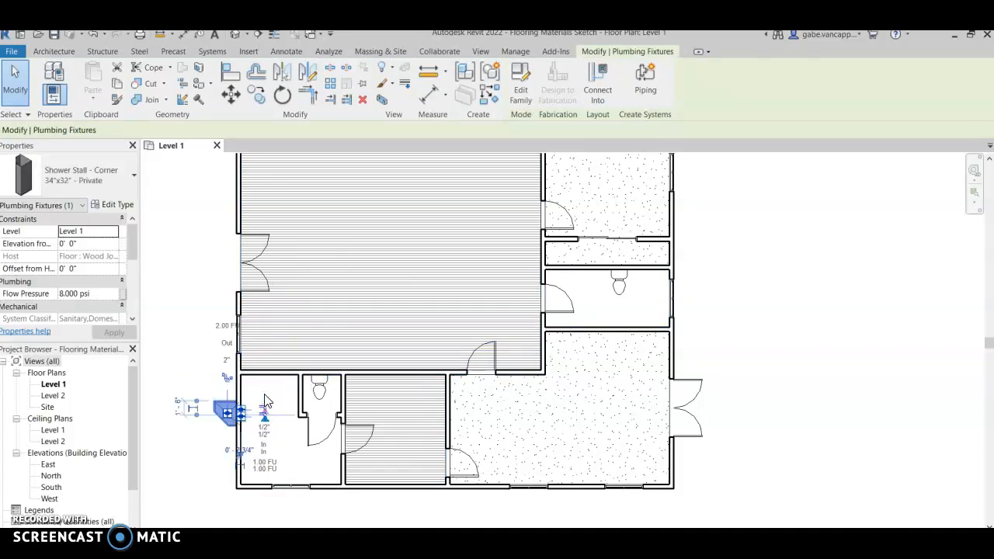
pyautogui.press('space')
pyautogui.click(232, 367)
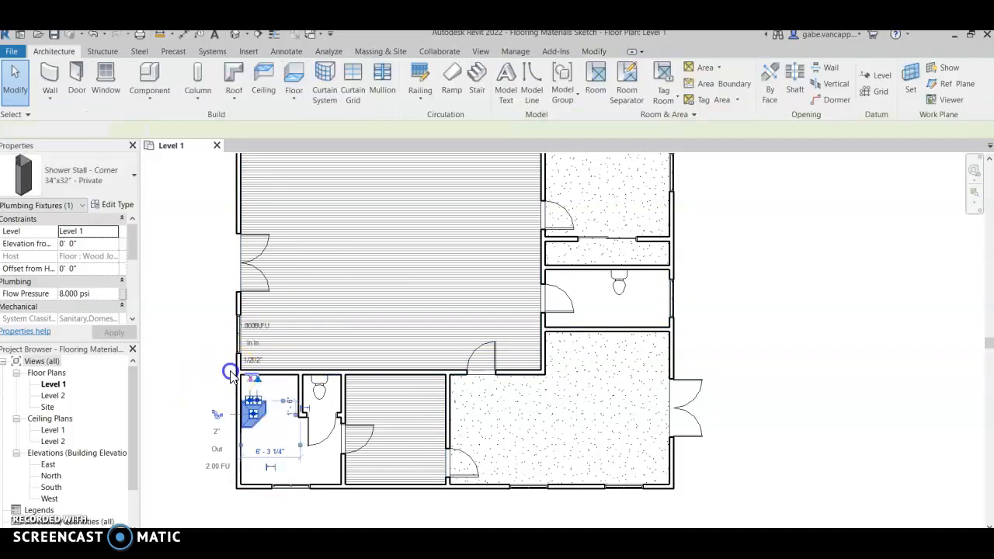
pyautogui.click(255, 400)
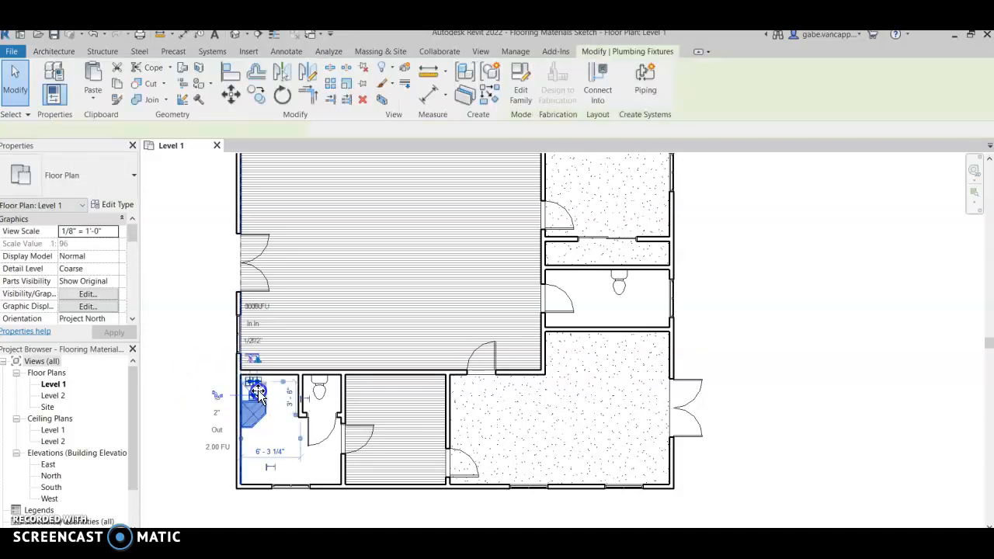
pyautogui.moveTo(255, 400); pyautogui.dragTo(259, 394)
pyautogui.click(191, 382)
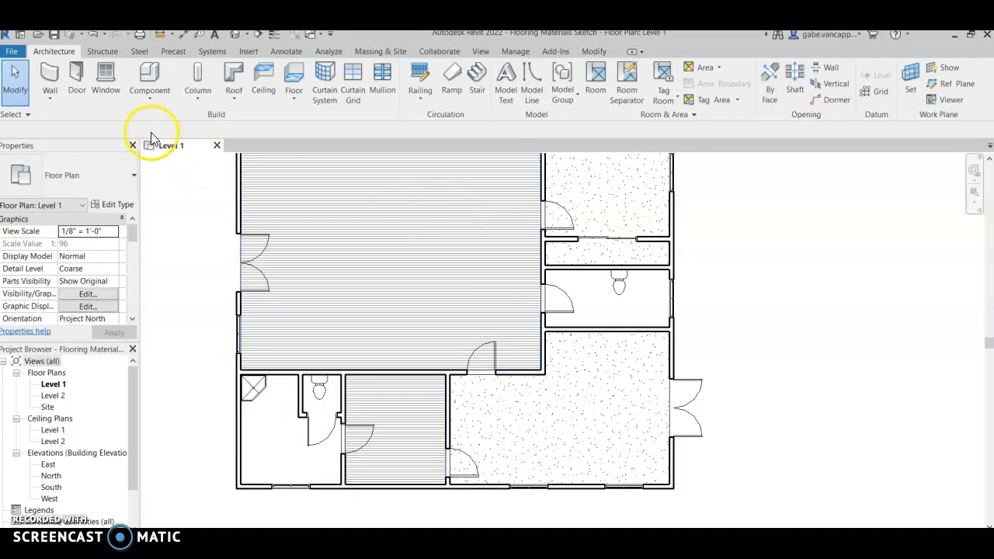
# Start loading another component family and browse the English-Imperial library to Plumbing > MEP > Fixtures.
pyautogui.click(149, 75)
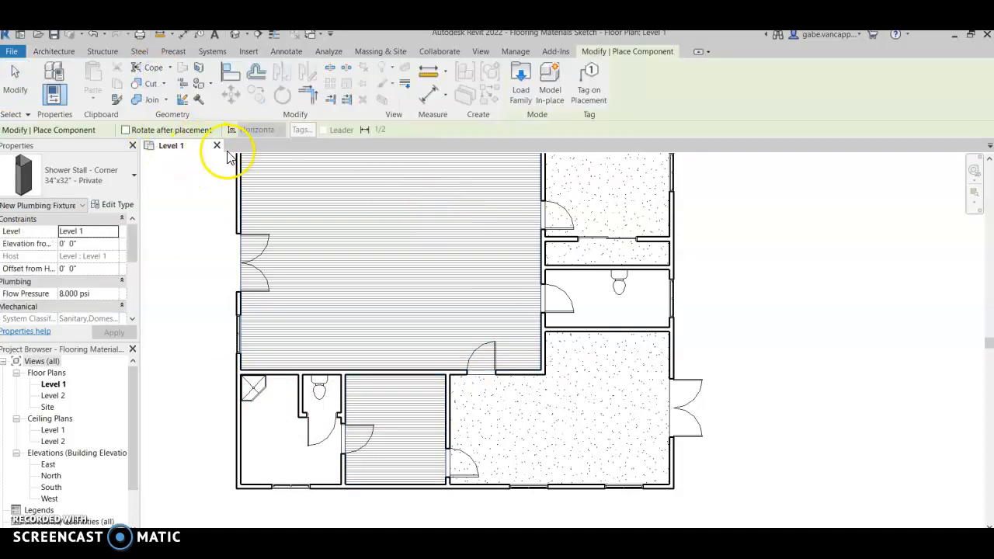
pyautogui.click(518, 74)
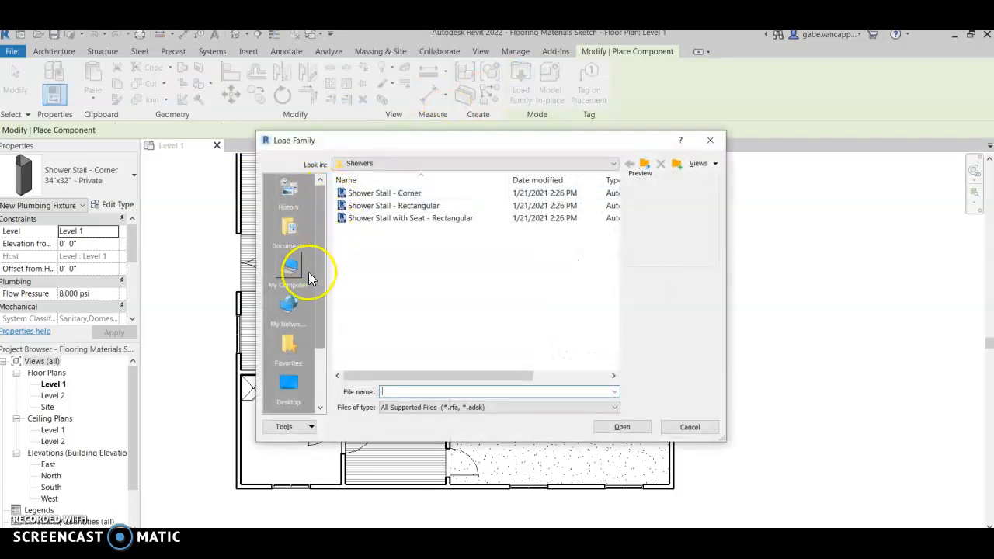
pyautogui.scroll(-2, 289, 362)
pyautogui.click(289, 355)
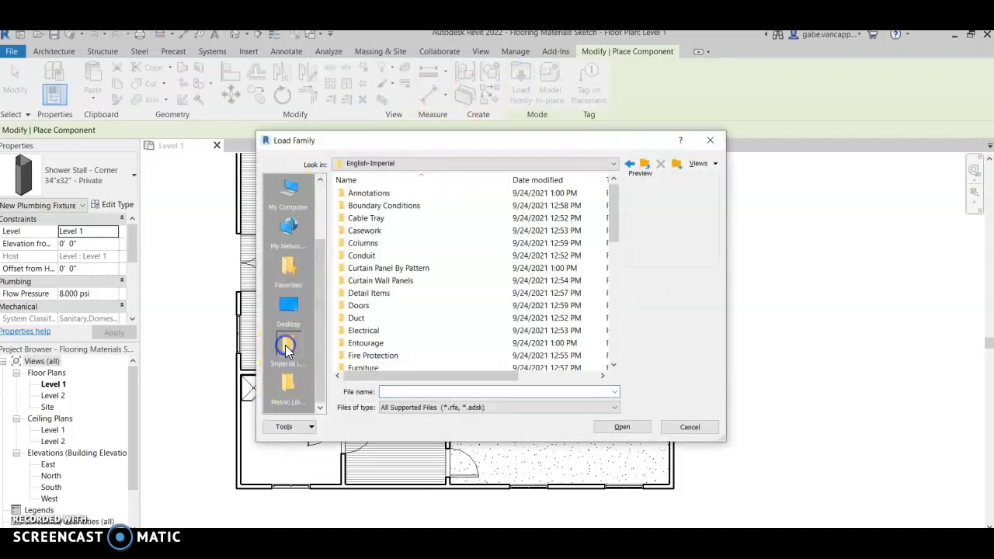
pyautogui.scroll(-5, 389, 293)
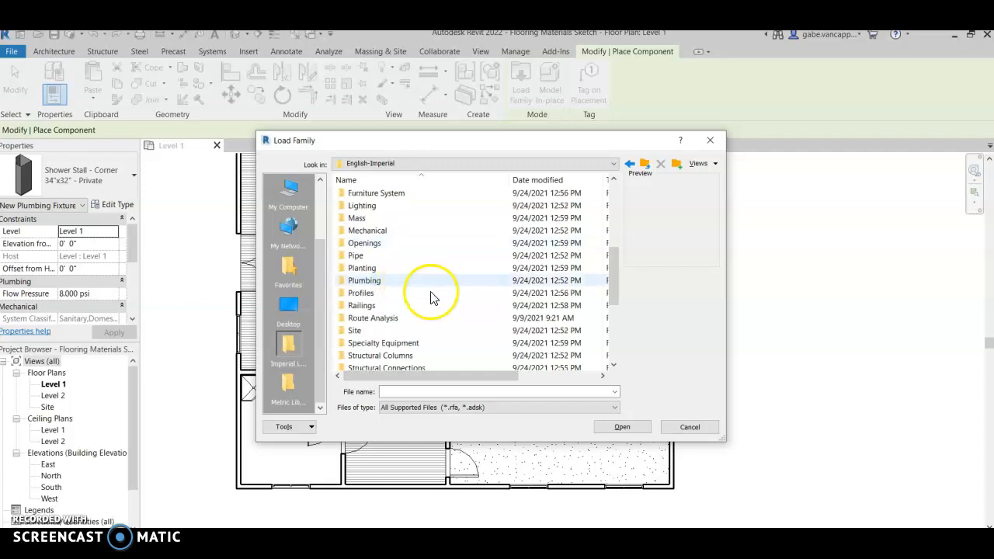
pyautogui.doubleClick(393, 282)
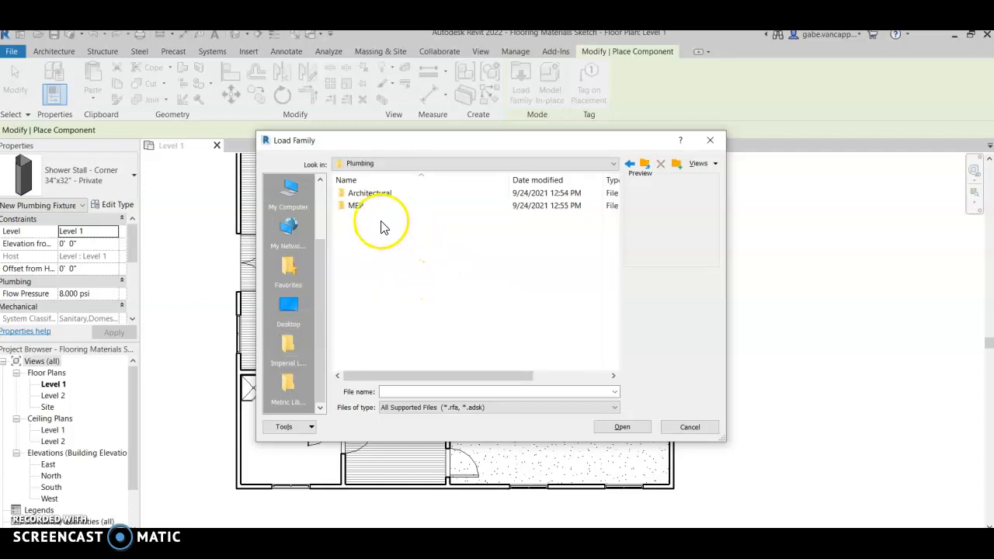
pyautogui.doubleClick(361, 207)
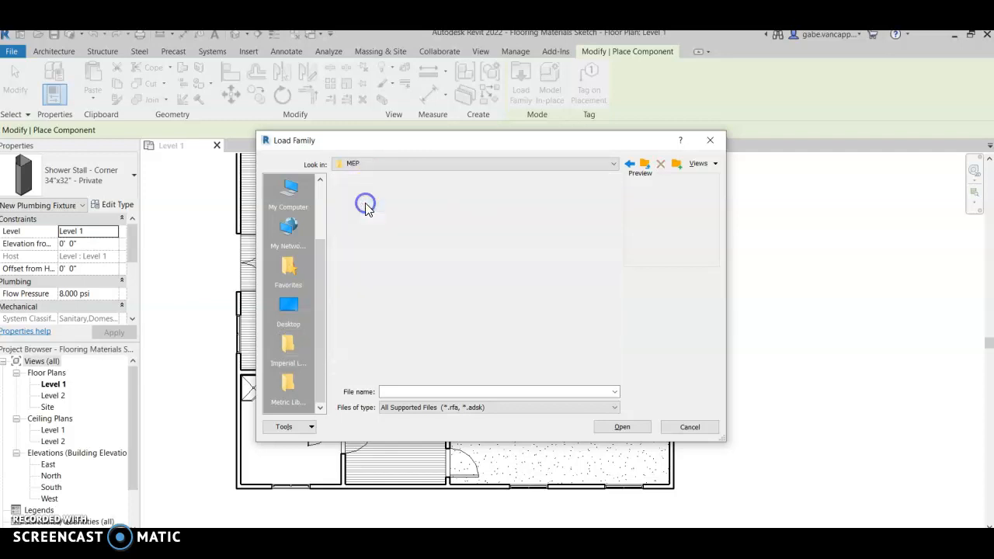
pyautogui.doubleClick(384, 210)
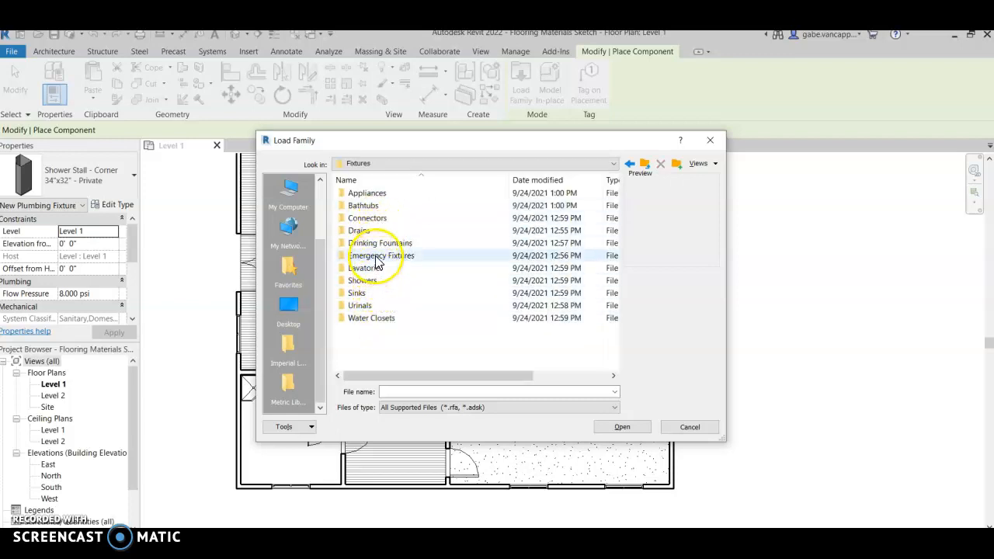
# Preview the families in the Bathtubs folder and load Bath Tub - Maestro.
pyautogui.doubleClick(370, 206)
pyautogui.click(386, 194)
pyautogui.click(386, 205)
pyautogui.click(382, 218)
pyautogui.click(385, 232)
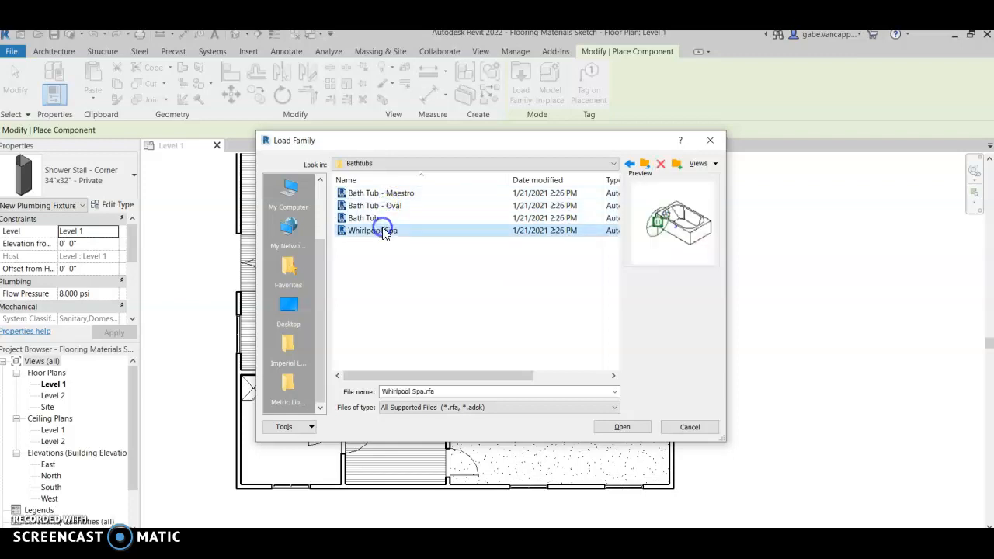
pyautogui.click(383, 193)
pyautogui.click(626, 426)
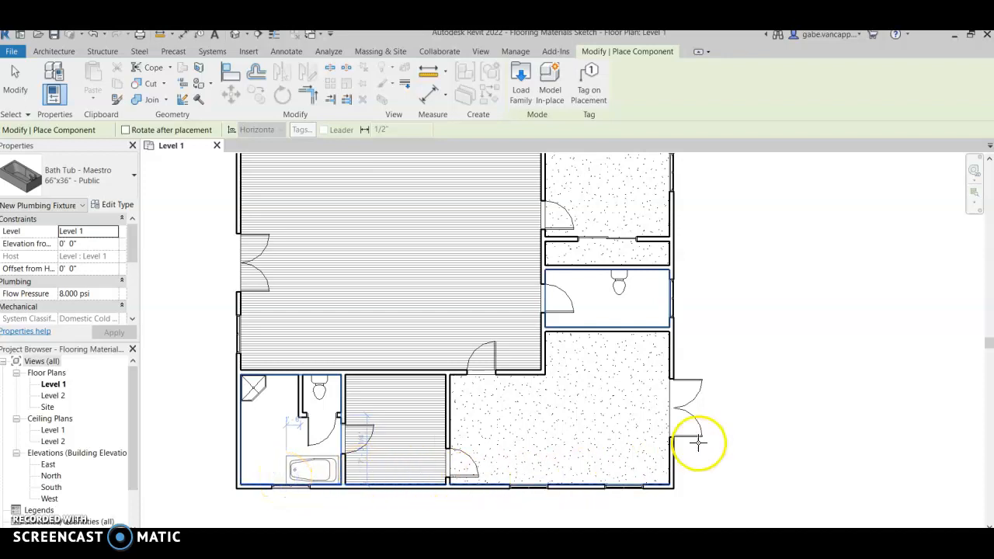
# Place a 66"x36" - Public Maestro tub in the southwest bathroom's southeast corner and another outside, about 9'-6" east of the exterior wall.
pyautogui.click(762, 309)
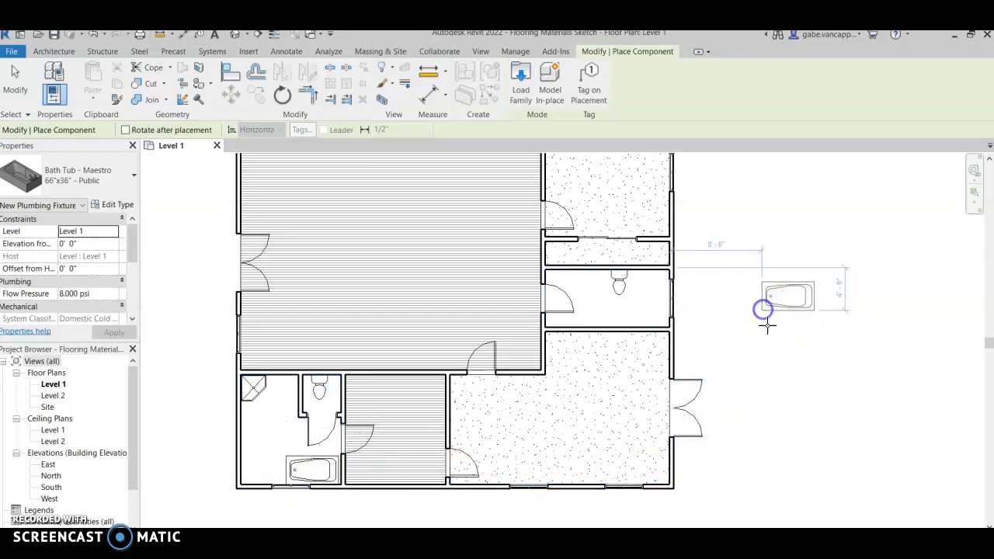
pyautogui.rightClick(780, 327)
pyautogui.click(800, 343)
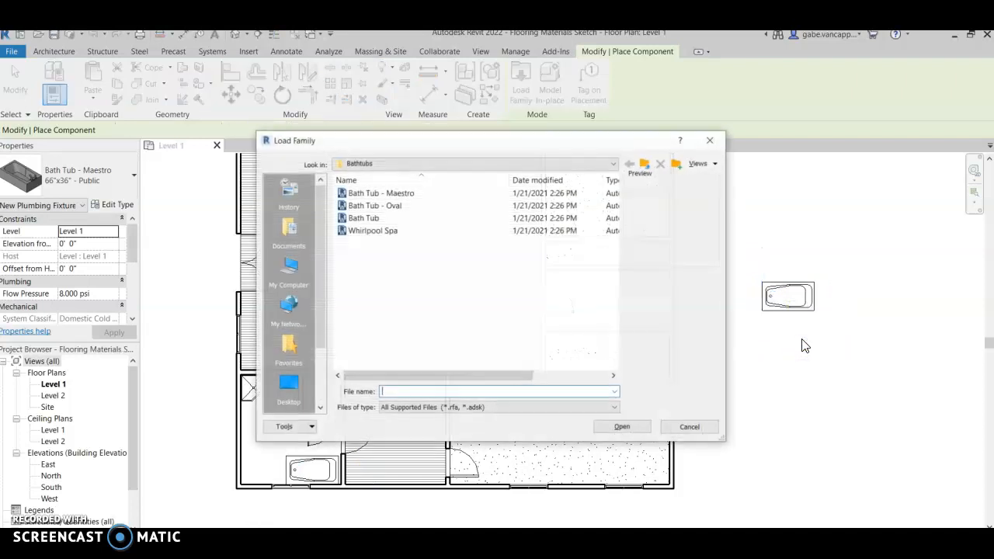
pyautogui.click(690, 427)
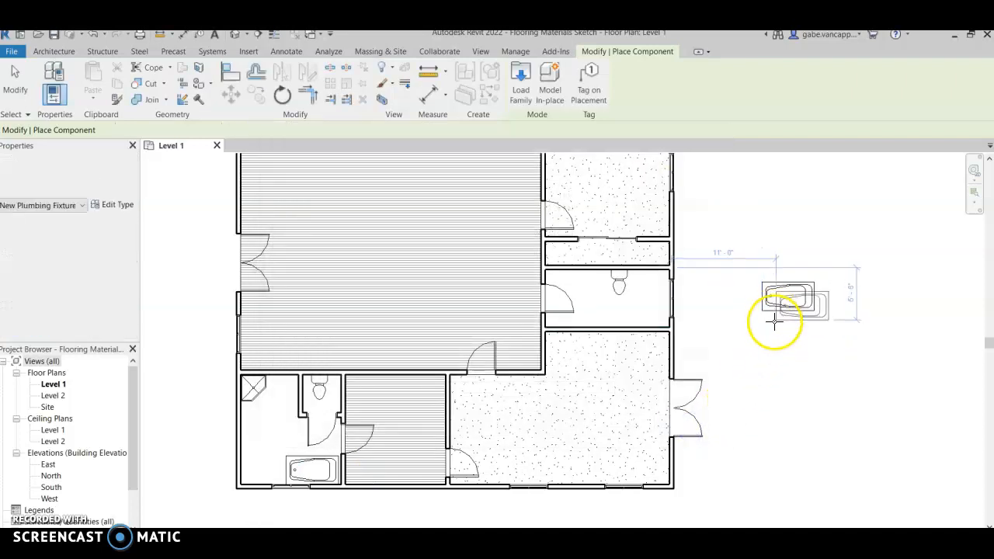
pyautogui.rightClick(758, 365)
pyautogui.click(792, 376)
# Rotate the bathtub outside the building 90° counterclockwise so its long side runs north-south.
pyautogui.click(787, 298)
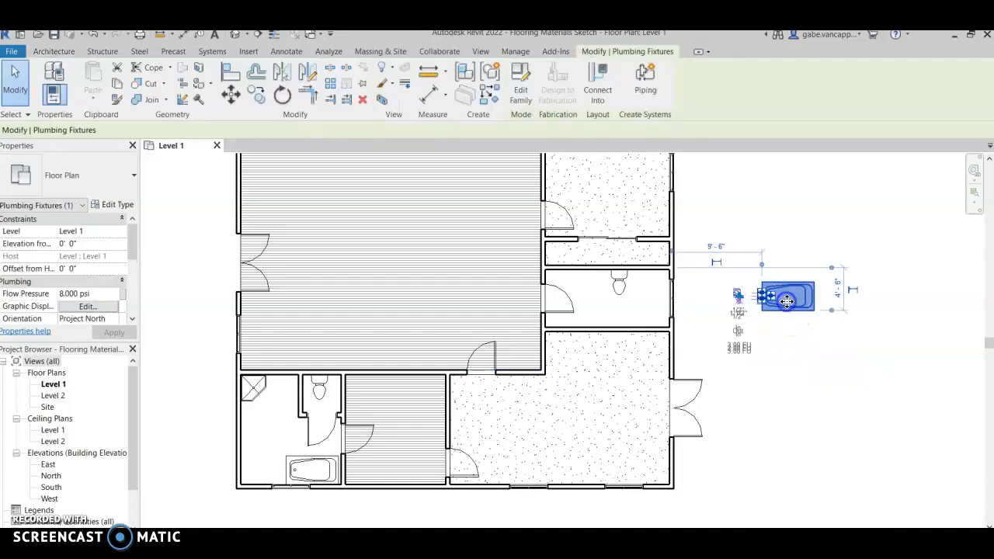
pyautogui.press('space')
pyautogui.click(860, 267)
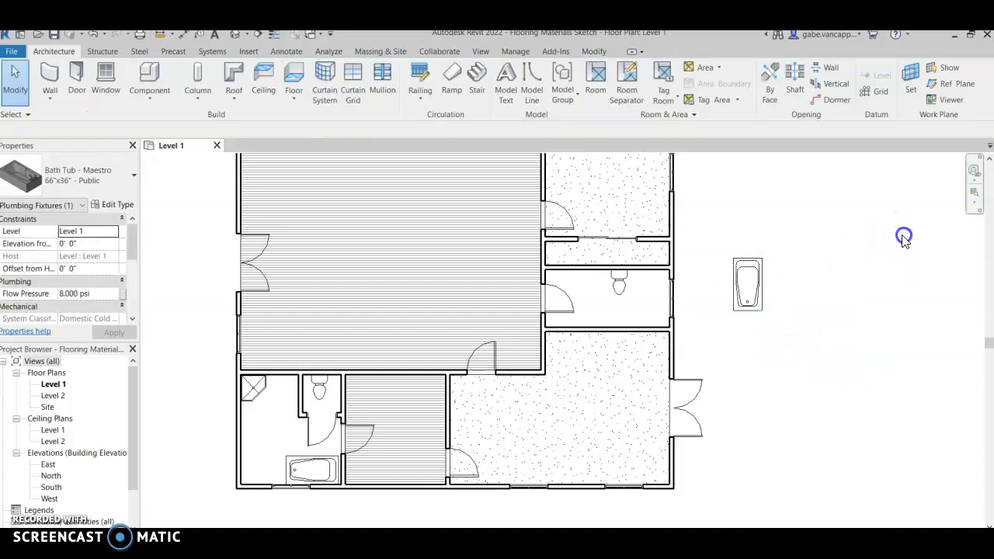
# Move the outdoor bathtub into the east bathroom's northeast corner, beside the exterior window and close to the north wall.
pyautogui.moveTo(748, 287); pyautogui.dragTo(657, 297)
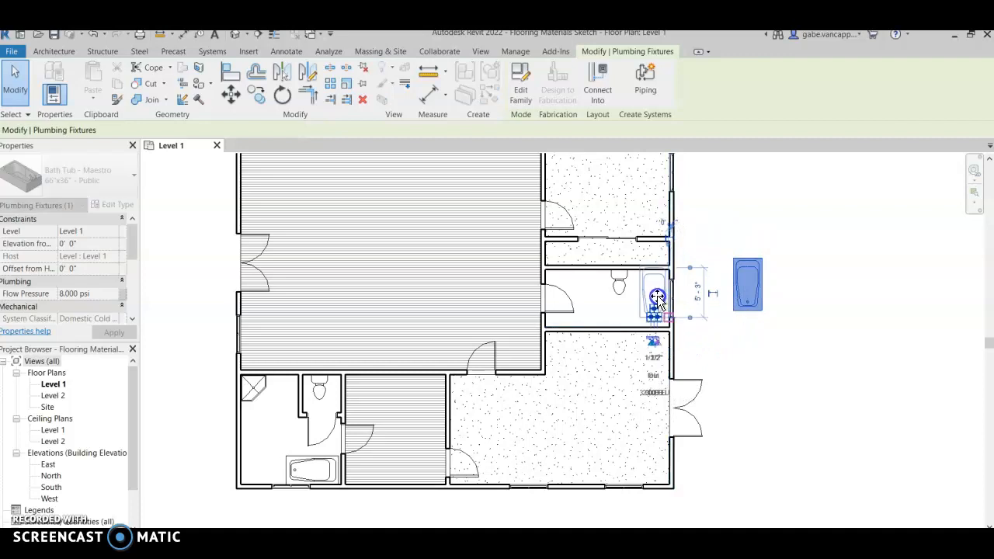
pyautogui.scroll(5, 730, 278)
pyautogui.click(728, 284)
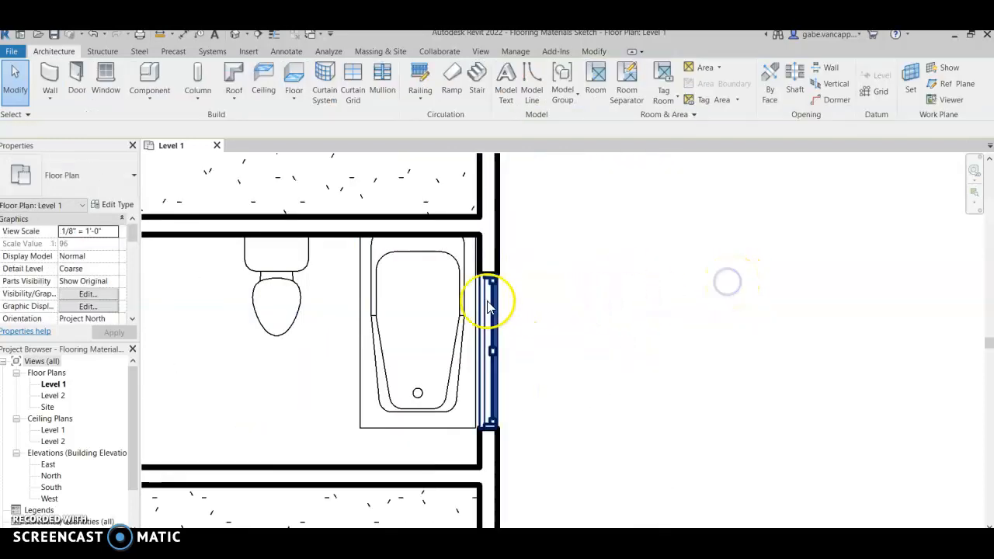
pyautogui.moveTo(370, 328); pyautogui.dragTo(366, 342)
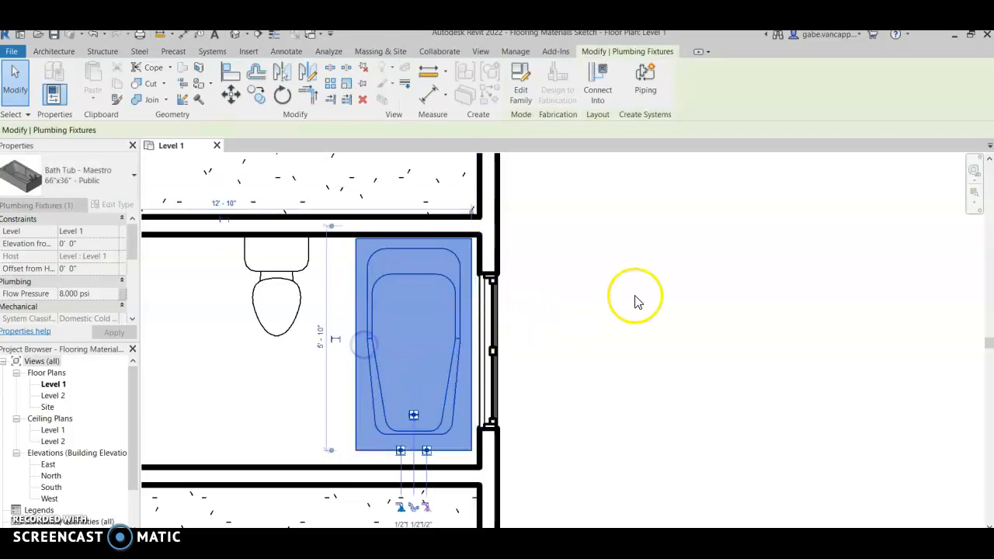
pyautogui.click(633, 295)
pyautogui.scroll(-3, 672, 326)
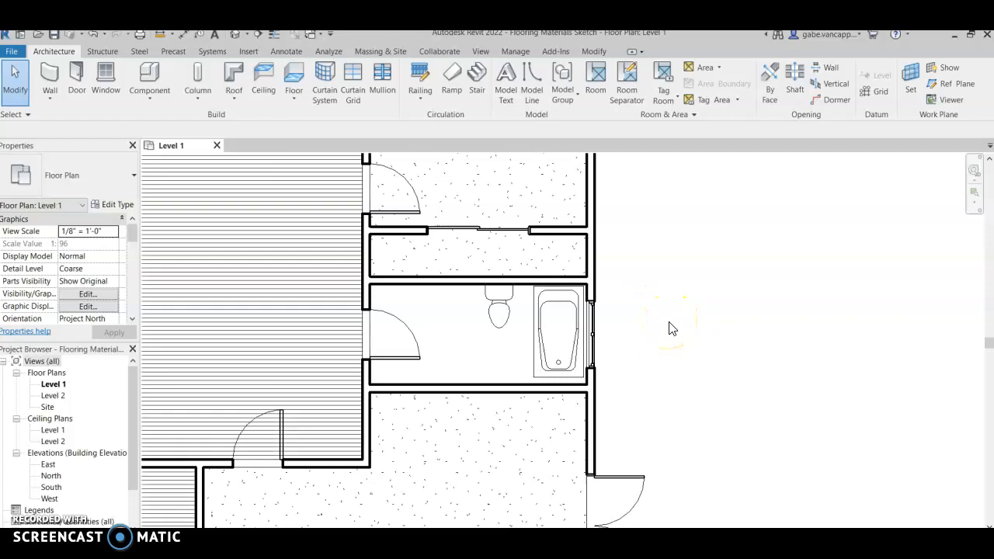
# Start loading another component family and browse the English-Imperial library to Plumbing > MEP > Fixtures > Lavatories.
pyautogui.scroll(-1, 672, 326)
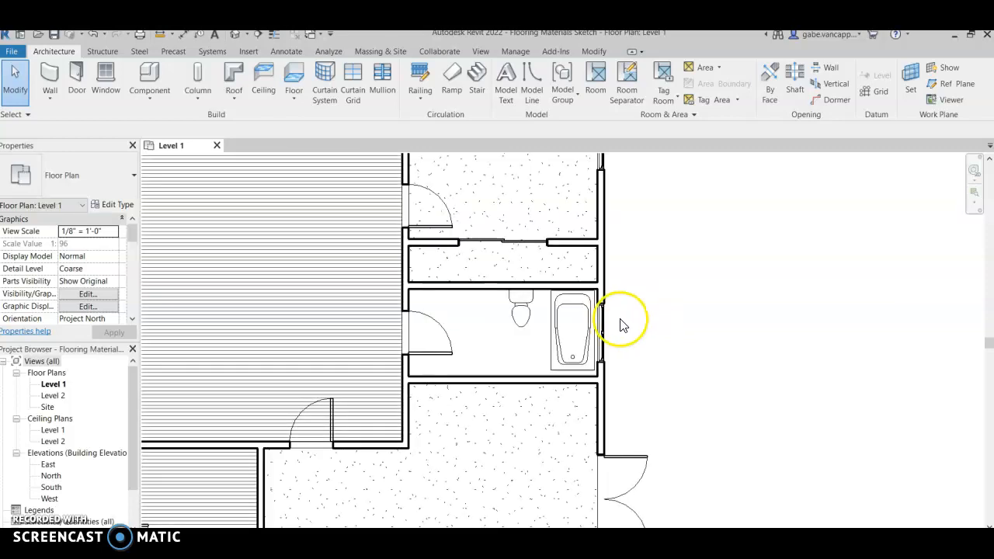
pyautogui.scroll(-4, 377, 300)
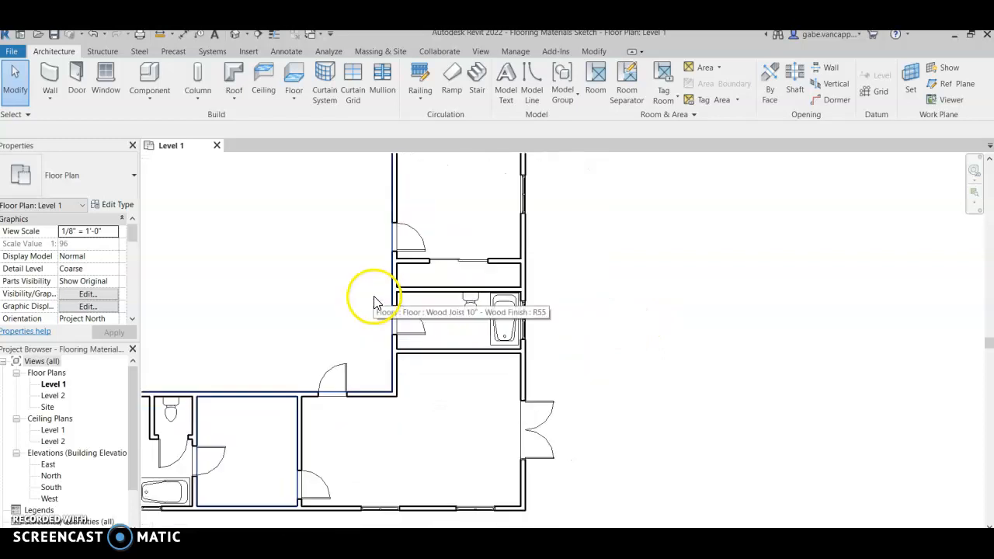
pyautogui.moveTo(546, 319); pyautogui.dragTo(666, 326, button='middle')
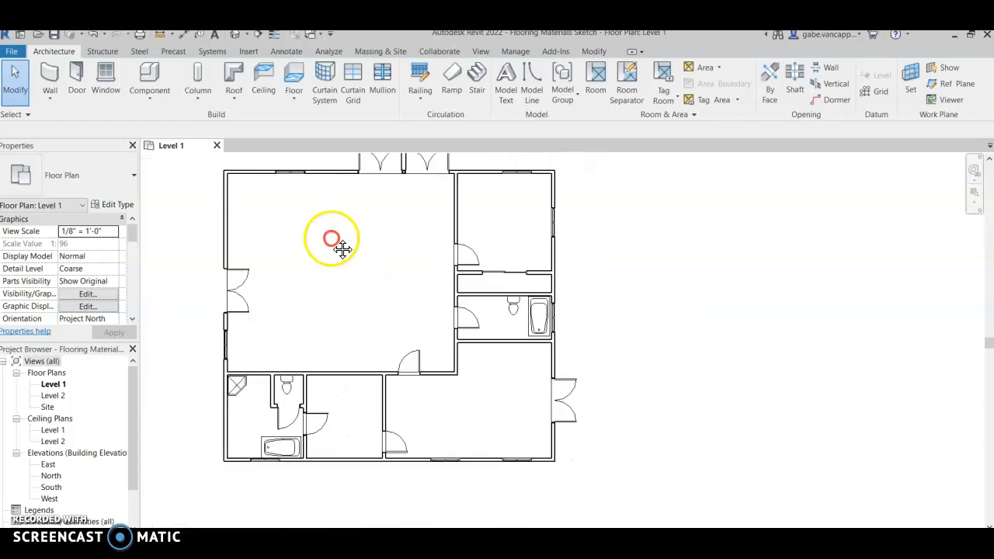
pyautogui.click(144, 75)
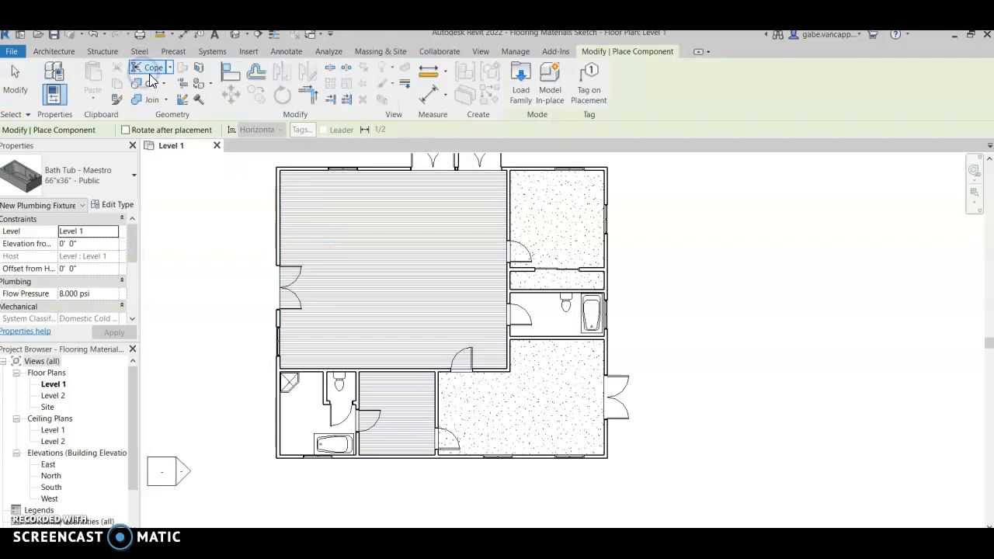
pyautogui.click(522, 81)
pyautogui.scroll(-2, 289, 349)
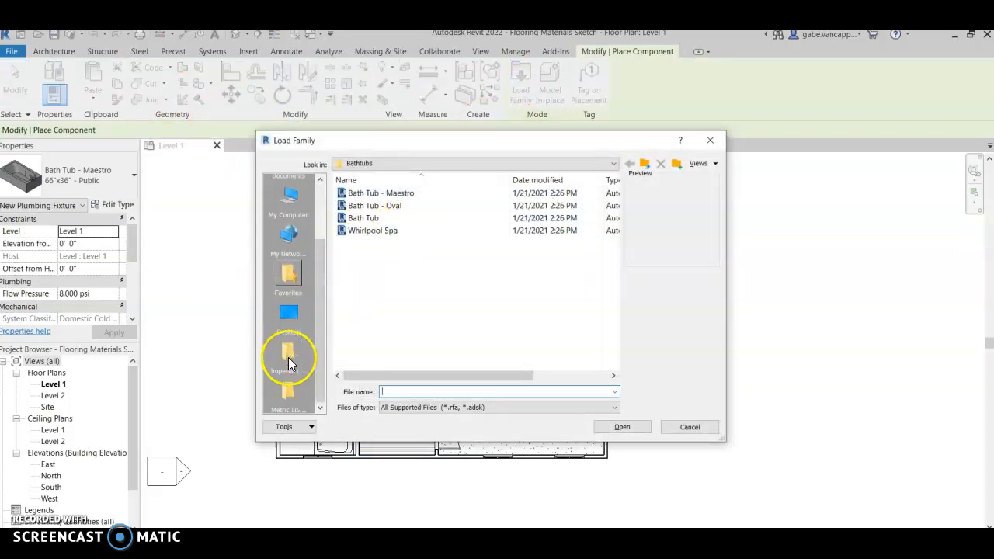
pyautogui.click(287, 353)
pyautogui.scroll(-1, 388, 322)
pyautogui.scroll(-1, 392, 320)
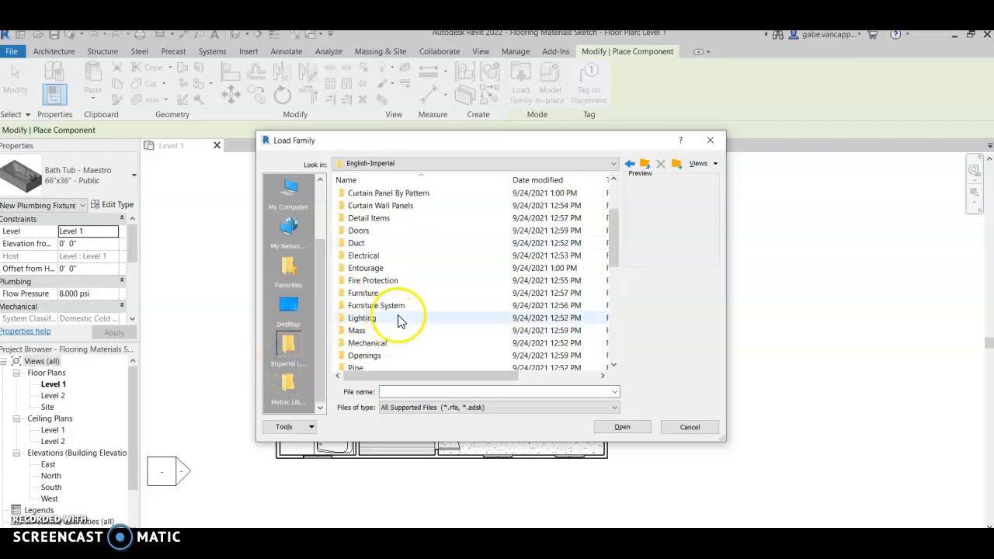
pyautogui.scroll(-1, 404, 320)
pyautogui.doubleClick(371, 357)
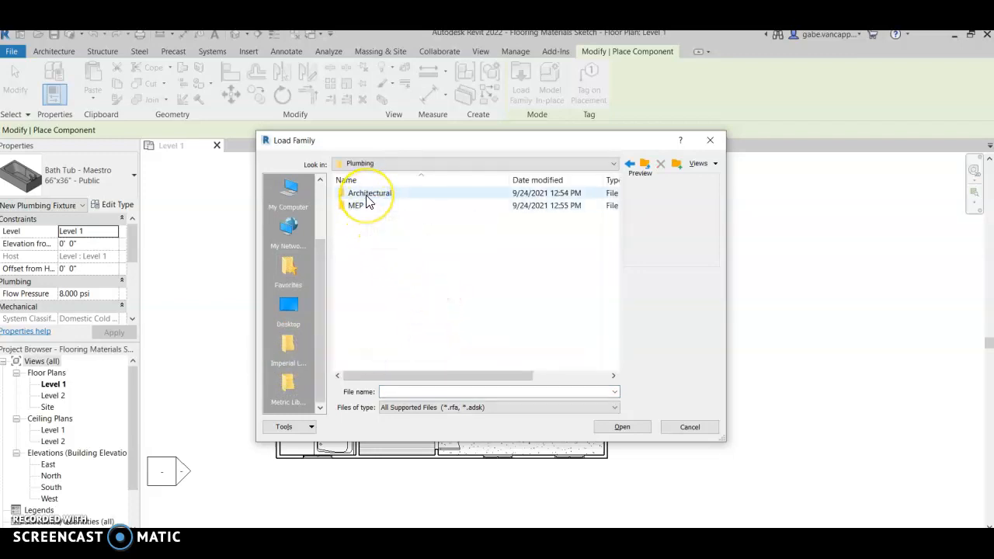
pyautogui.doubleClick(362, 207)
pyautogui.doubleClick(362, 205)
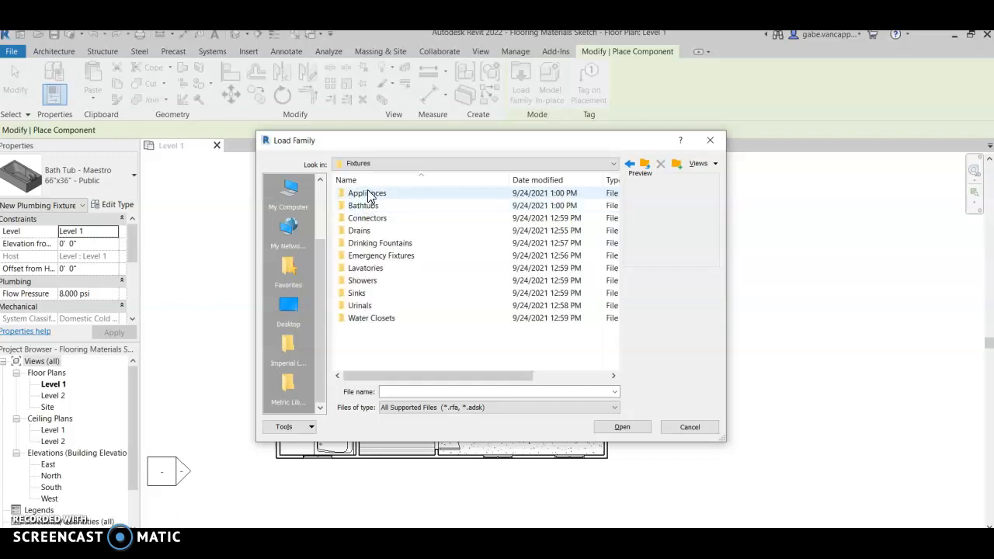
pyautogui.click(371, 267)
pyautogui.doubleClick(371, 268)
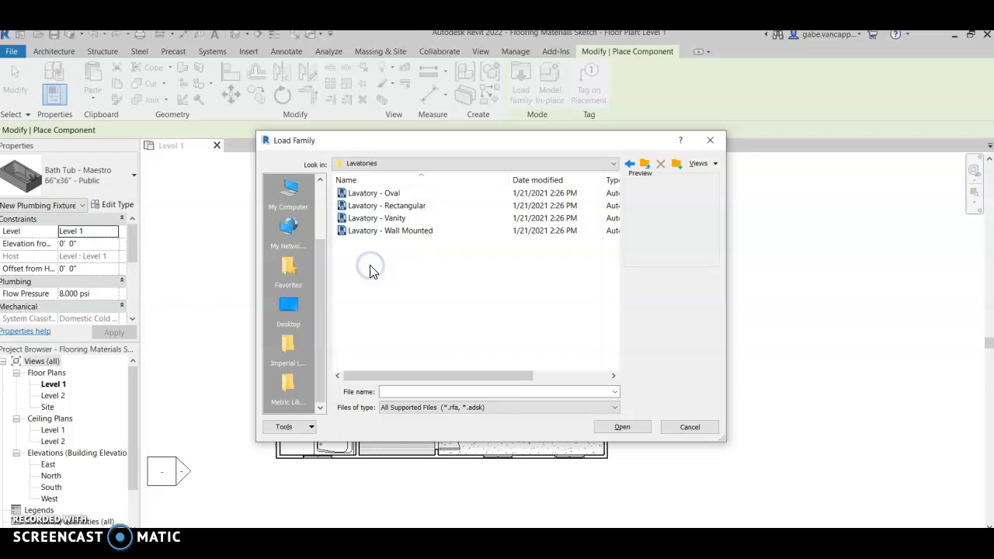
# Preview the lavatory families and load Lavatory - Vanity.
pyautogui.click(373, 197)
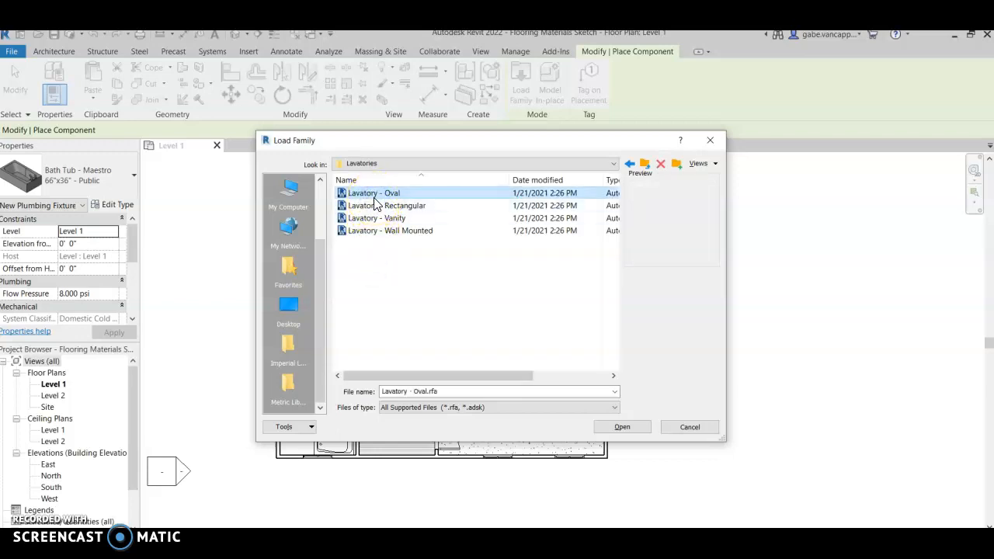
pyautogui.press('Down')
pyautogui.press('Down')
pyautogui.press('Down')
pyautogui.press('Up')
pyautogui.click(382, 219)
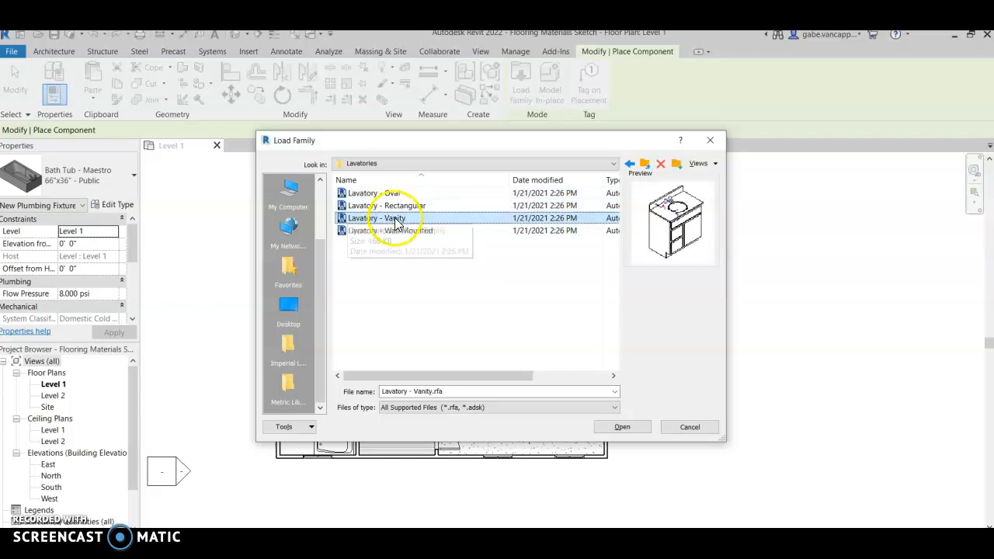
pyautogui.click(613, 424)
pyautogui.click(474, 218)
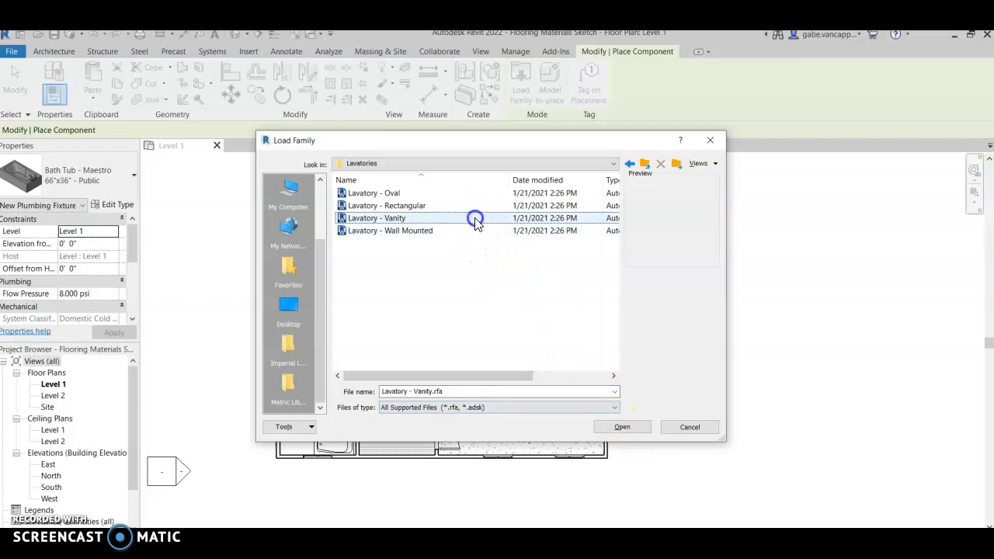
pyautogui.click(621, 427)
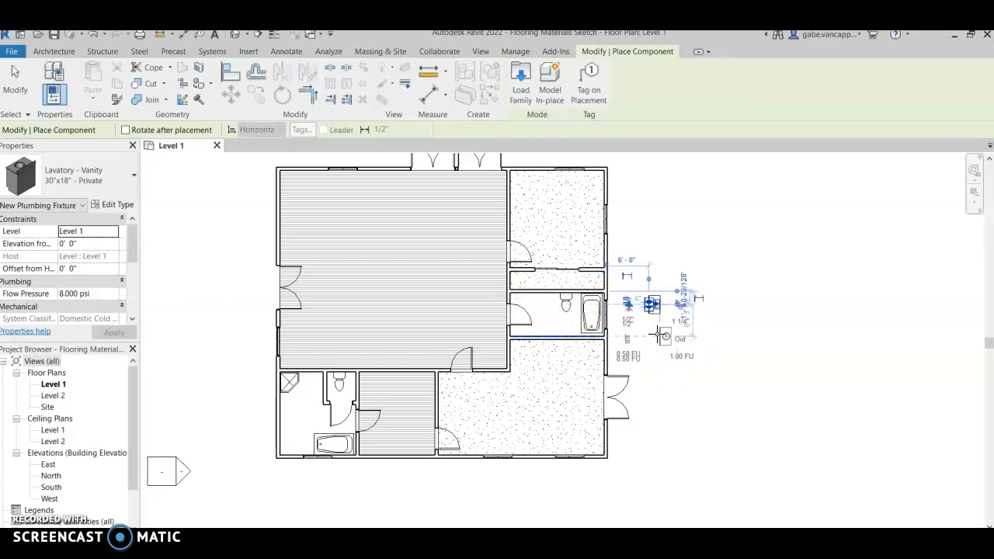
# Place two 30"x18" - Private vanities outside the building, about 6'-0" east of the exterior wall, one south of the other.
pyautogui.click(652, 330)
pyautogui.rightClick(694, 328)
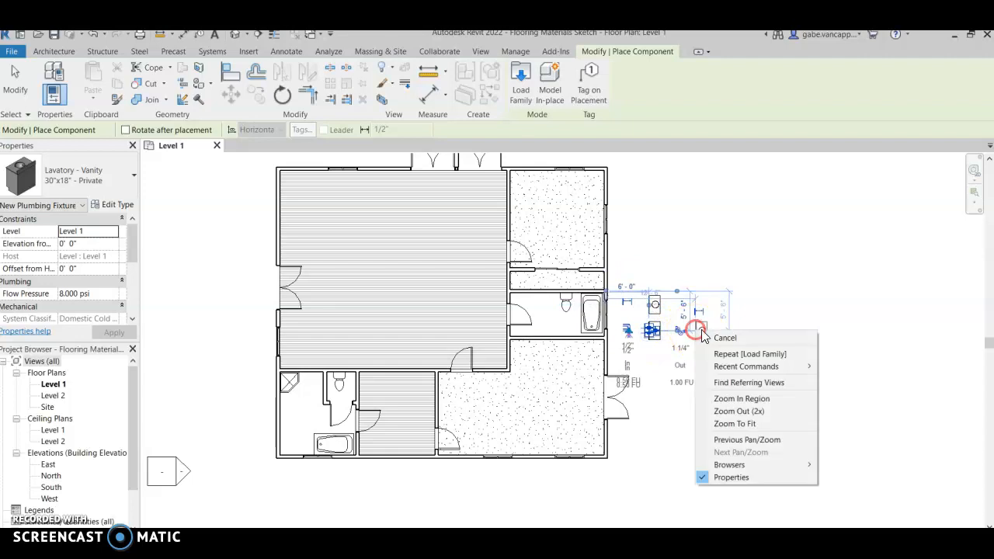
pyautogui.click(706, 337)
pyautogui.rightClick(729, 313)
pyautogui.click(750, 322)
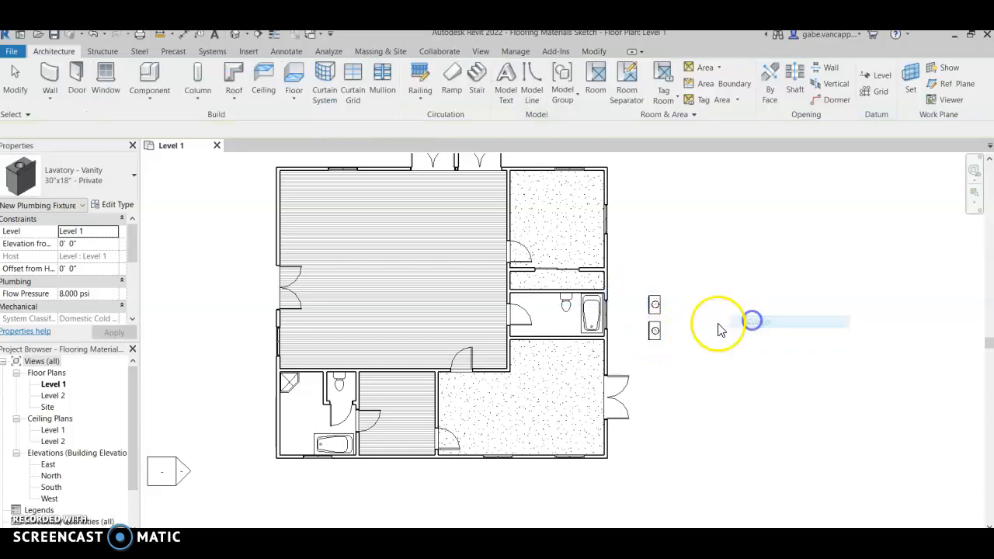
# Rotate both vanities outside the building so their long sides run east-west.
pyautogui.click(656, 330)
pyautogui.press('space')
pyautogui.press('space')
pyautogui.press('space')
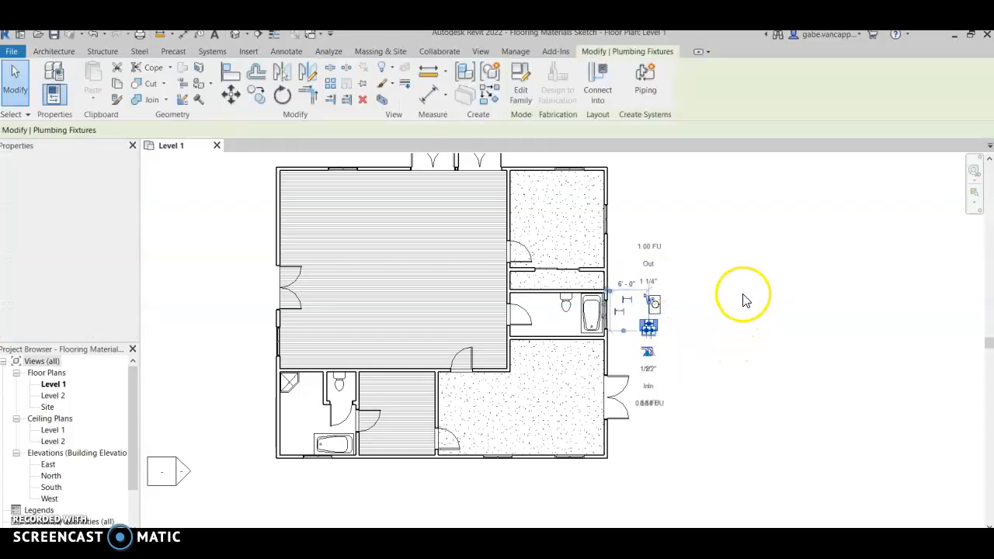
pyautogui.click(743, 299)
pyautogui.click(675, 300)
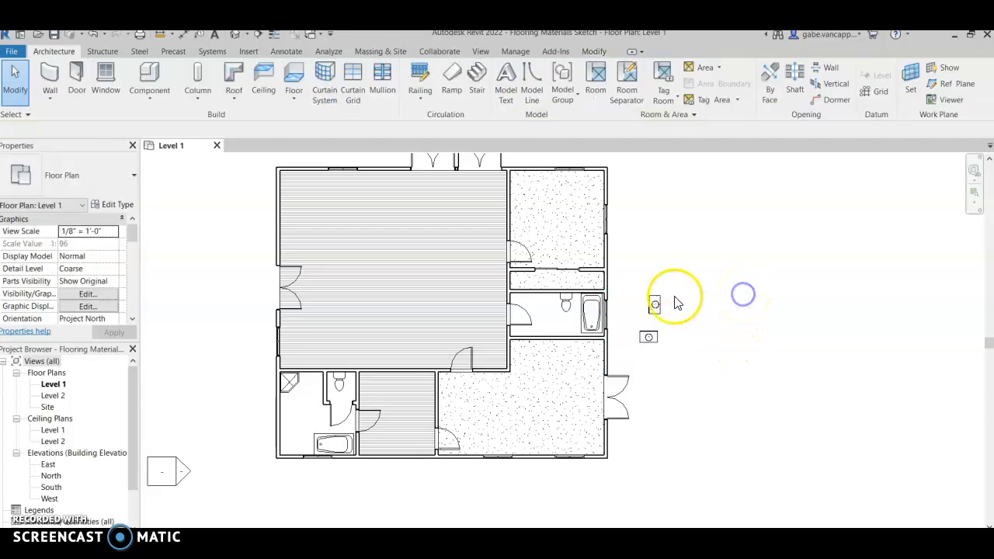
pyautogui.click(660, 301)
pyautogui.press('space')
pyautogui.press('space')
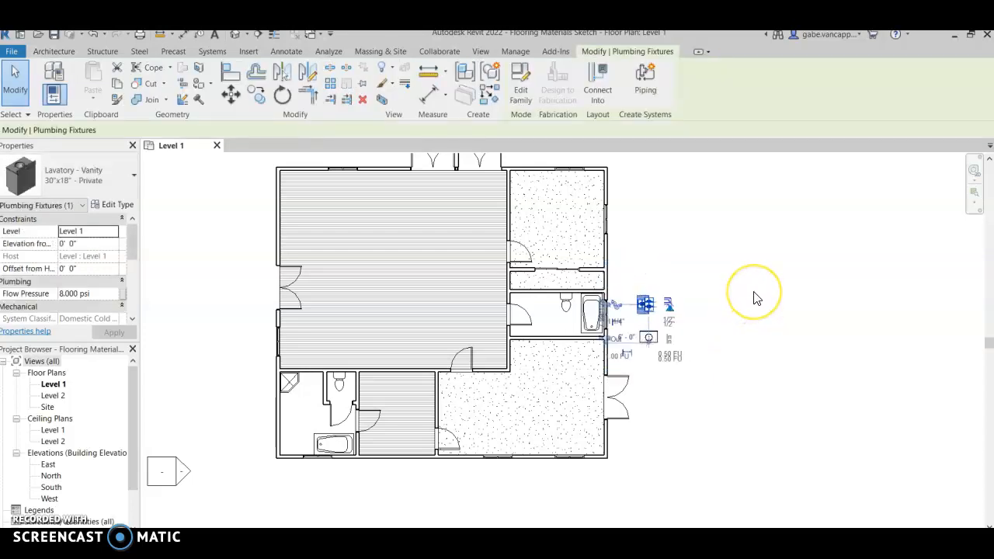
pyautogui.click(757, 299)
# Move both vanities side by side against the east bathroom's north wall, west of the toilet, and shift the room's door south to clear them.
pyautogui.scroll(4, 603, 332)
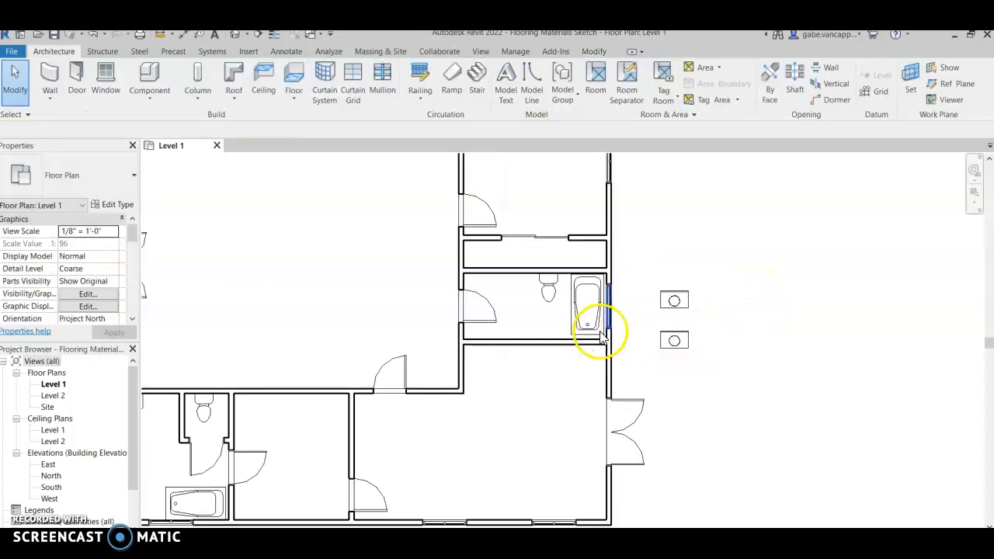
pyautogui.moveTo(712, 284)
pyautogui.mouseDown()
pyautogui.moveTo(472, 267)
pyautogui.moveTo(413, 250)
pyautogui.mouseUp()
pyautogui.click(690, 331)
pyautogui.click(766, 329)
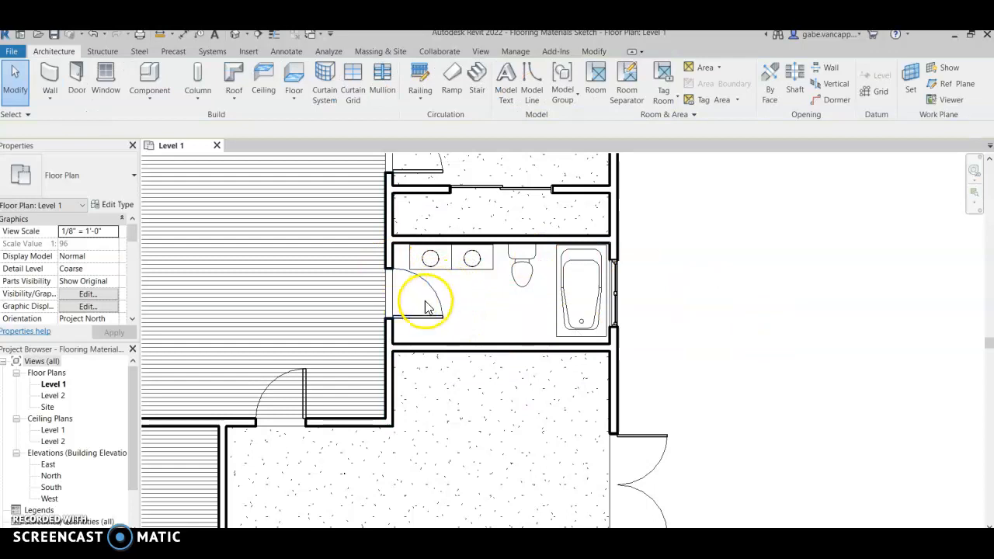
pyautogui.moveTo(390, 302); pyautogui.dragTo(390, 322)
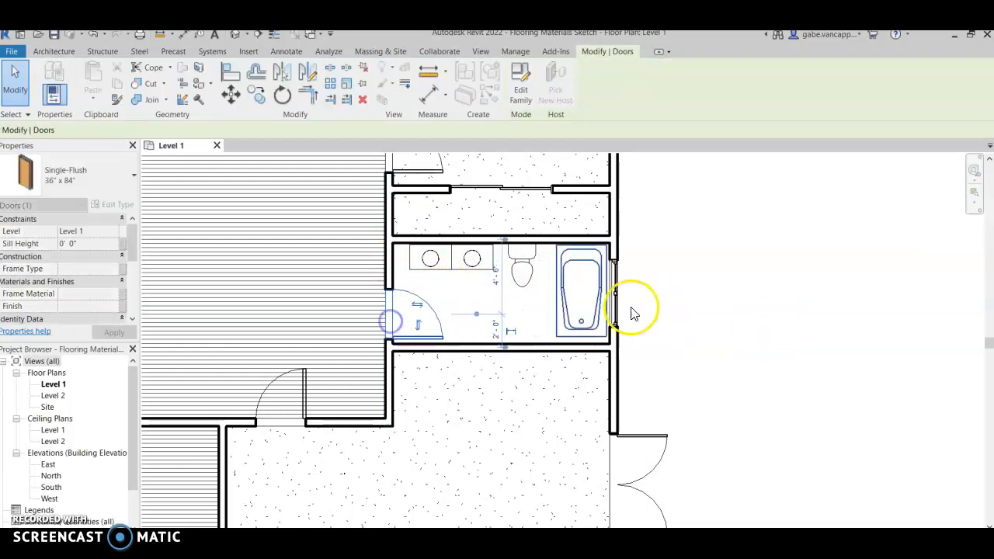
pyautogui.click(708, 302)
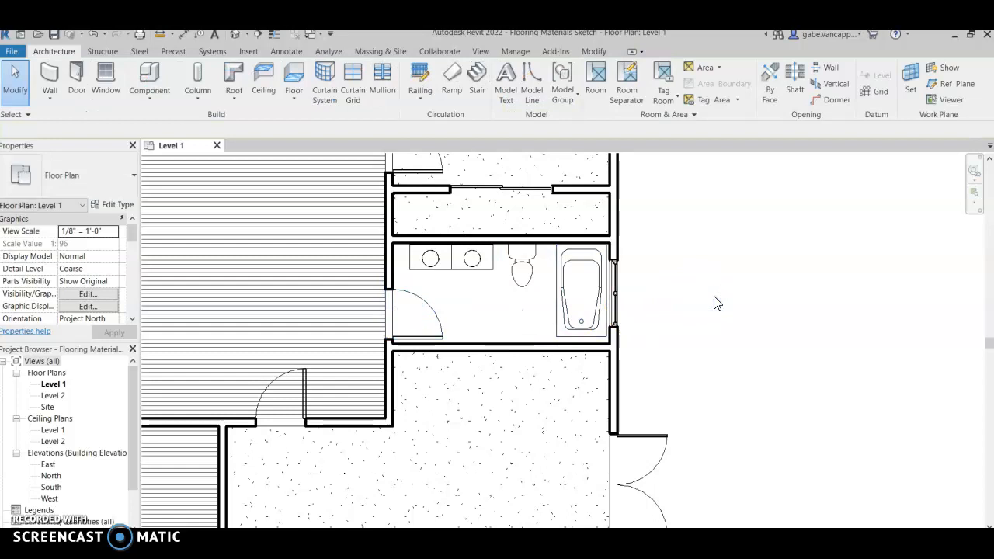
# Start loading a component family for the southwest bathroom and browse the Imperial library to Casework > Base Cabinets.
pyautogui.moveTo(540, 441); pyautogui.dragTo(741, 248, button='middle')
pyautogui.moveTo(466, 303); pyautogui.dragTo(660, 317, button='middle')
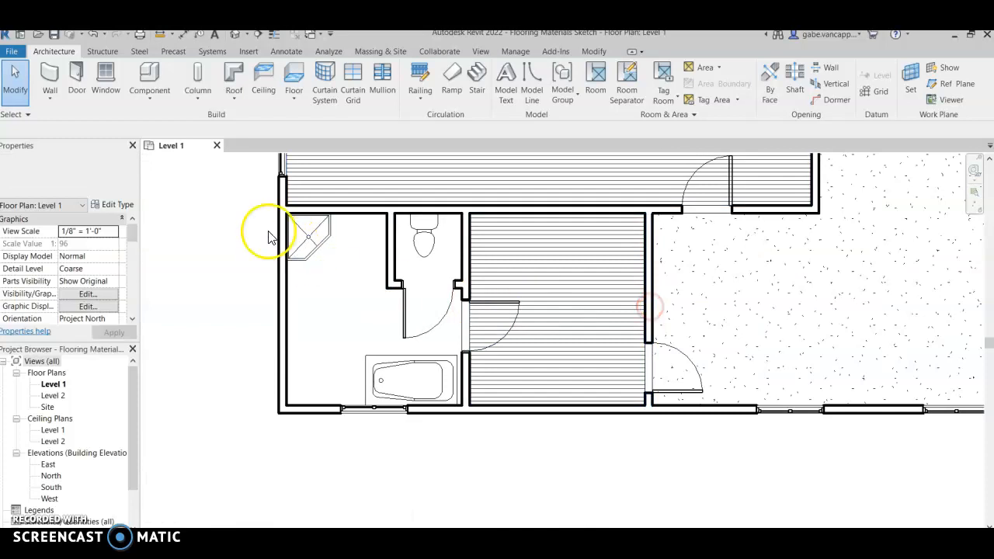
pyautogui.click(148, 83)
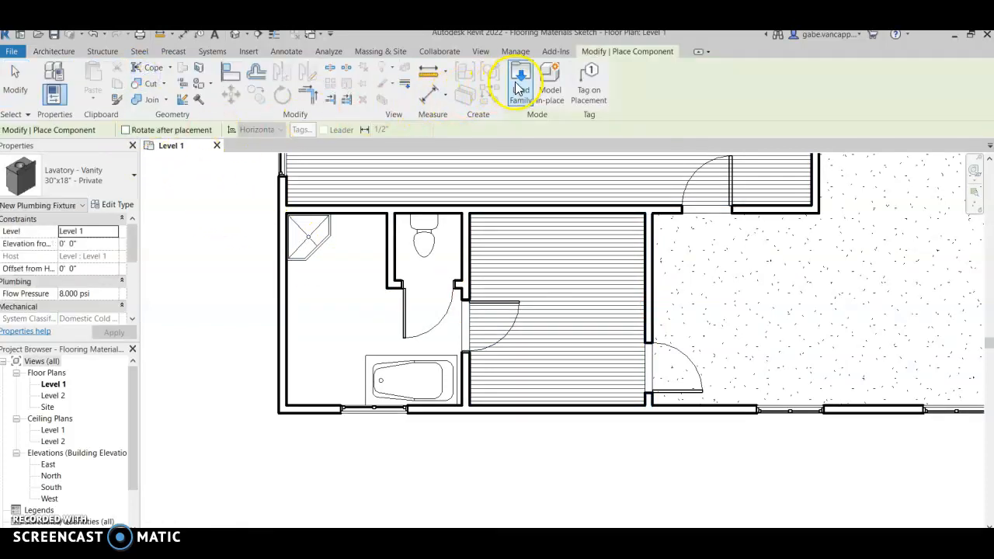
pyautogui.click(519, 88)
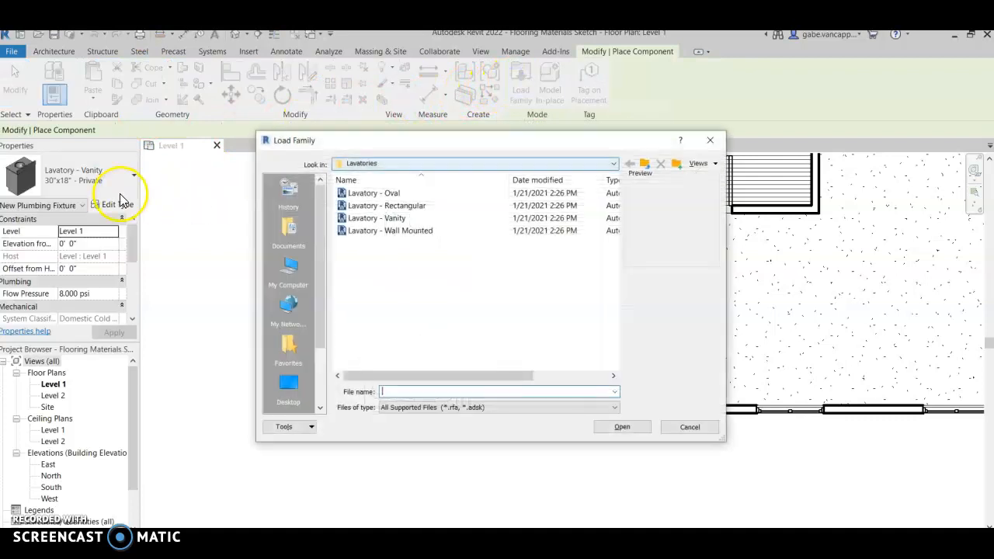
pyautogui.scroll(-2, 310, 326)
pyautogui.click(292, 346)
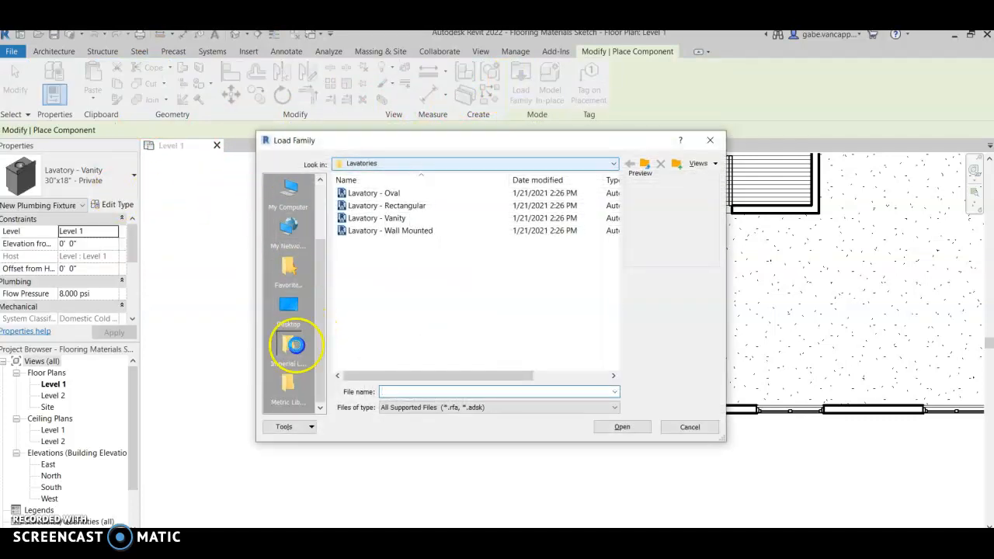
pyautogui.click(366, 233)
pyautogui.doubleClick(366, 233)
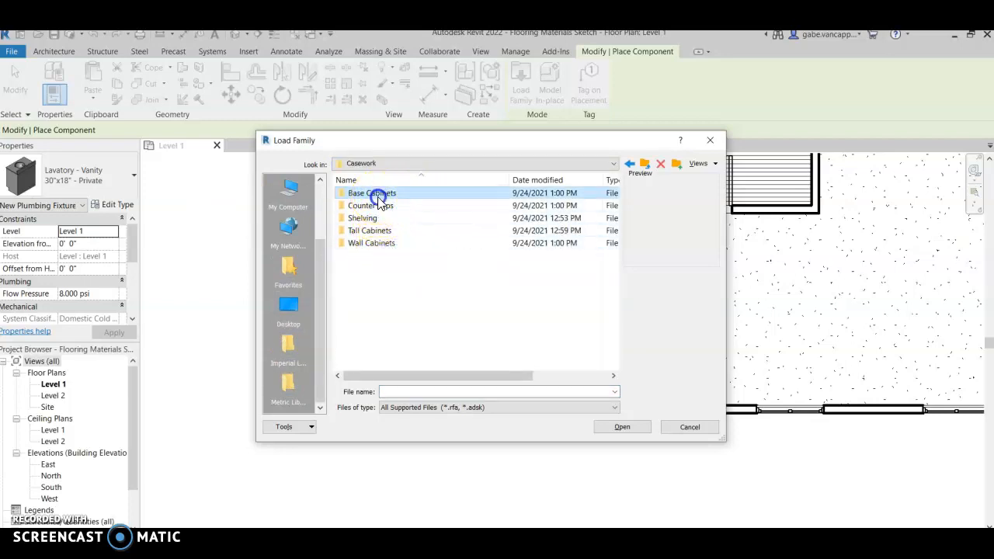
pyautogui.doubleClick(377, 194)
# Preview the base and vanity cabinet families from Base Cabinet-3 Drawers through Vanity Cabinet-Single Drawer, and leave without loading one.
pyautogui.click(382, 218)
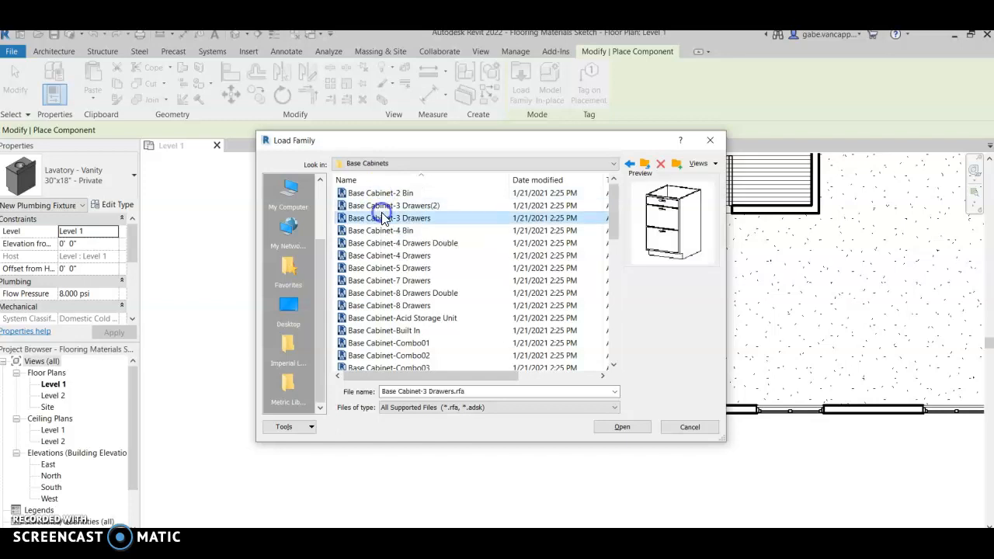
pyautogui.press('Down')
pyautogui.press('Down')
pyautogui.press('Down')
pyautogui.press('Down')
pyautogui.press('Down')
pyautogui.press('Down')
pyautogui.press('Down')
pyautogui.press('Down')
pyautogui.press('Down')
pyautogui.press('Down')
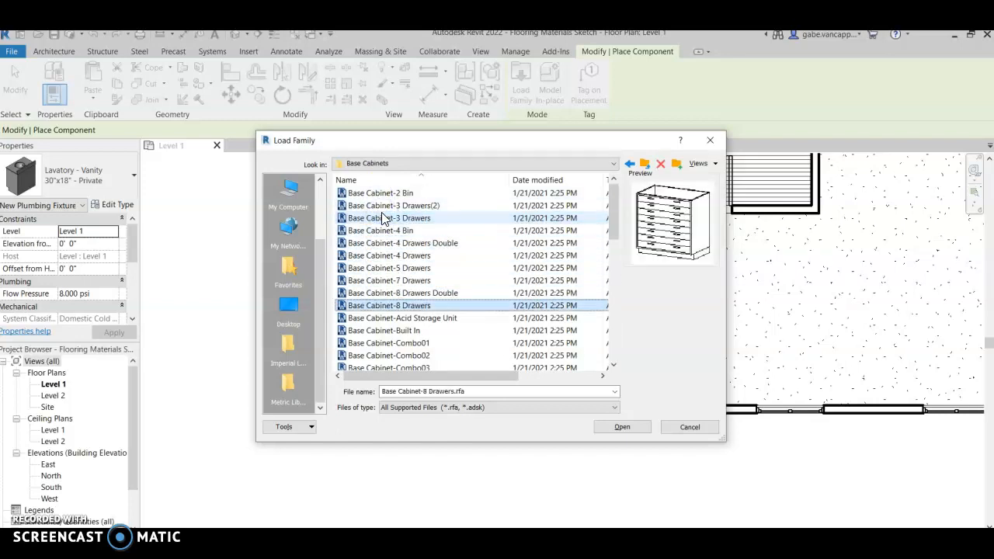
pyautogui.press('Down')
pyautogui.press('Down')
pyautogui.press('Down')
pyautogui.press('Down')
pyautogui.press('Down')
pyautogui.press('Down')
pyautogui.press('Down')
pyautogui.press('Down')
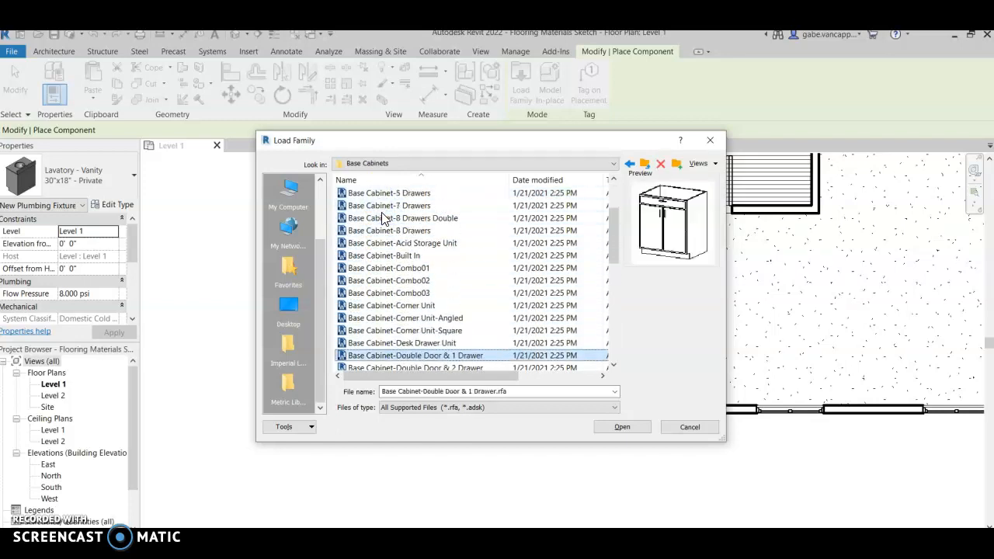
pyautogui.press('Down')
pyautogui.press('Down')
pyautogui.press('Down')
pyautogui.press('Down')
pyautogui.press('Down')
pyautogui.press('Down')
pyautogui.press('Down')
pyautogui.press('Down')
pyautogui.press('Down')
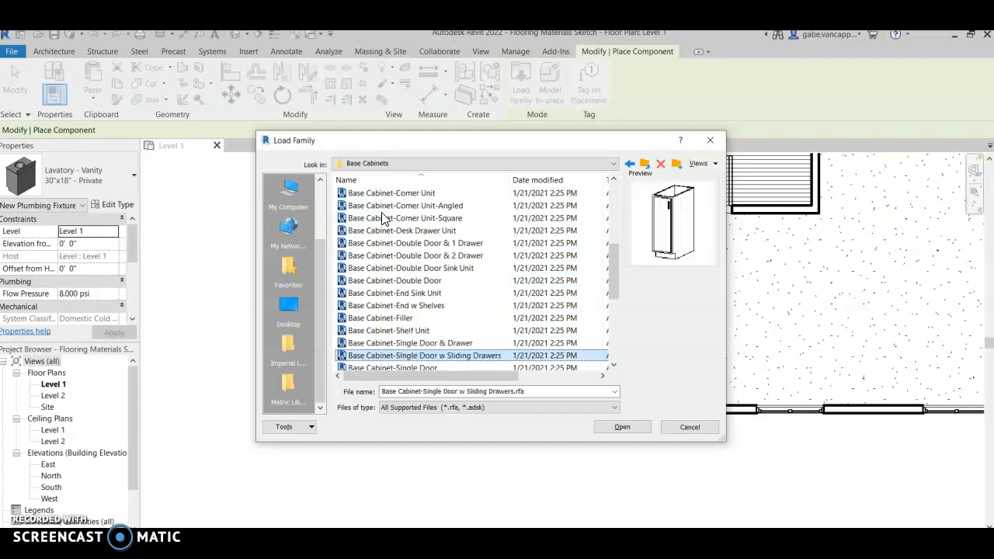
pyautogui.press('Down')
pyautogui.press('Down')
pyautogui.press('Down')
pyautogui.press('Down')
pyautogui.press('Down')
pyautogui.press('Down')
pyautogui.press('Down')
pyautogui.press('Down')
pyautogui.press('Down')
pyautogui.press('Down')
pyautogui.press('Down')
pyautogui.press('Down')
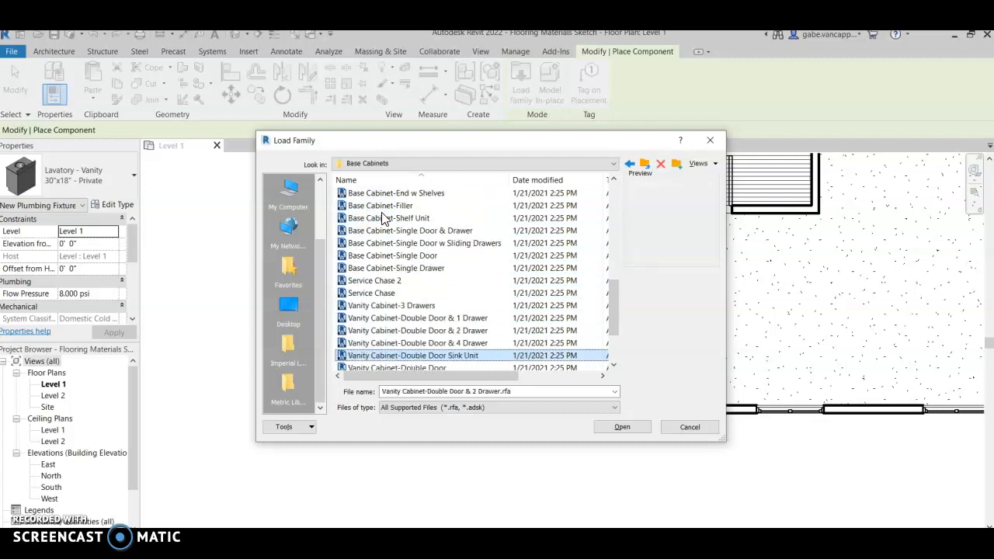
pyautogui.press('Down')
pyautogui.press('Down')
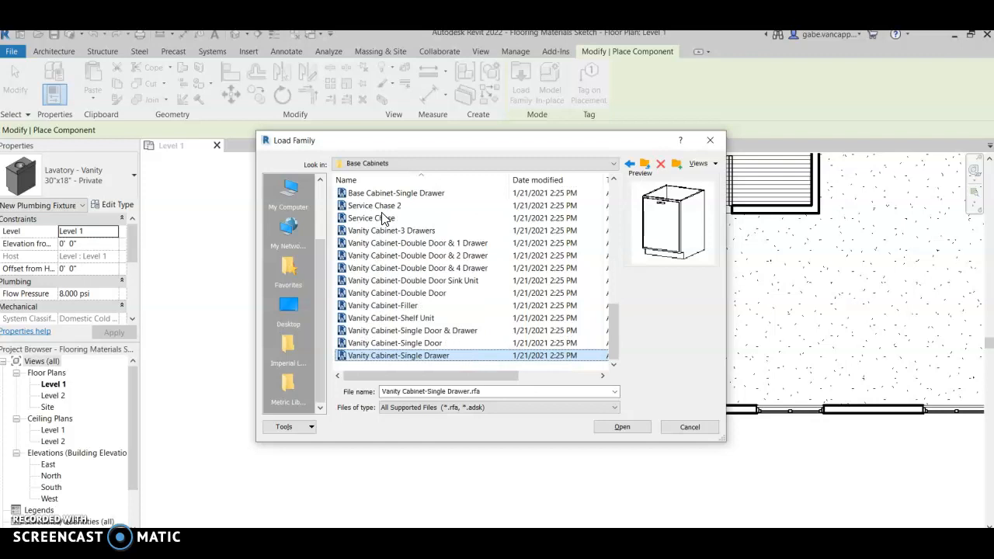
pyautogui.click(689, 428)
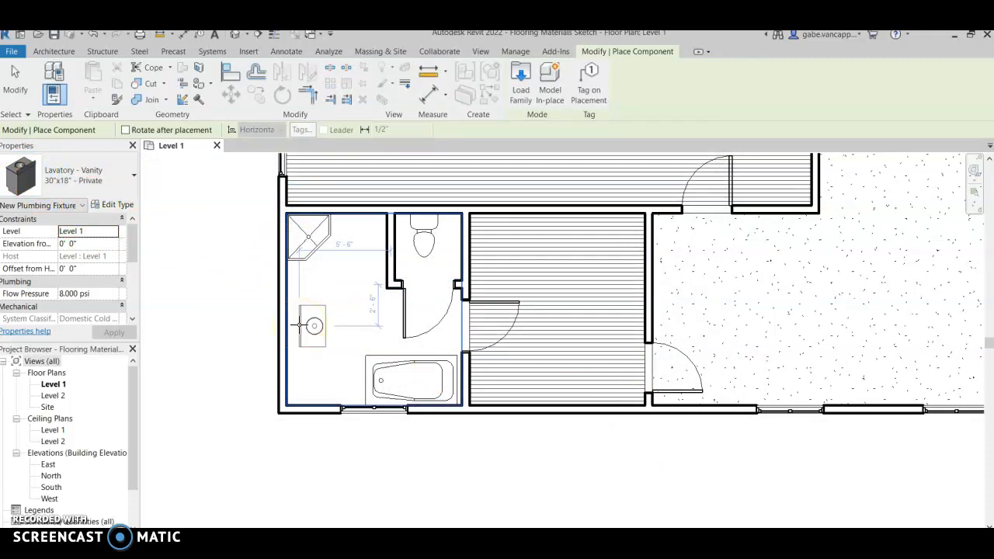
# Place two 30"x18" - Private vanities near the southwest bathroom's west wall, one south of the other, and end placement.
pyautogui.click(296, 357)
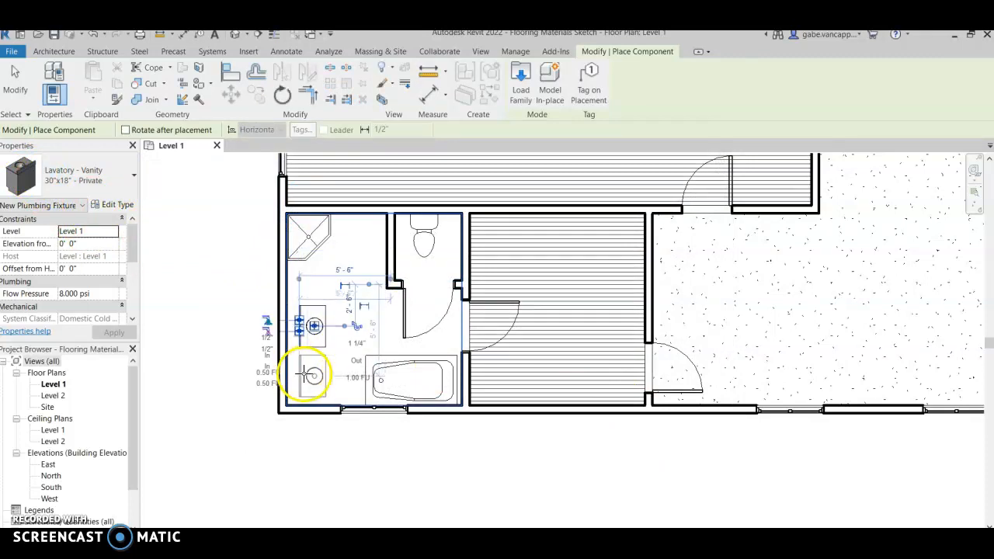
pyautogui.rightClick(225, 344)
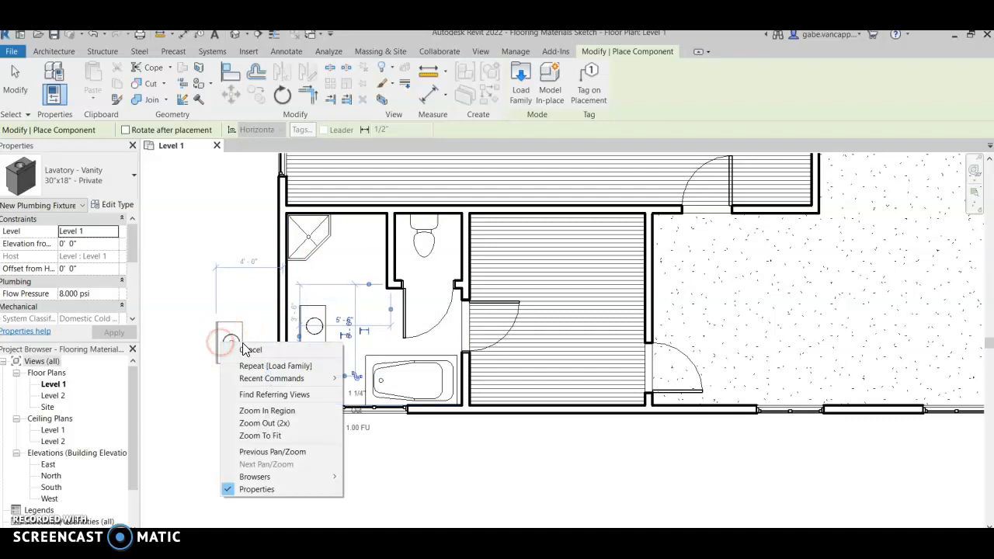
pyautogui.click(250, 350)
pyautogui.rightClick(222, 326)
pyautogui.click(244, 333)
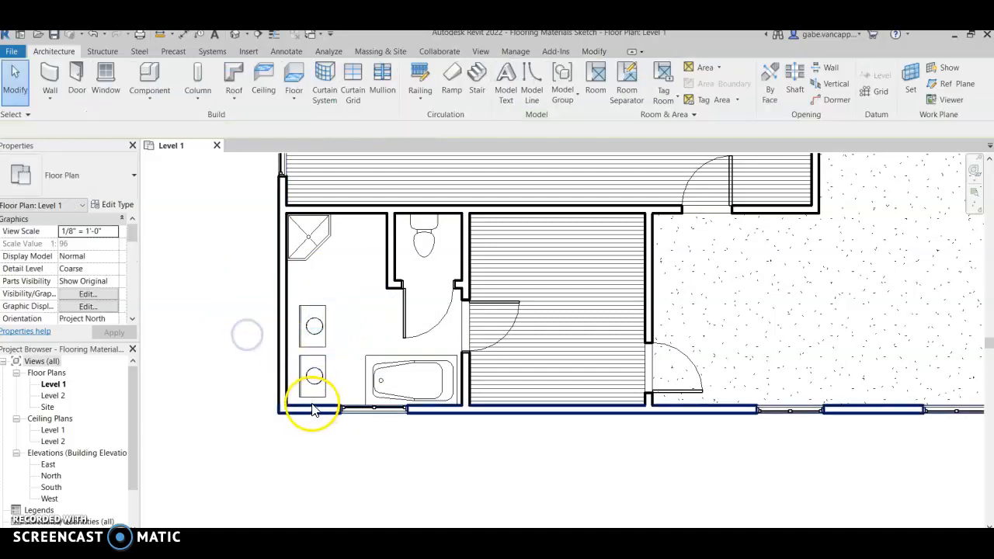
# Move both vanities against the southwest bathroom's west wall, one in the south corner and the other directly north of it.
pyautogui.scroll(3, 311, 398)
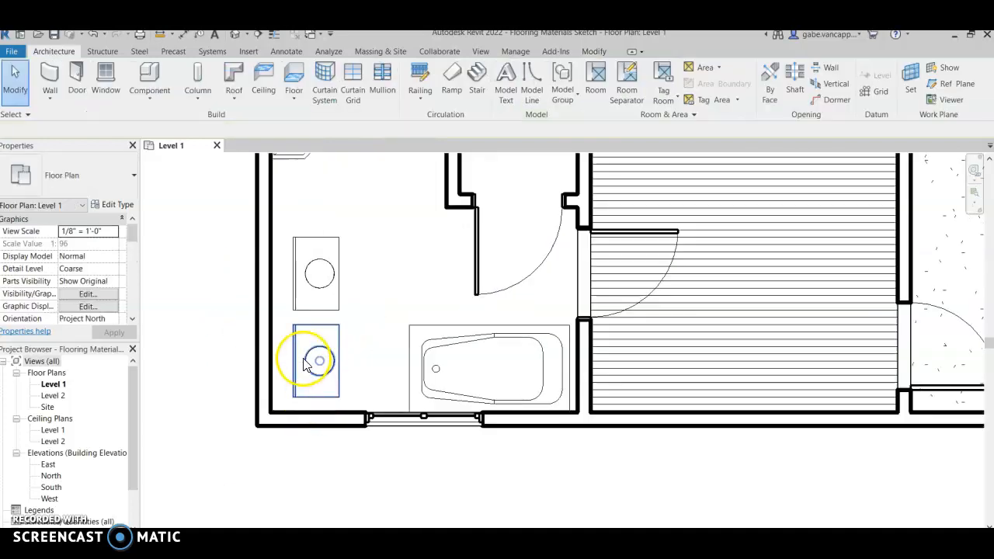
pyautogui.click(307, 365)
pyautogui.moveTo(292, 349); pyautogui.dragTo(218, 346)
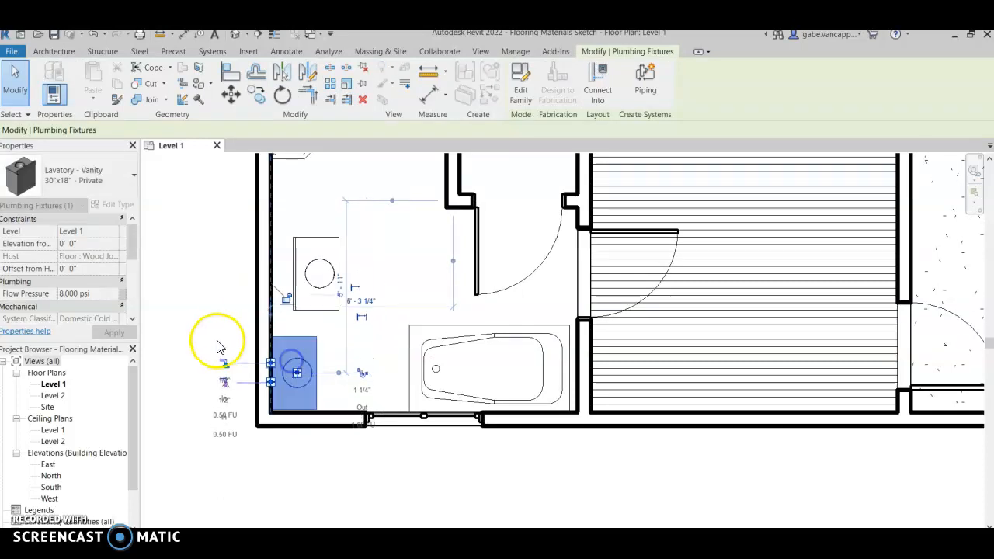
pyautogui.click(207, 336)
pyautogui.click(296, 280)
pyautogui.moveTo(284, 323); pyautogui.dragTo(285, 329)
pyautogui.click(182, 333)
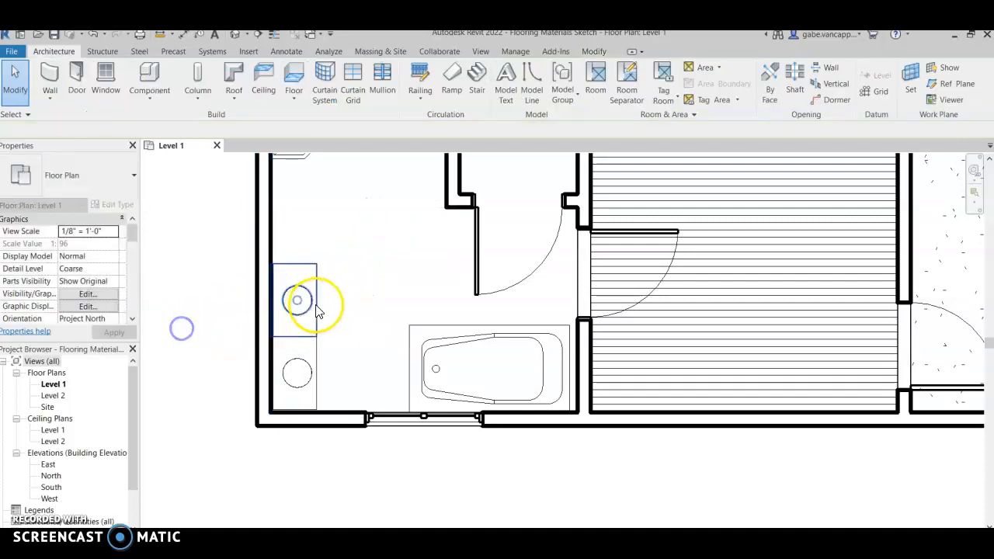
# Start loading a component family and browse the Imperial library to Specialty Equipment > Domestic > High-End.
pyautogui.scroll(-3, 319, 309)
pyautogui.moveTo(327, 286)
pyautogui.mouseDown(button='middle')
pyautogui.moveTo(257, 362)
pyautogui.moveTo(236, 370)
pyautogui.mouseUp(button='middle')
pyautogui.scroll(-3, 263, 329)
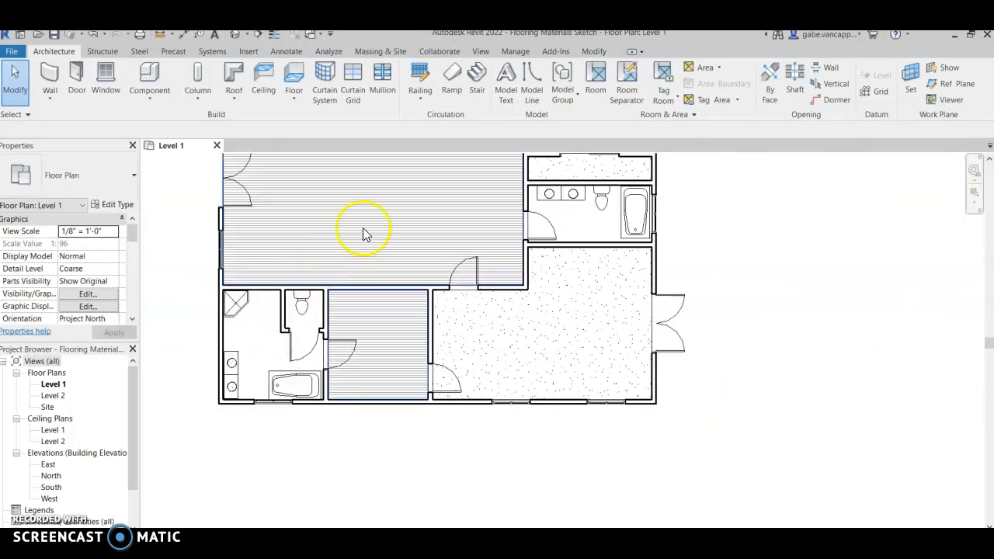
pyautogui.moveTo(373, 288); pyautogui.dragTo(371, 326, button='middle')
pyautogui.scroll(-2, 361, 276)
pyautogui.moveTo(361, 275); pyautogui.dragTo(343, 313, button='middle')
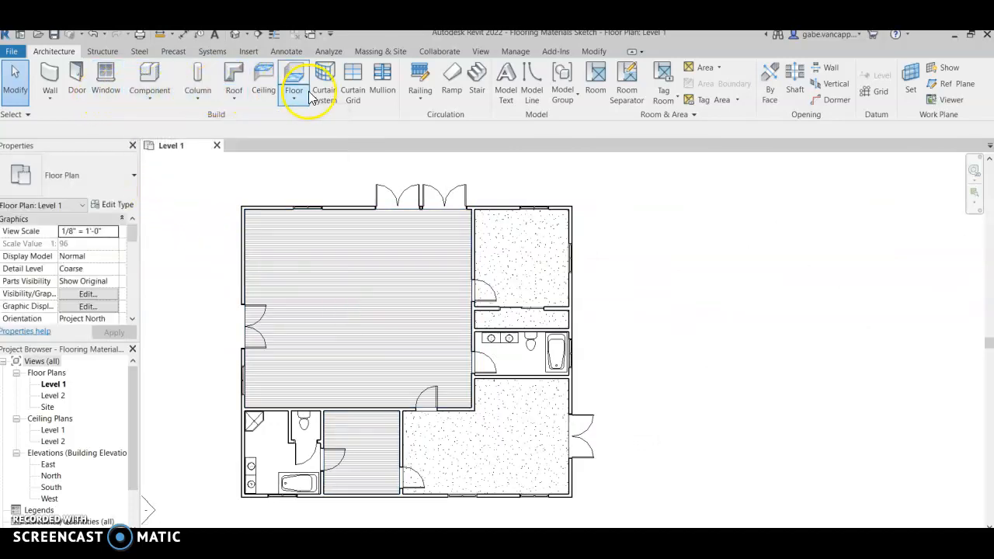
pyautogui.click(144, 78)
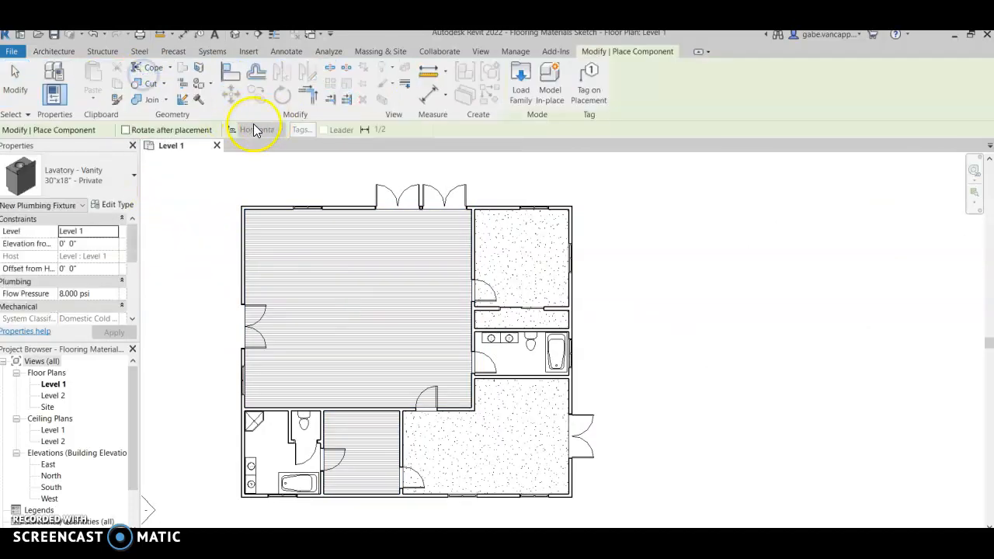
pyautogui.click(520, 77)
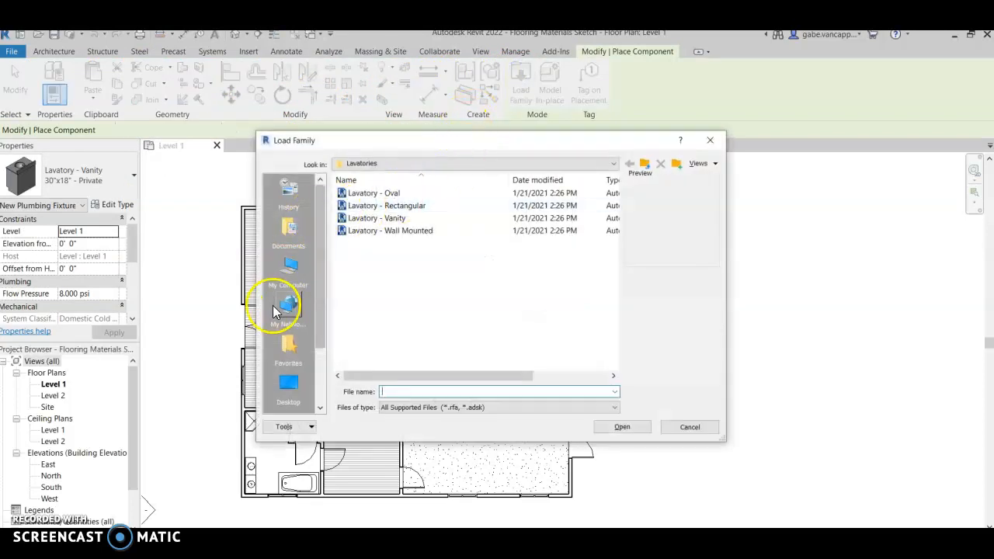
pyautogui.click(303, 320)
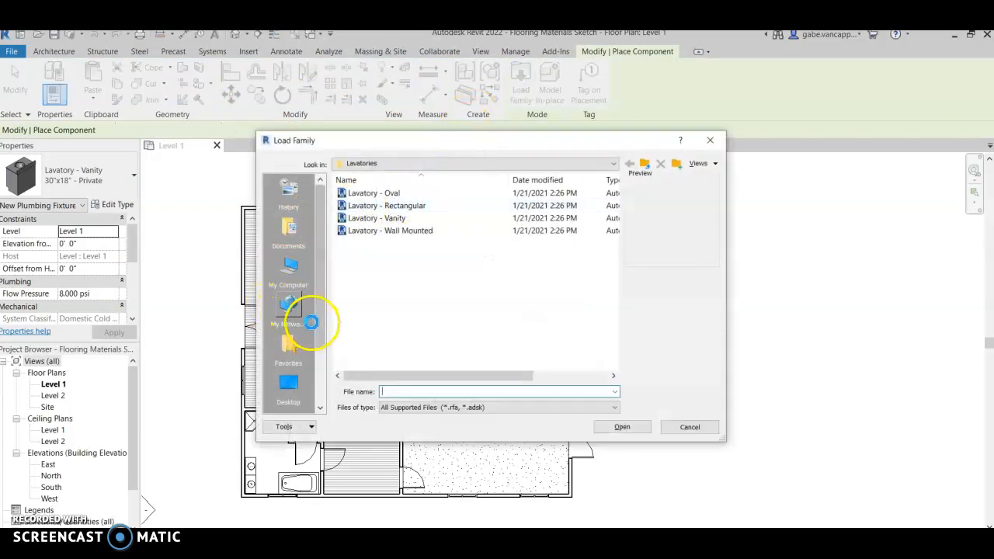
pyautogui.scroll(-2, 311, 321)
pyautogui.click(292, 343)
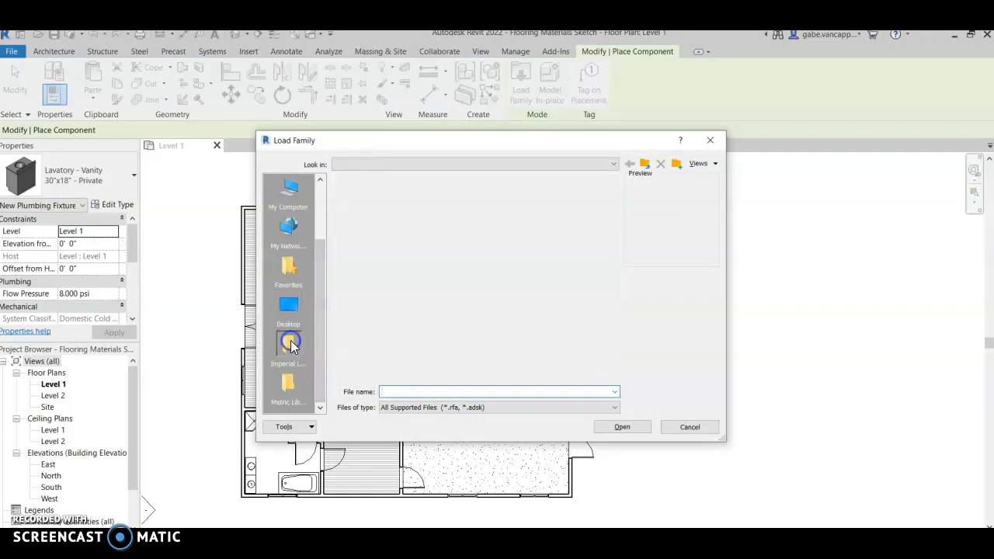
pyautogui.scroll(-3, 435, 291)
pyautogui.scroll(-3, 435, 291)
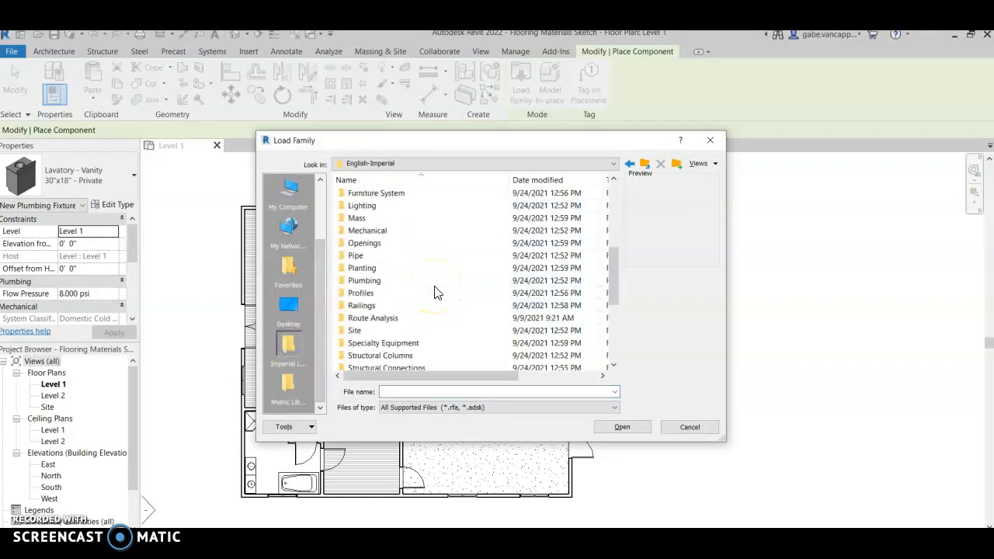
pyautogui.doubleClick(413, 306)
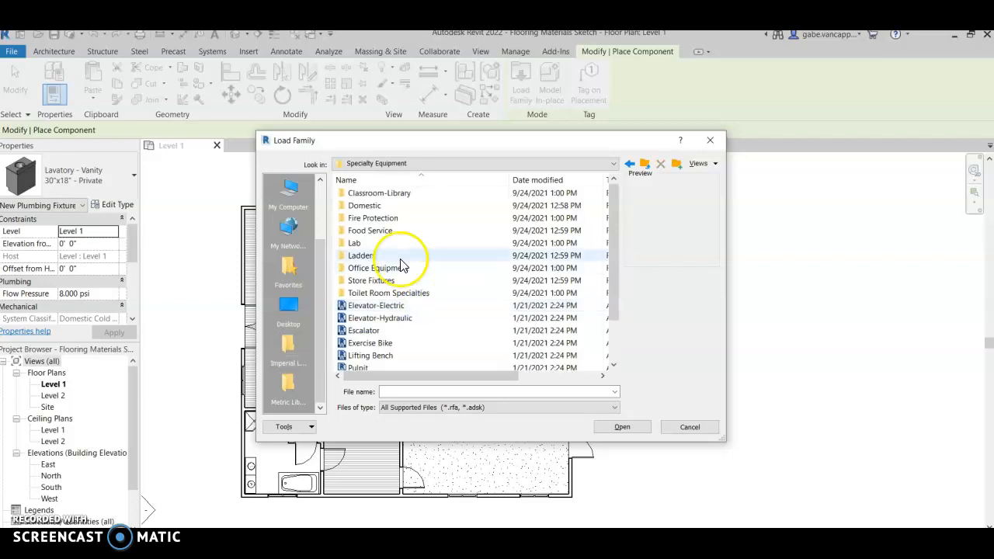
pyautogui.click(380, 207)
pyautogui.doubleClick(382, 208)
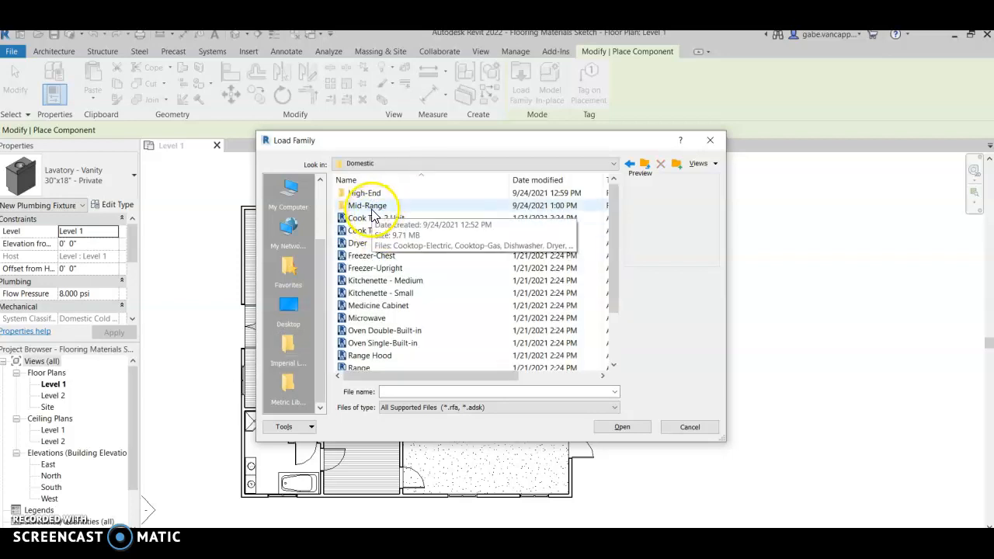
pyautogui.doubleClick(362, 193)
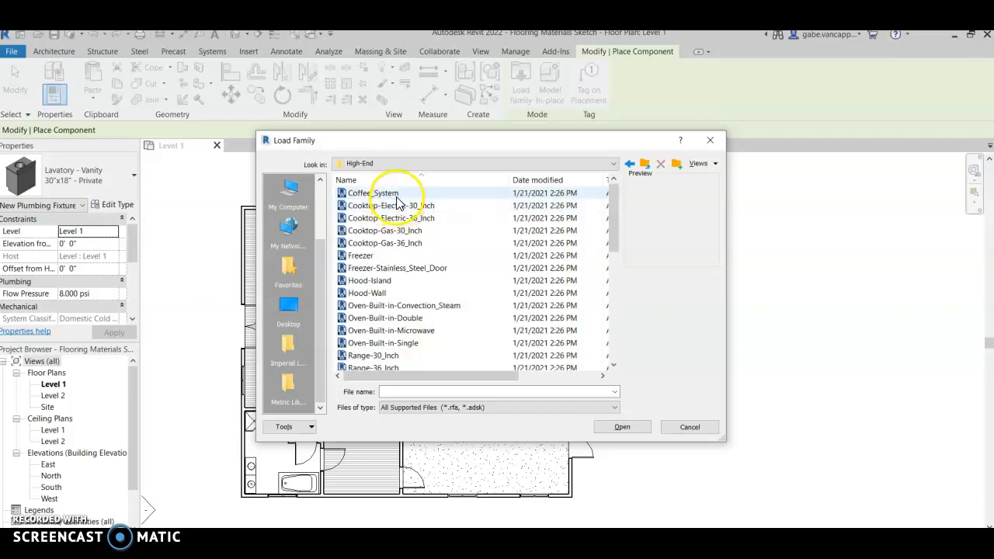
# Preview the High-End appliance families one after another, from Coffee_System through the cooktops, ovens, ranges and refrigerators to Wine_Storage.
pyautogui.click(393, 194)
pyautogui.click(392, 206)
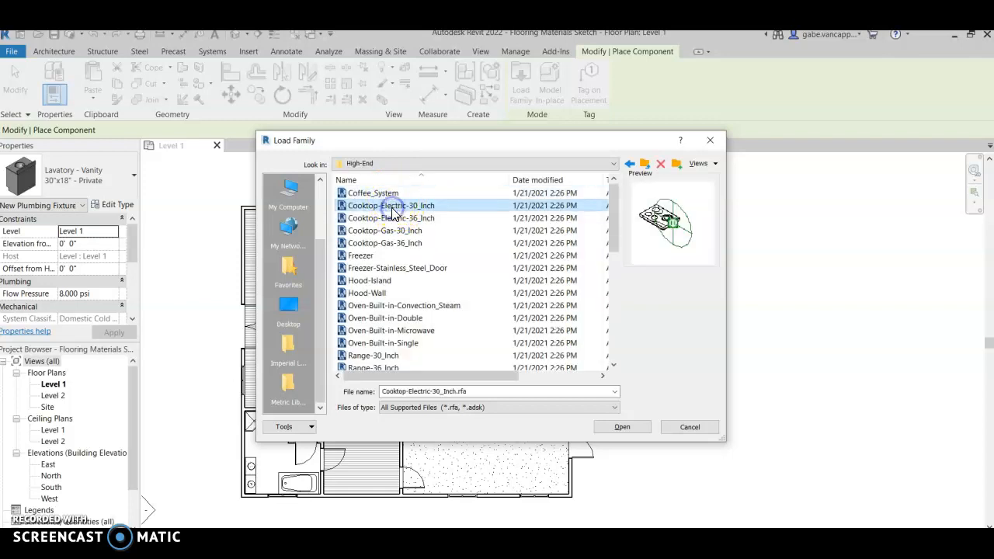
pyautogui.press('Down')
pyautogui.press('Down')
pyautogui.press('Down')
pyautogui.press('Down')
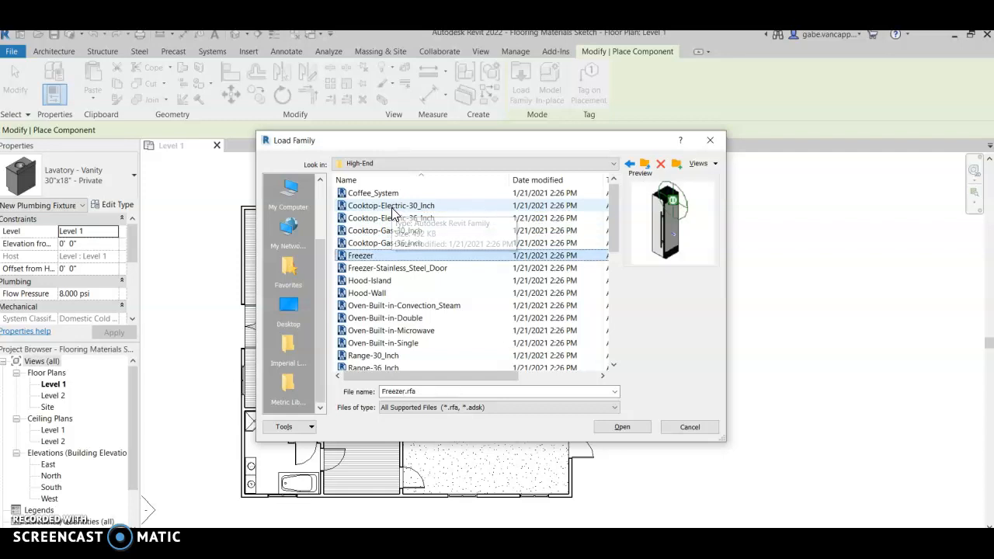
pyautogui.press('Down')
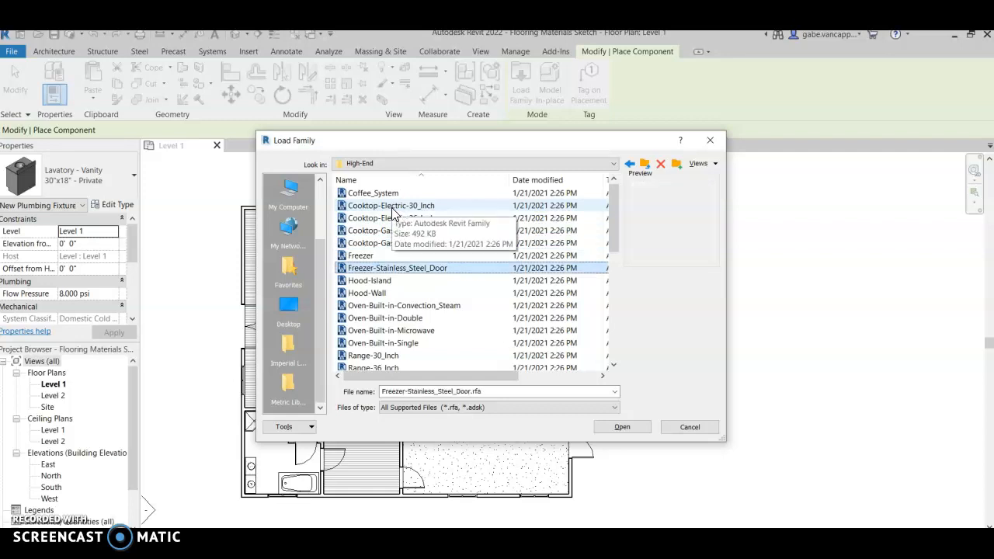
pyautogui.press('Down')
pyautogui.press('Down')
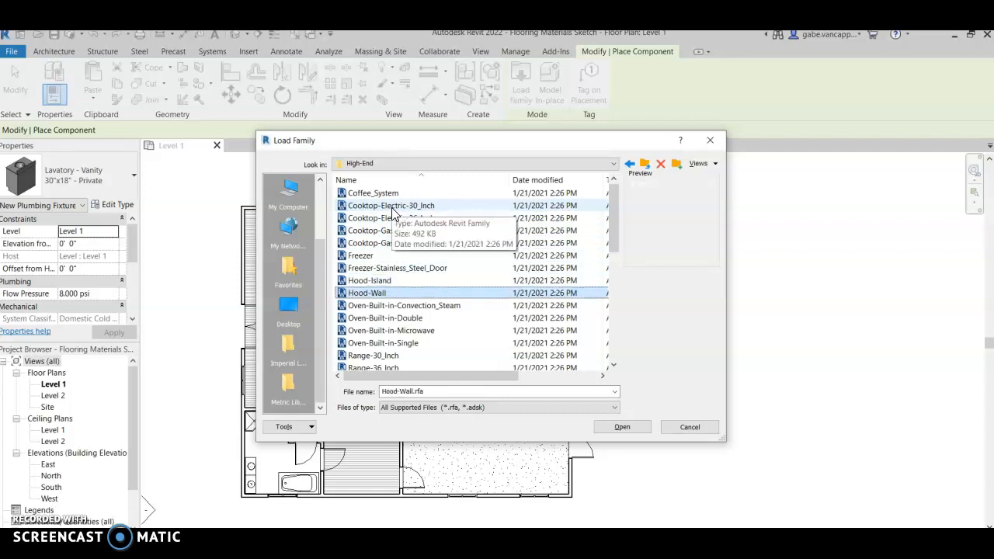
pyautogui.press('Down')
pyautogui.press('Down')
pyautogui.press('Down')
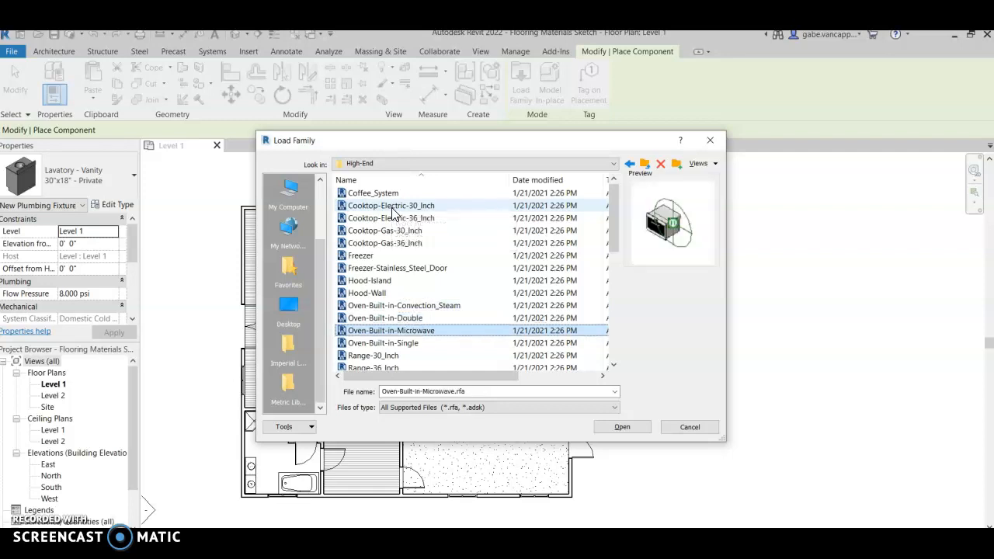
pyautogui.press('Down')
pyautogui.press('Down')
pyautogui.press('Down')
pyautogui.press('Down')
pyautogui.press('Down')
pyautogui.press('Down')
pyautogui.press('Down')
pyautogui.press('Down')
pyautogui.press('Down')
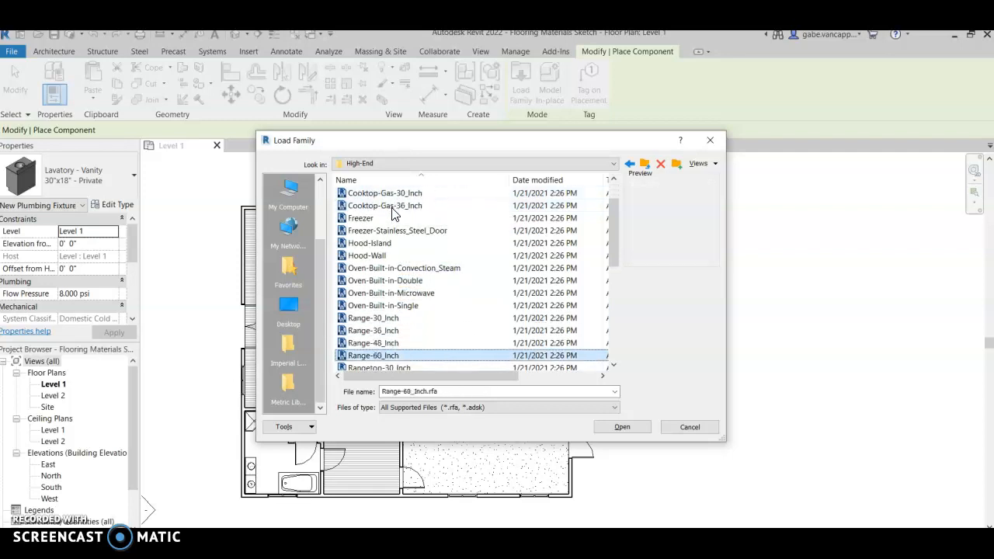
pyautogui.press('Down')
pyautogui.press('Down')
pyautogui.press('Down')
pyautogui.press('Down')
pyautogui.press('Down')
pyautogui.press('Down')
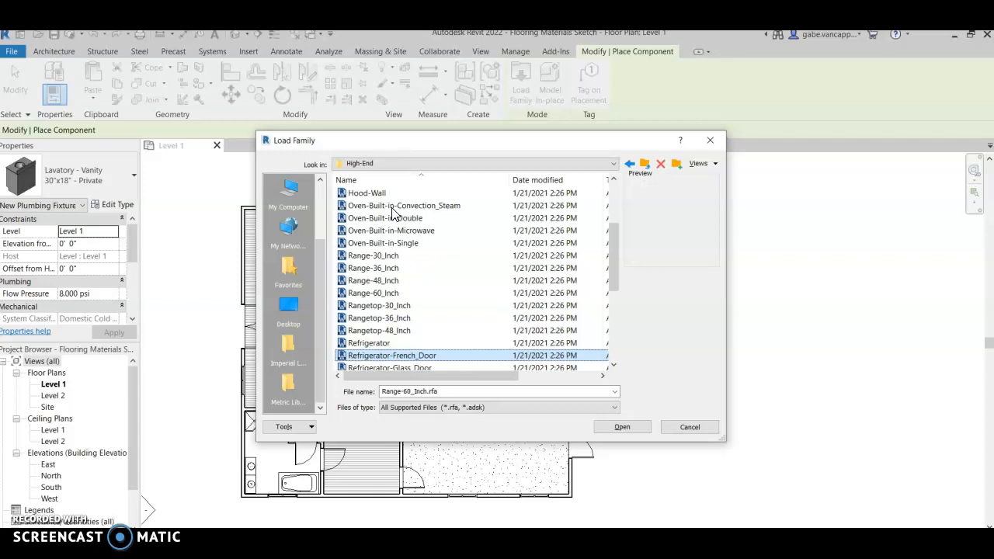
pyautogui.press('Down')
pyautogui.press('Down')
pyautogui.press('Down')
pyautogui.press('Down')
pyautogui.press('Down')
pyautogui.press('Down')
pyautogui.press('Down')
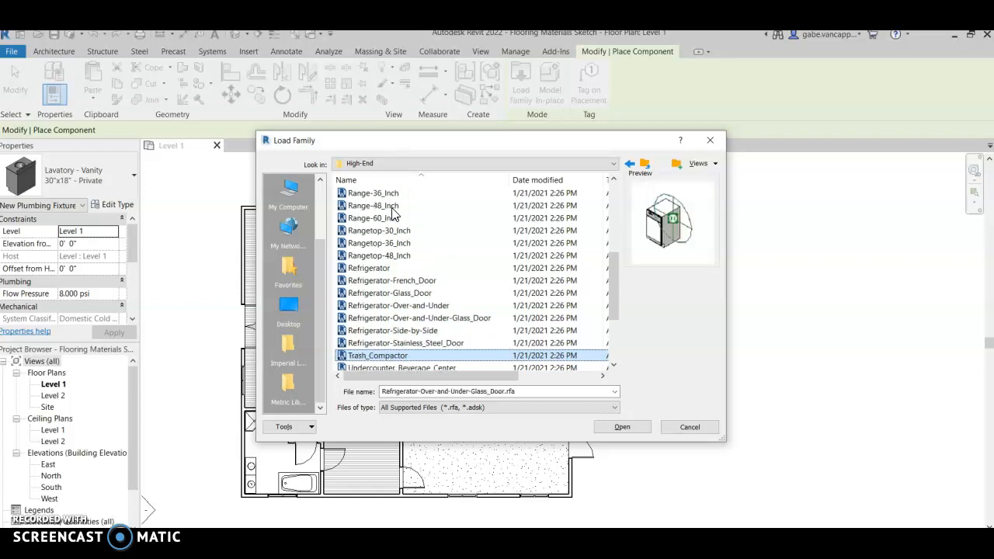
pyautogui.press('Down')
pyautogui.press('Down')
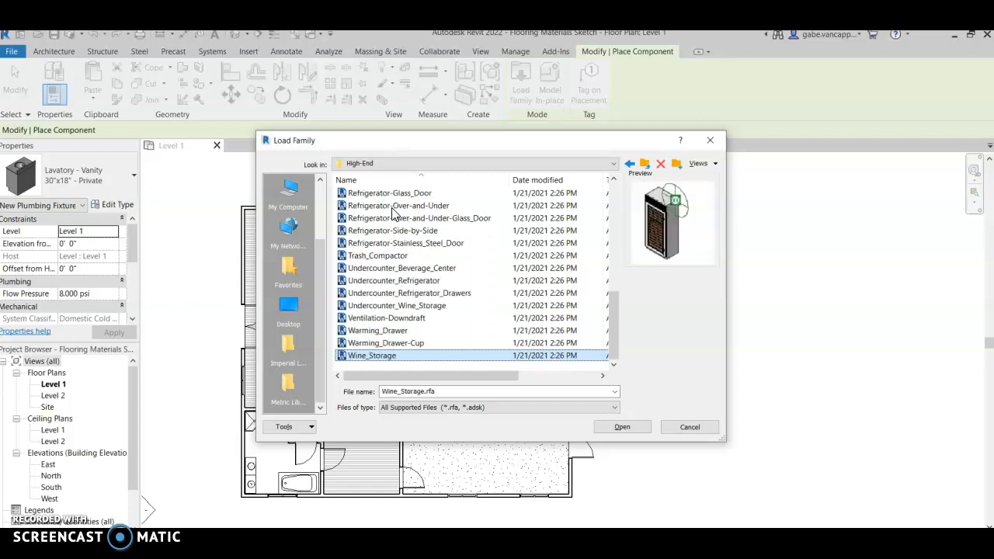
# Return to the Domestic folder and preview the Kitchenette - Medium, Kitchenette - Small, Freezer-Upright and Freezer-Chest families.
pyautogui.click(628, 164)
pyautogui.click(429, 284)
pyautogui.click(416, 284)
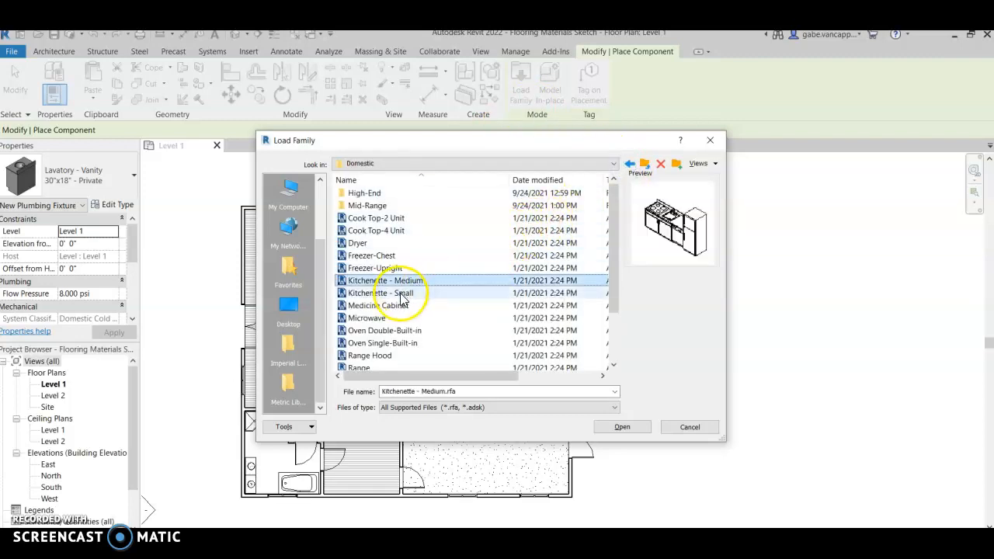
pyautogui.click(400, 291)
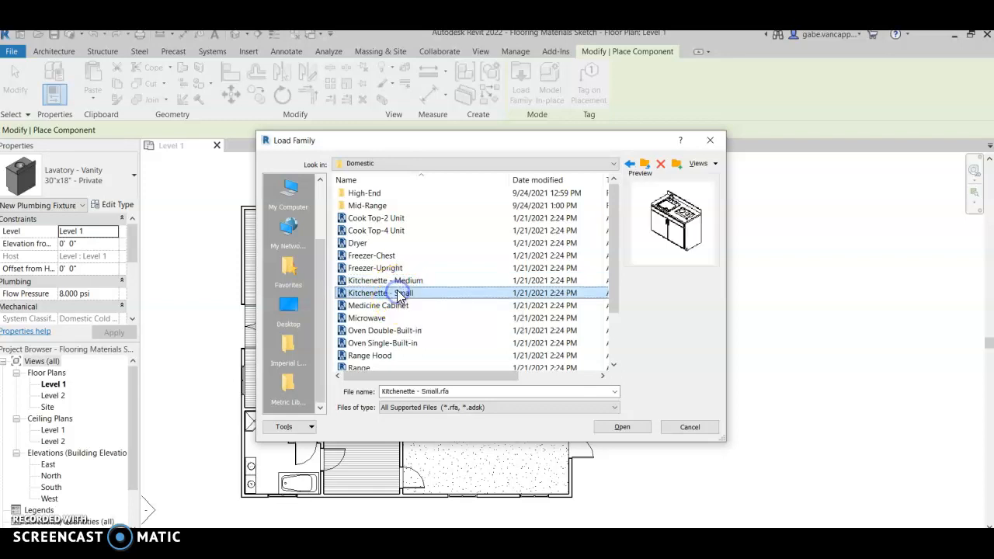
pyautogui.click(396, 280)
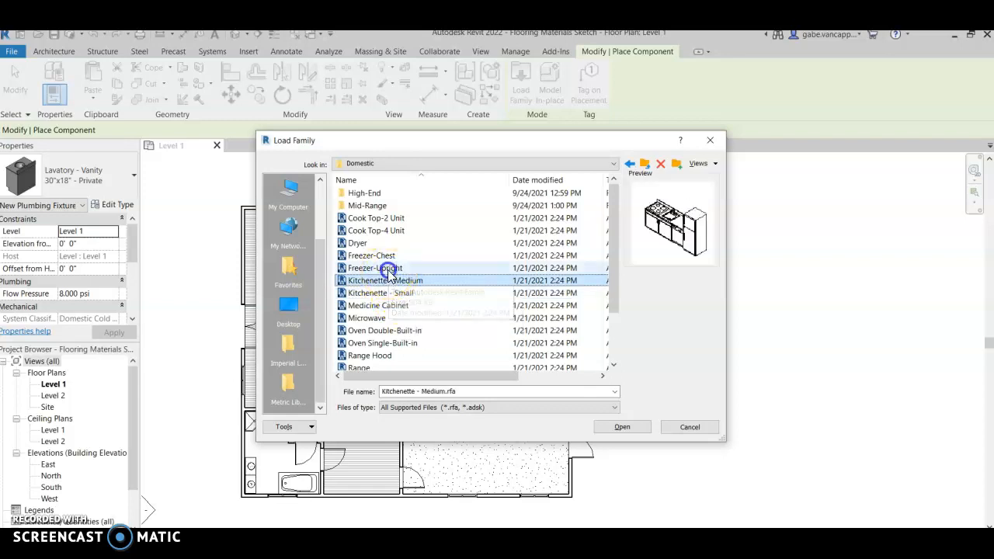
pyautogui.click(389, 268)
pyautogui.click(381, 257)
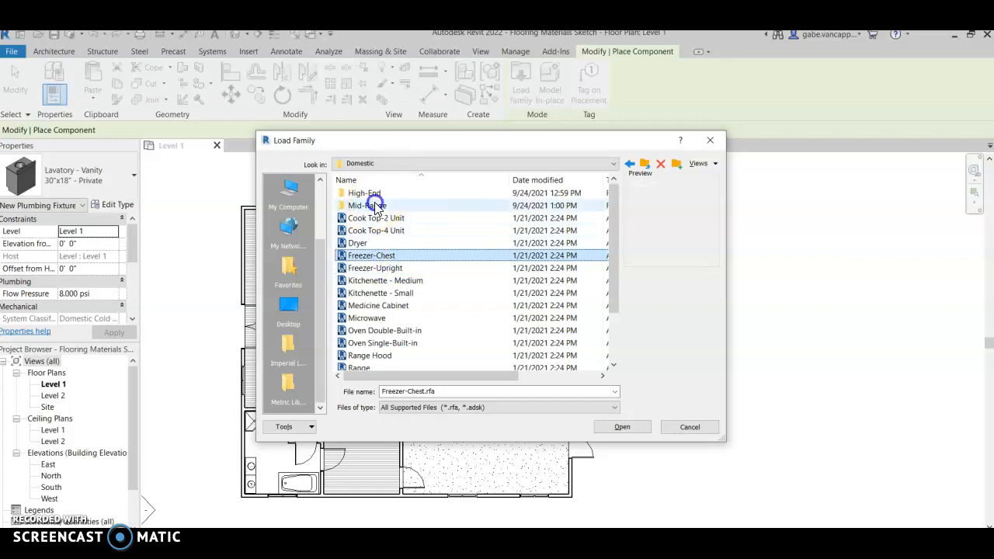
# Open the Mid-Range folder and preview its appliance families, from Cooktop-Gas through the dryers, ovens, ranges and refrigerators to the washers.
pyautogui.doubleClick(374, 204)
pyautogui.click(396, 208)
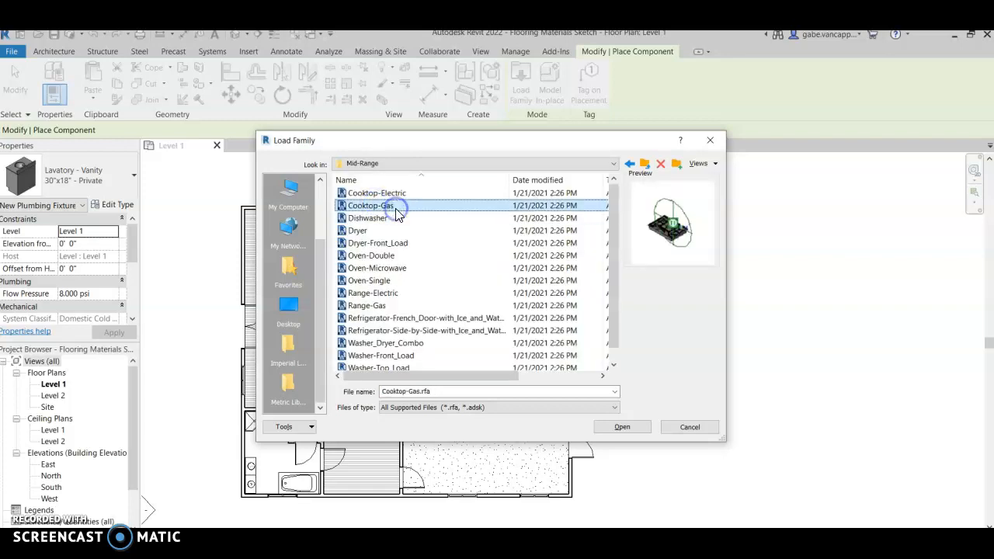
pyautogui.press('Down')
pyautogui.press('Down')
pyautogui.press('Down')
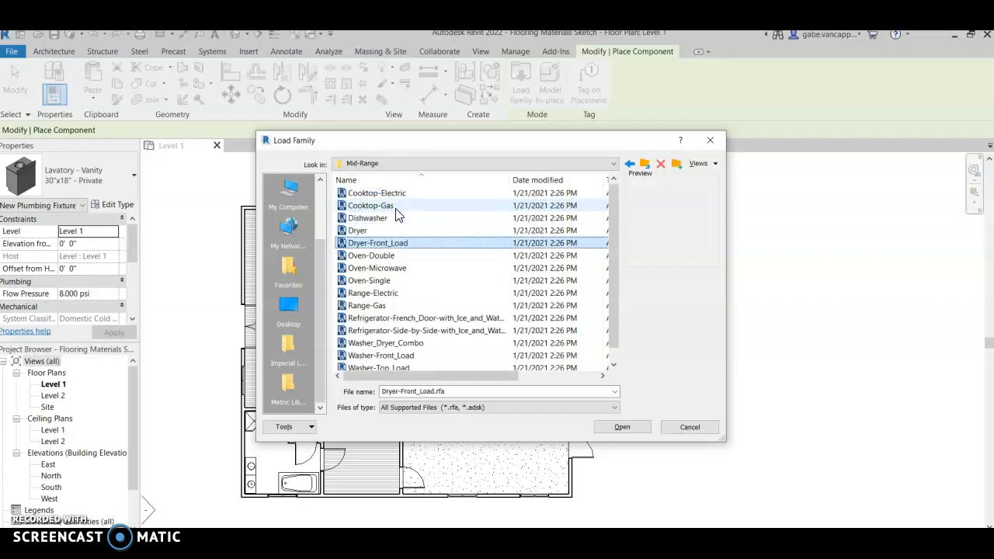
pyautogui.press('Down')
pyautogui.press('Down')
pyautogui.press('Up')
pyautogui.press('Up')
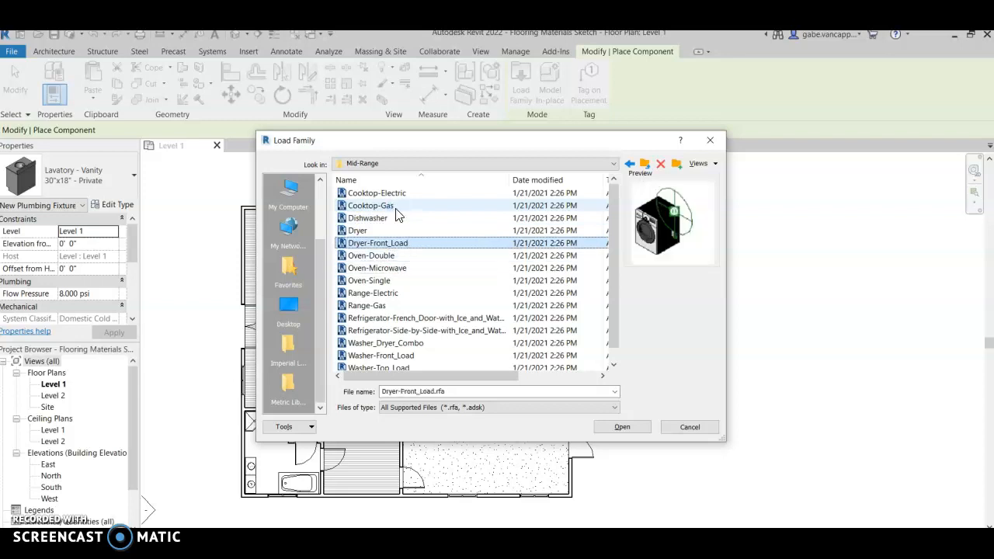
pyautogui.press('Down')
pyautogui.press('Down')
pyautogui.press('Down')
pyautogui.press('Down')
pyautogui.press('Down')
pyautogui.press('Down')
pyautogui.press('Down')
pyautogui.press('Down')
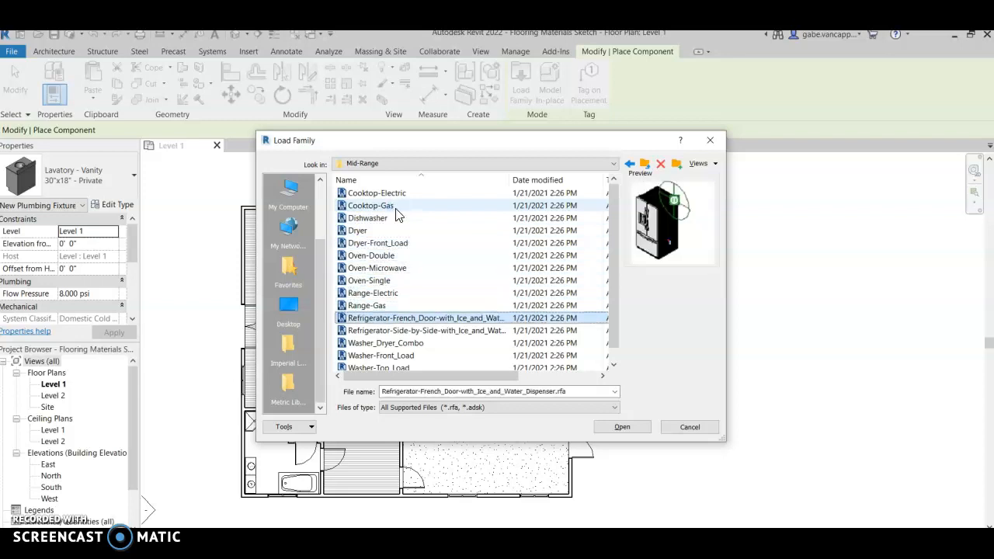
pyautogui.press('Down')
pyautogui.press('Down')
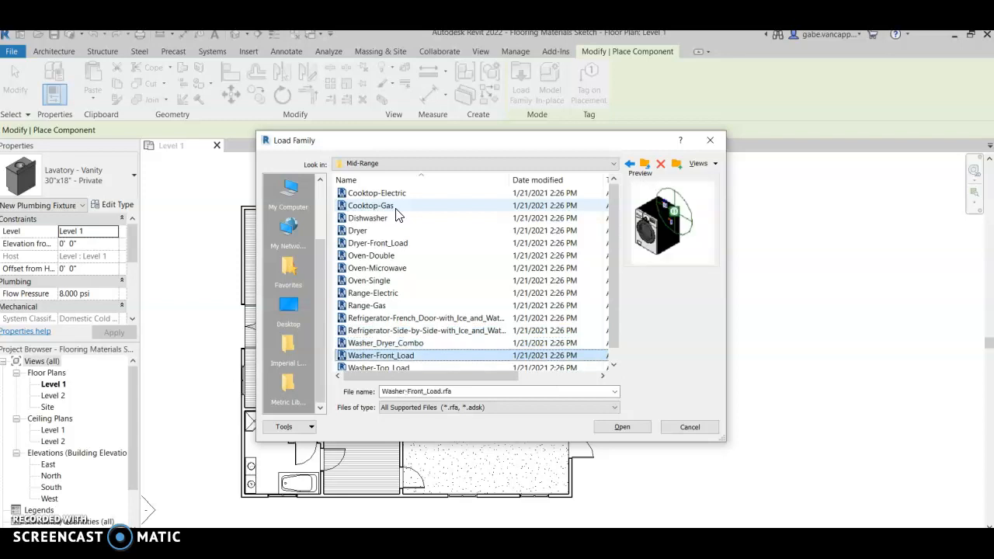
pyautogui.press('Up')
pyautogui.press('Up')
pyautogui.press('Up')
pyautogui.press('Up')
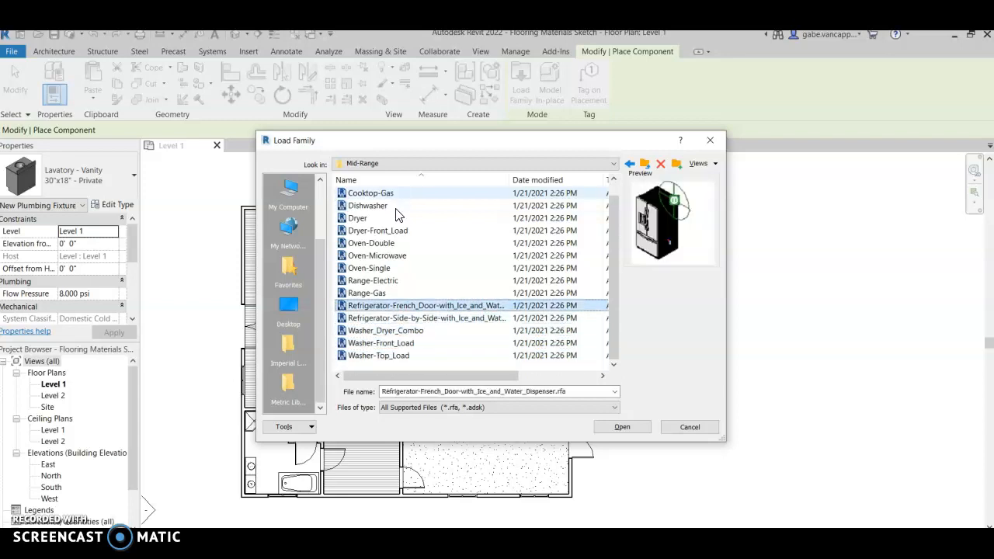
# Go back to the Domestic folder and load the Range family.
pyautogui.click(628, 165)
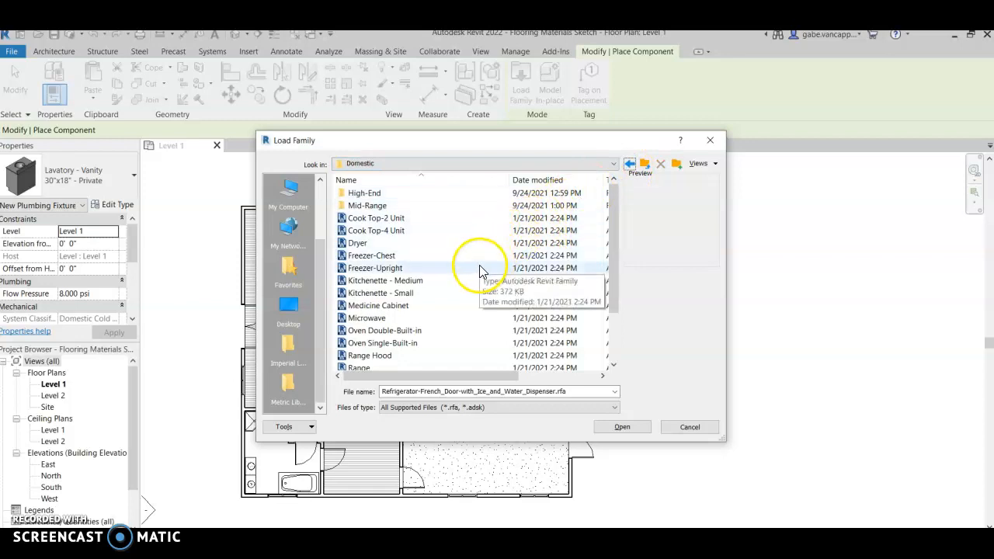
pyautogui.scroll(-1, 443, 320)
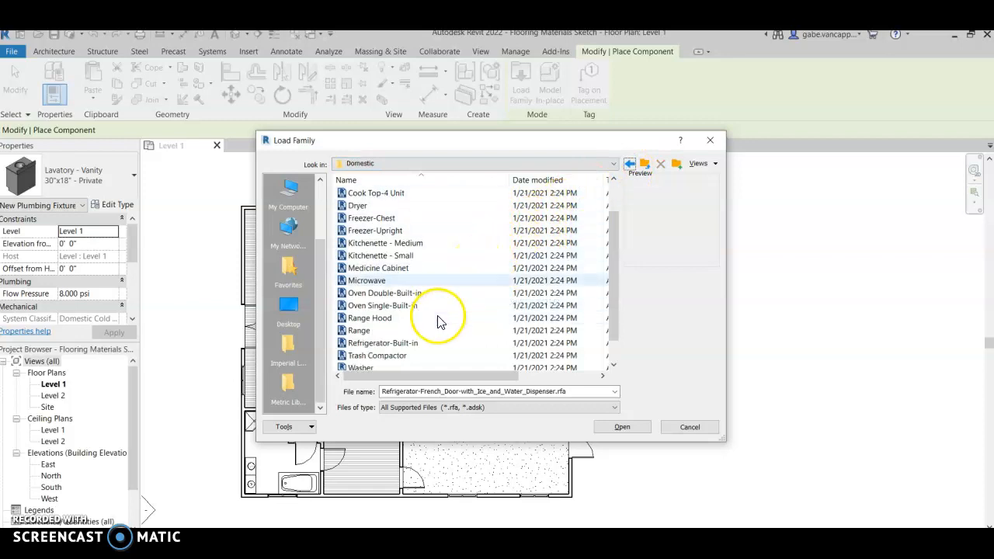
pyautogui.click(382, 332)
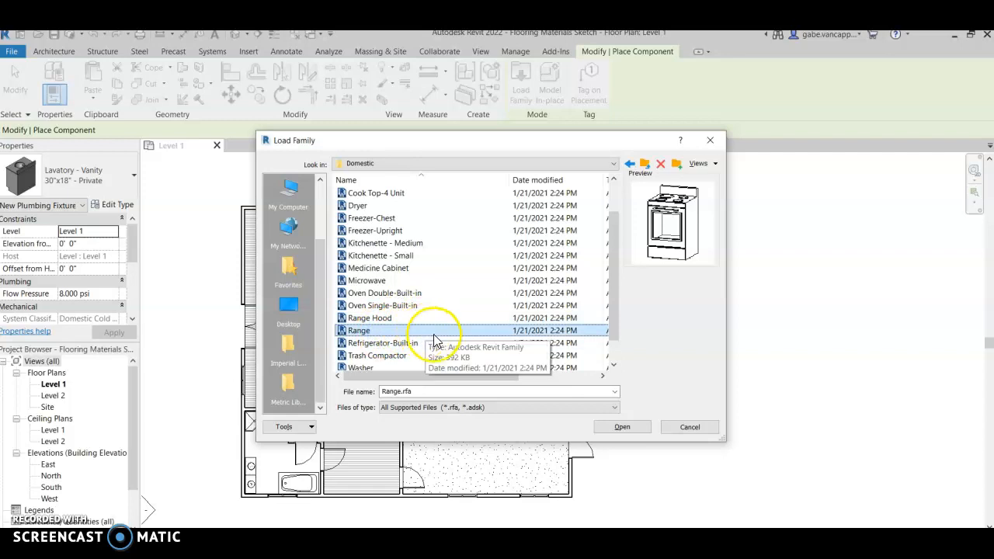
pyautogui.click(619, 427)
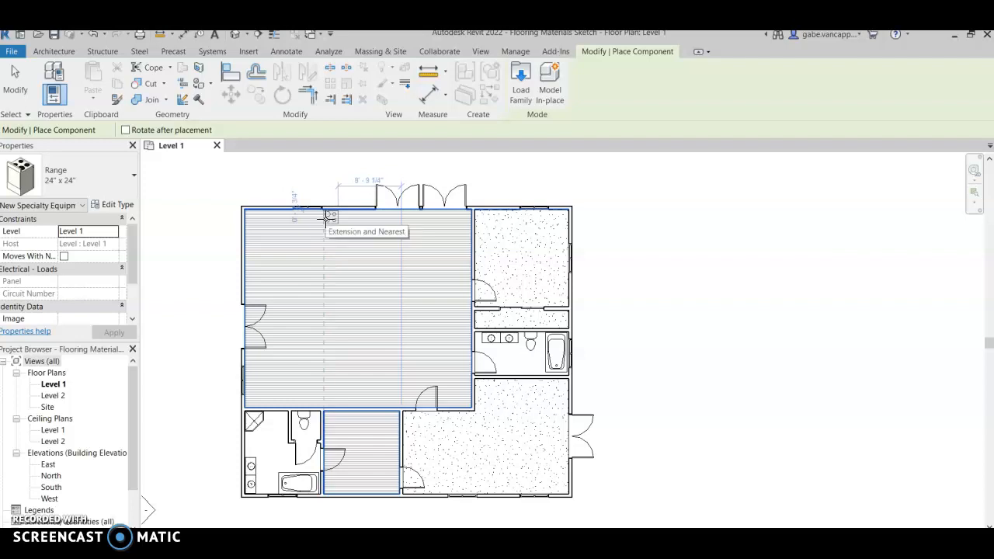
# Place a 24" x 24" Range near the large room's north wall, below the window, and end placement.
pyautogui.click(317, 220)
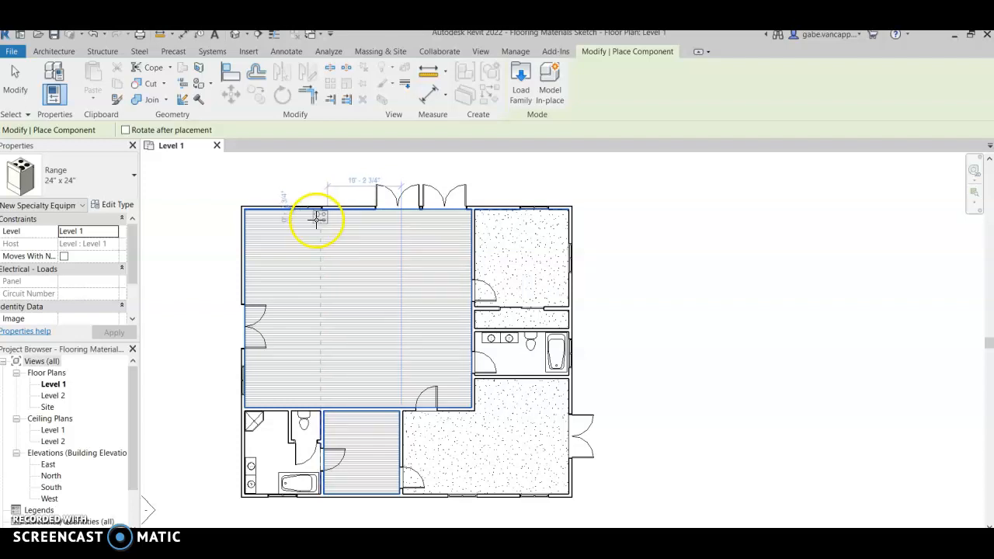
pyautogui.scroll(4, 315, 219)
pyautogui.click(316, 229)
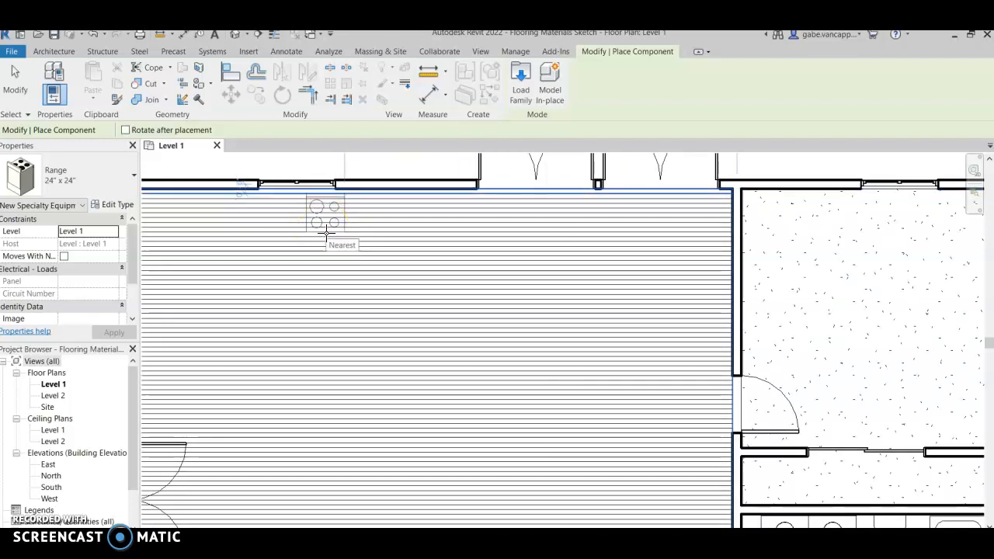
pyautogui.click(395, 261)
pyautogui.rightClick(280, 332)
pyautogui.click(332, 339)
pyautogui.rightClick(325, 330)
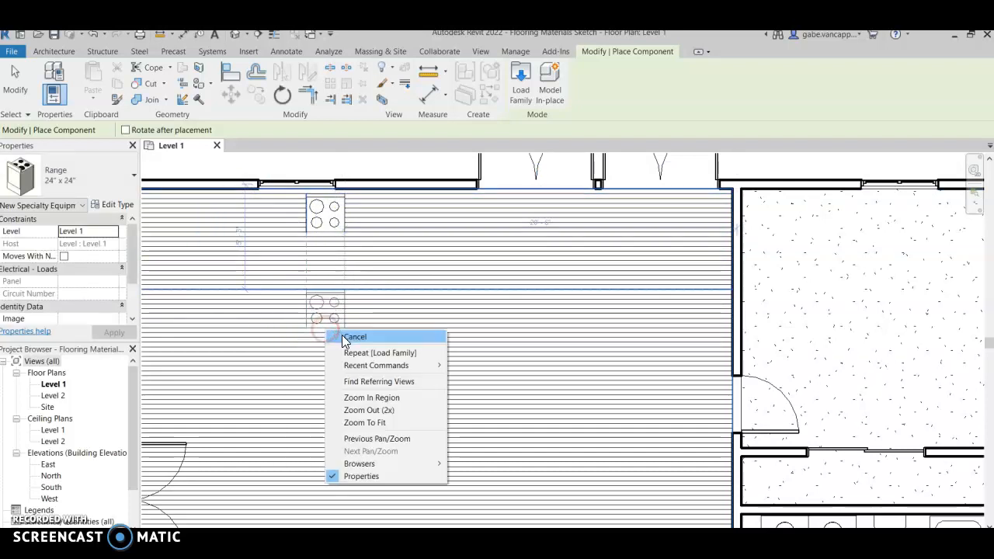
pyautogui.click(342, 335)
# Start loading another component family and browse the Imperial library to Furniture > Beds.
pyautogui.click(147, 78)
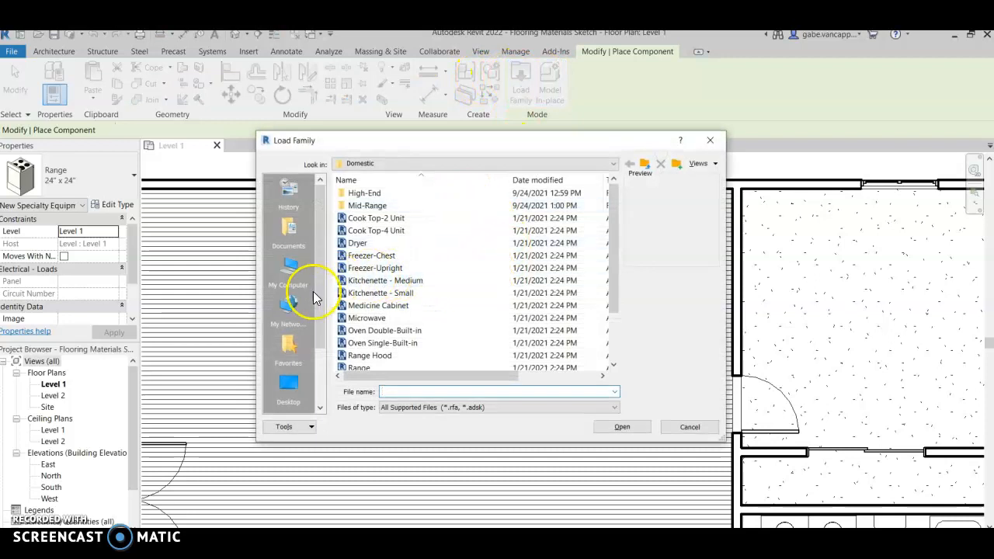
pyautogui.scroll(-2, 285, 342)
pyautogui.click(282, 363)
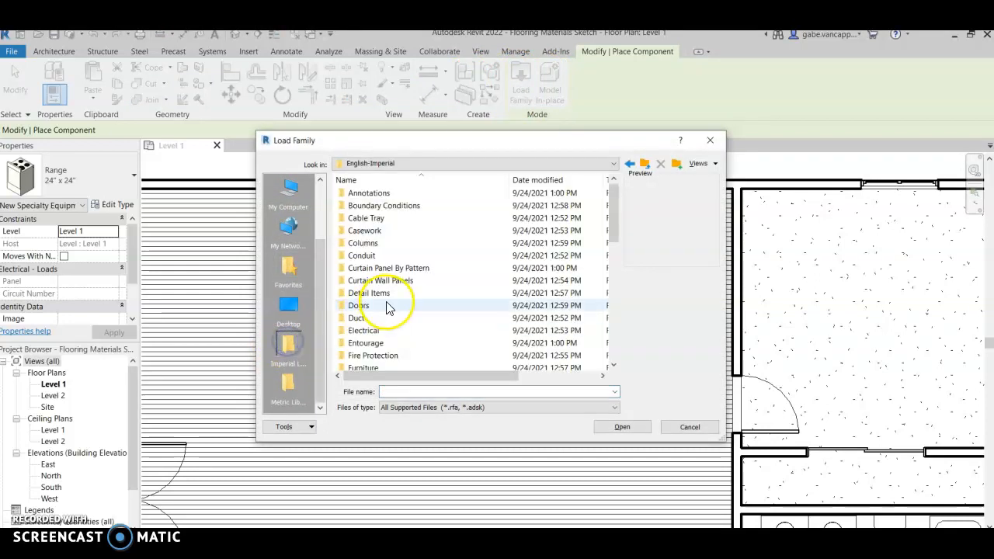
pyautogui.scroll(-1, 409, 293)
pyautogui.scroll(-1, 411, 292)
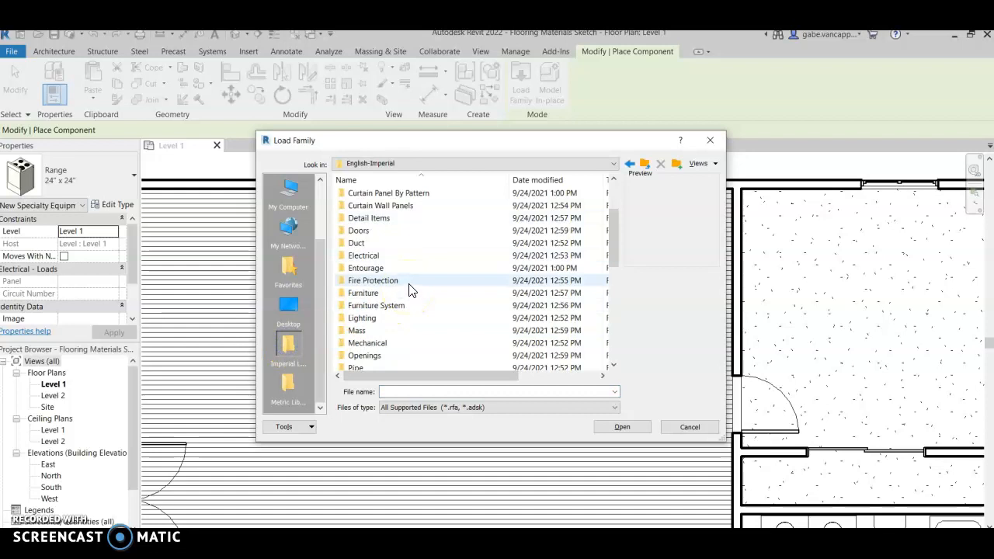
pyautogui.doubleClick(408, 293)
pyautogui.click(366, 191)
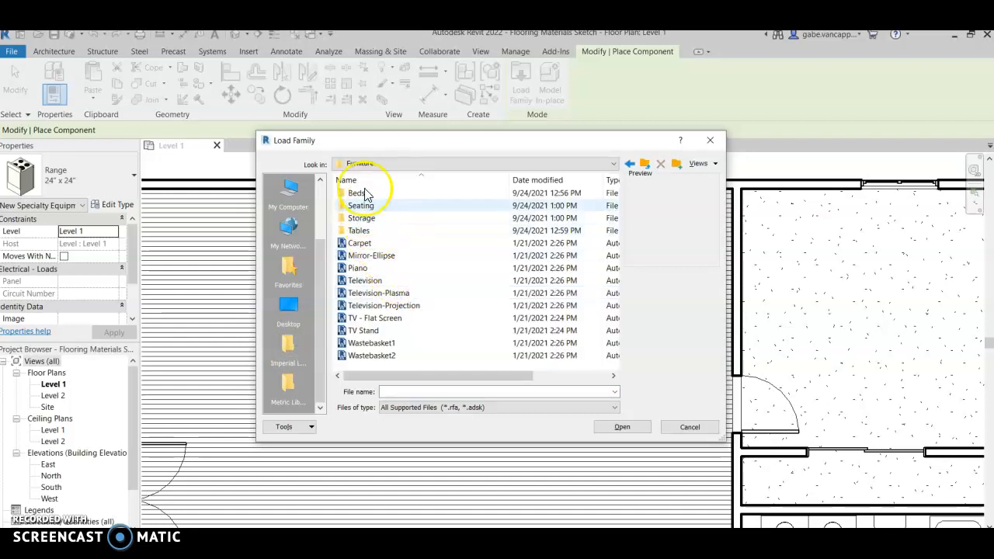
pyautogui.doubleClick(367, 192)
# Preview the bunk, hospital, Shaker, standard and crib families, and load Bed-Shaker.
pyautogui.click(368, 205)
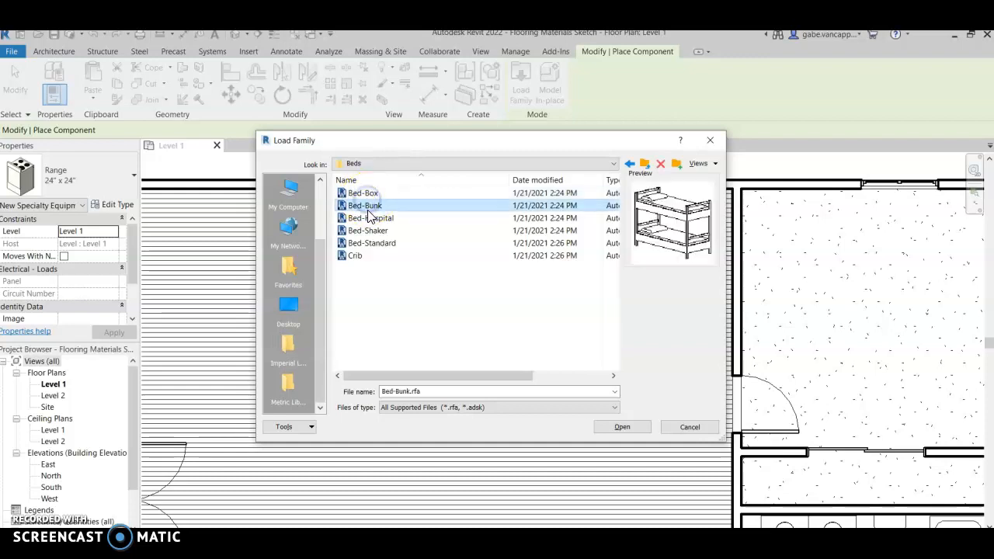
pyautogui.click(368, 218)
pyautogui.click(367, 231)
pyautogui.click(370, 243)
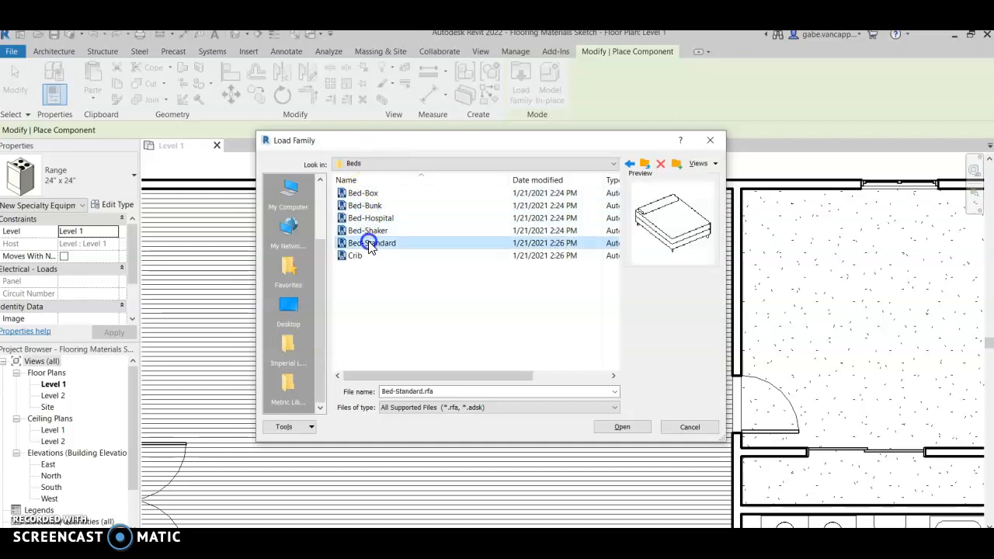
pyautogui.click(361, 256)
pyautogui.click(365, 247)
pyautogui.click(365, 231)
pyautogui.click(619, 426)
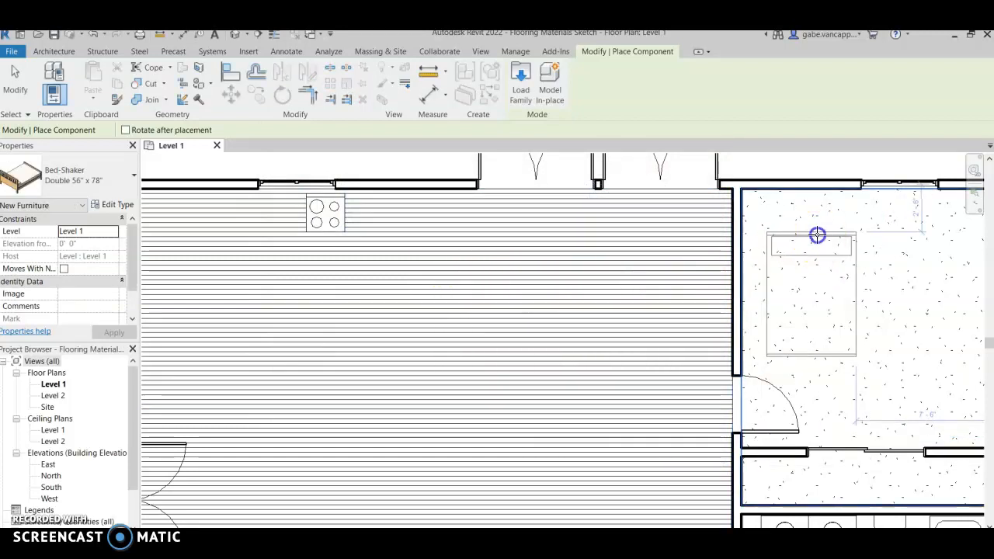
# Place a Double 56" x 78" Bed-Shaker in the northeast bedroom and end placement.
pyautogui.click(862, 262)
pyautogui.rightClick(901, 290)
pyautogui.click(919, 299)
# Rotate the bed so its head faces west and move it against the northeast bedroom's west wall, north of the door.
pyautogui.click(849, 290)
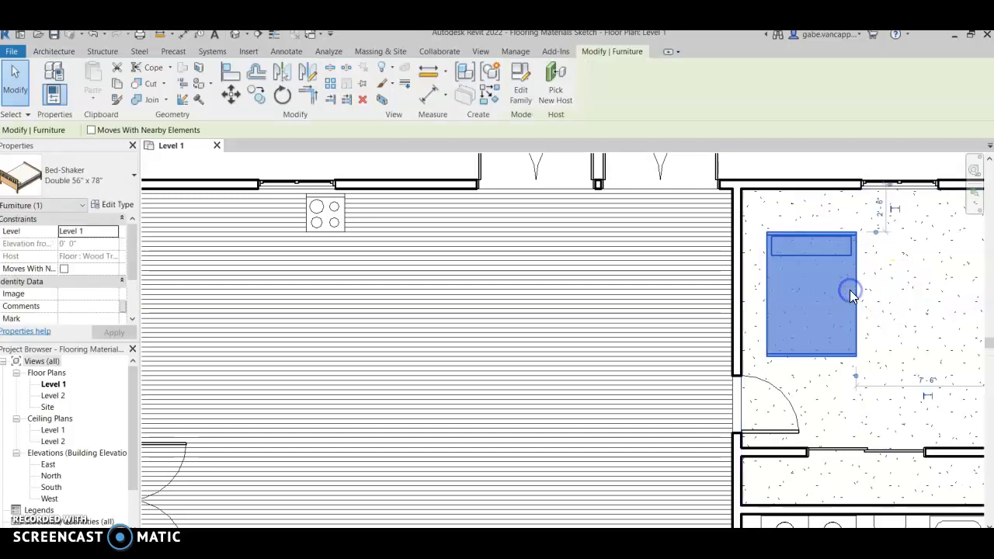
pyautogui.press('space')
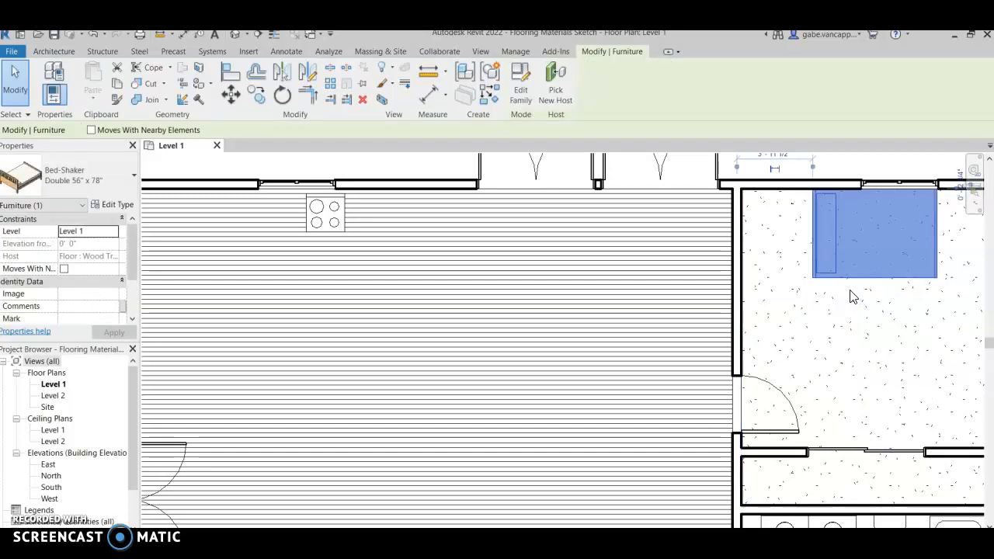
pyautogui.click(810, 329)
pyautogui.moveTo(862, 272); pyautogui.dragTo(825, 305)
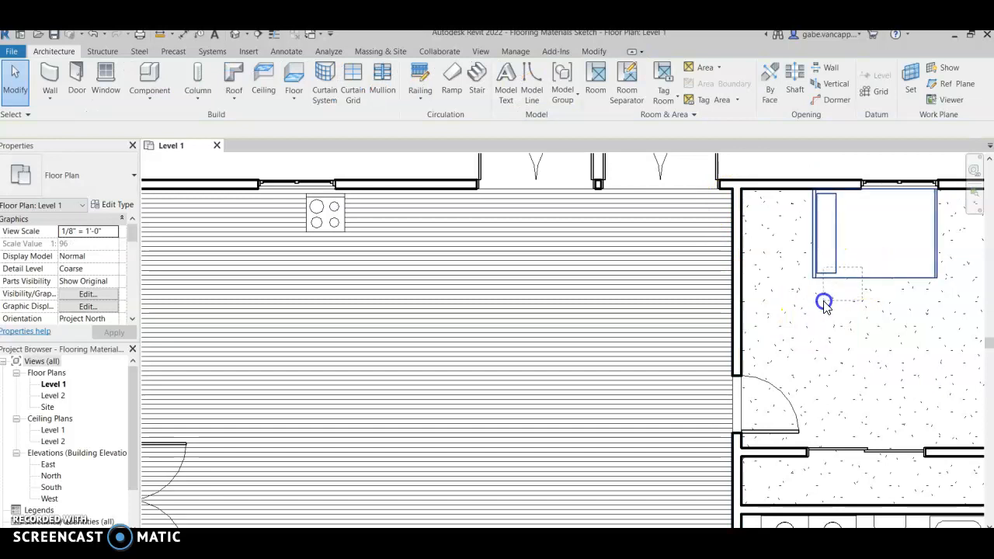
pyautogui.click(865, 257)
pyautogui.click(821, 288)
pyautogui.click(881, 251)
pyautogui.click(879, 318)
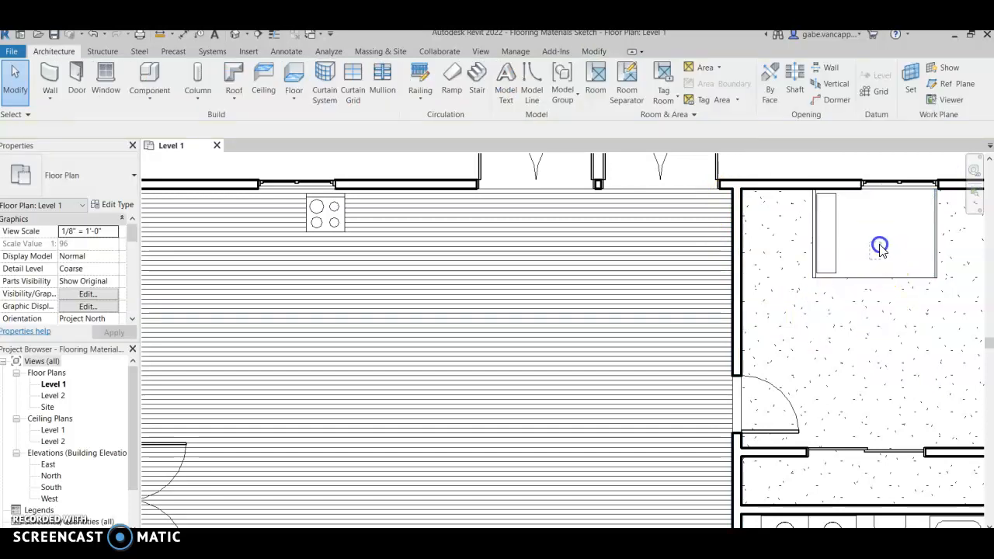
pyautogui.click(880, 247)
pyautogui.moveTo(834, 242); pyautogui.dragTo(768, 302)
pyautogui.click(879, 377)
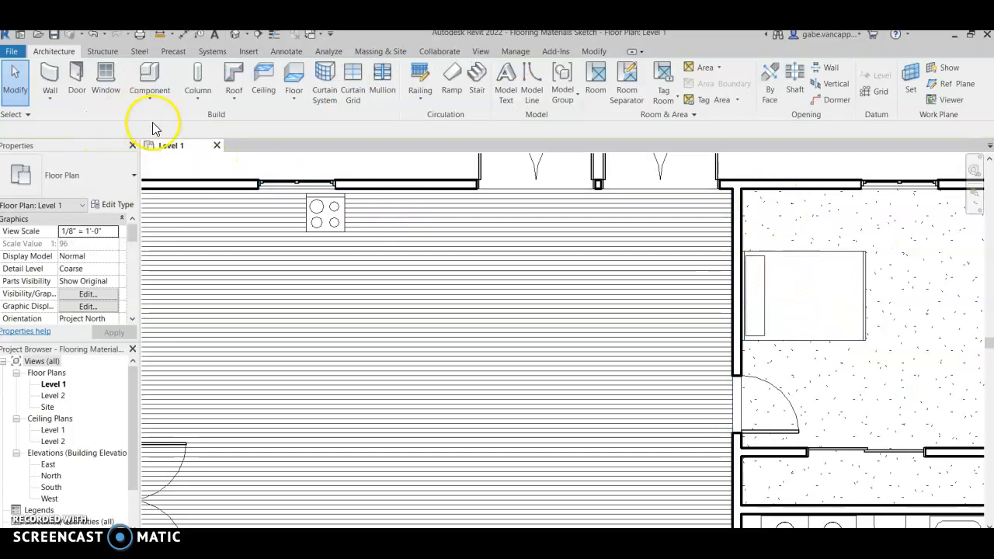
# Start loading a component family and browse the Imperial library to Furniture > Storage.
pyautogui.click(149, 78)
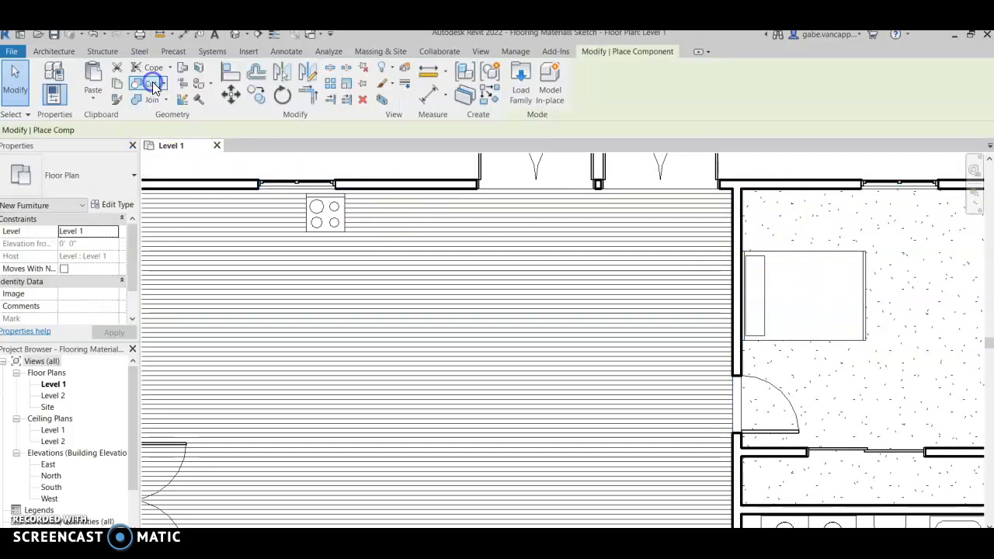
pyautogui.click(517, 76)
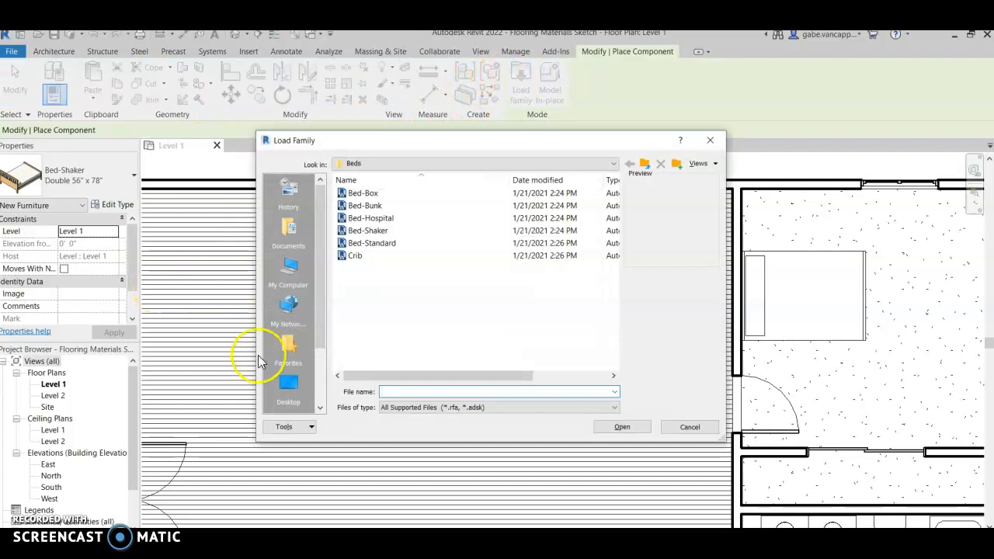
pyautogui.scroll(-2, 307, 338)
pyautogui.click(299, 348)
pyautogui.scroll(-2, 392, 301)
pyautogui.click(390, 295)
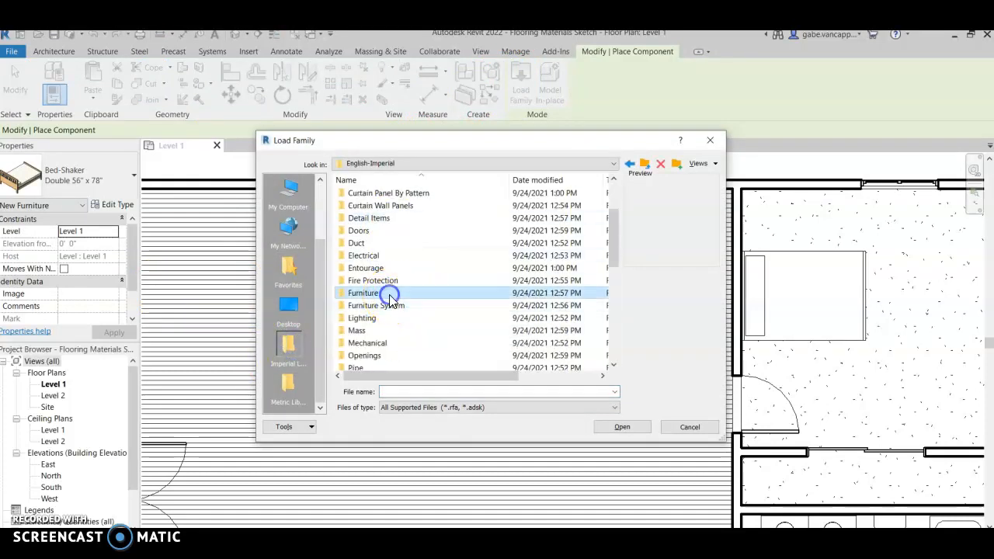
pyautogui.doubleClick(390, 295)
pyautogui.doubleClick(368, 219)
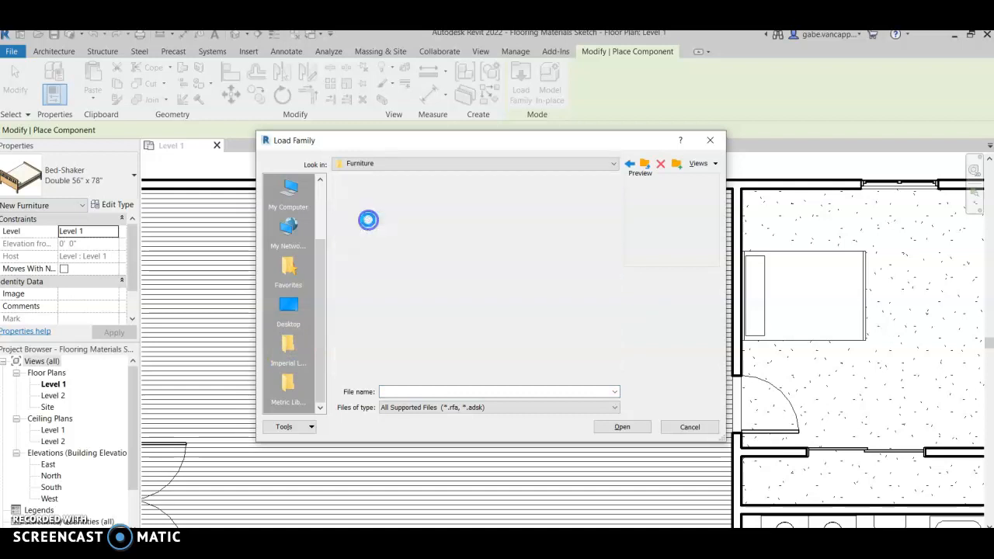
# Preview the flat, lateral and drawer file cabinets, the storage cabinet and the credenza in the Storage family folder.
pyautogui.click(393, 205)
pyautogui.click(376, 193)
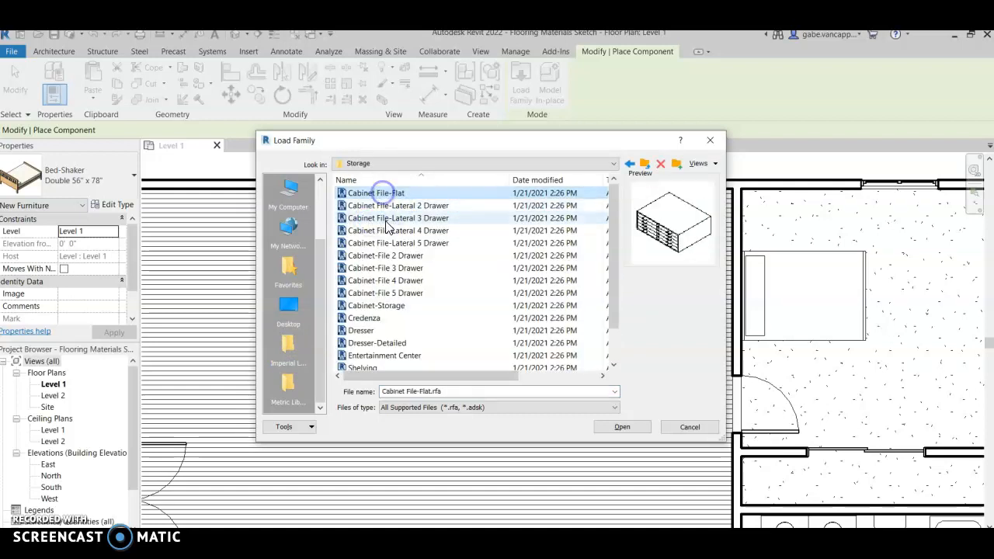
pyautogui.click(384, 217)
pyautogui.click(386, 243)
pyautogui.click(386, 255)
pyautogui.click(386, 280)
pyautogui.click(392, 293)
pyautogui.click(388, 305)
pyautogui.click(388, 319)
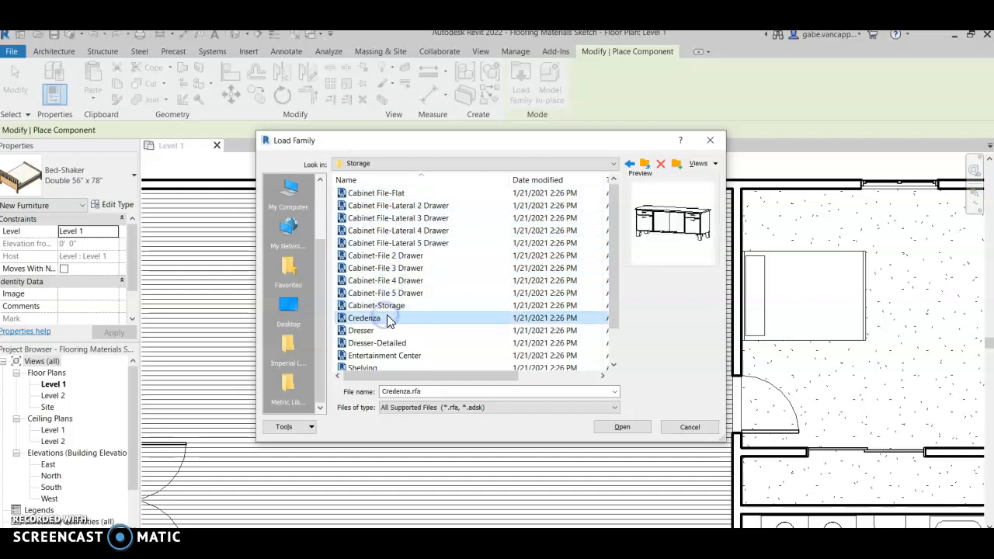
# Preview the dresser, detailed dresser, entertainment center and shelving families, and load Dresser.
pyautogui.click(379, 330)
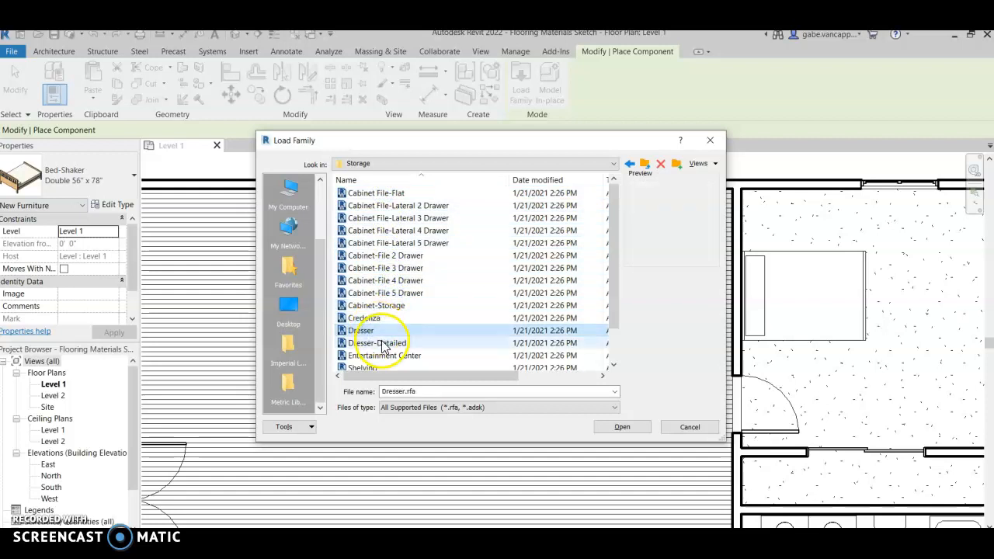
pyautogui.click(380, 343)
pyautogui.click(382, 356)
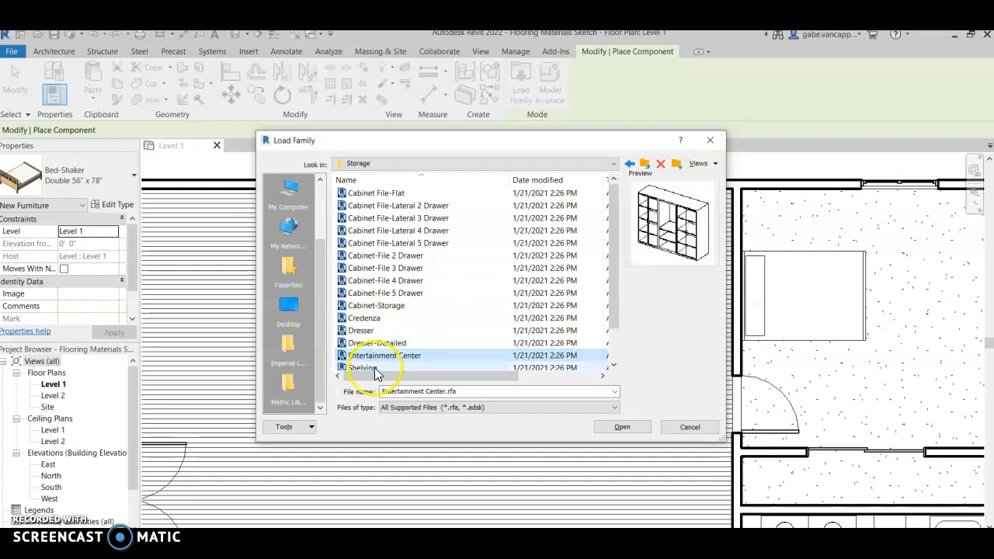
pyautogui.click(375, 368)
pyautogui.click(364, 319)
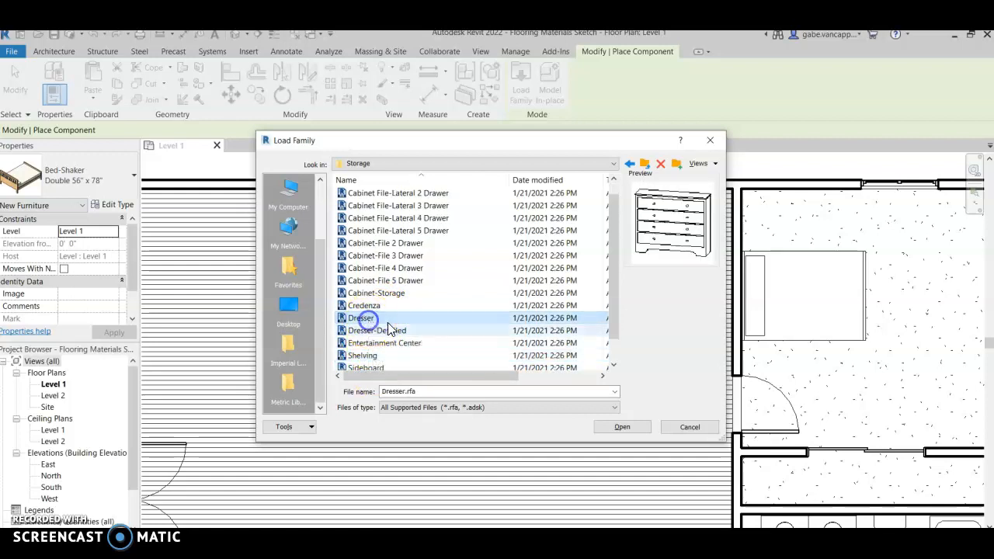
pyautogui.click(614, 426)
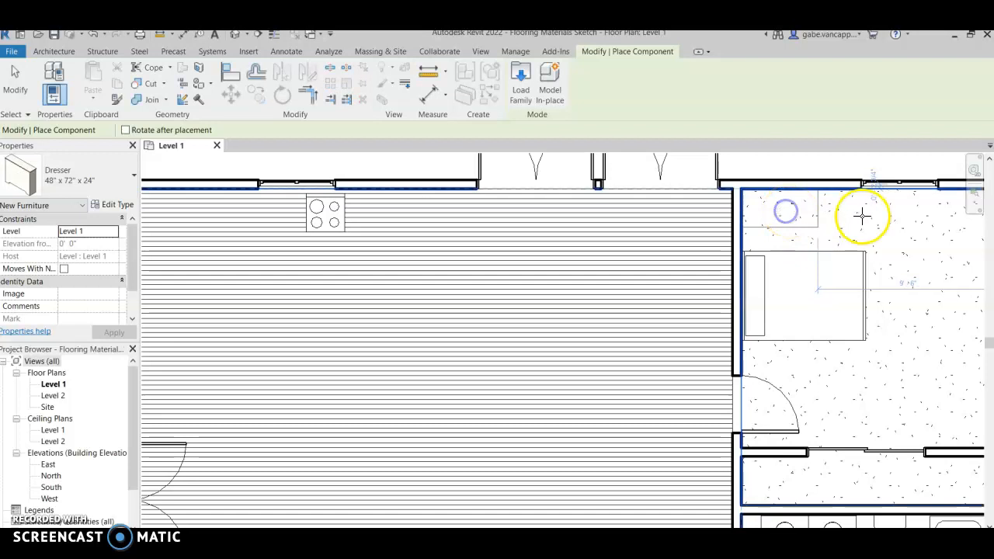
# Place a 48" x 72" x 24" Dresser in the northwest corner of the northeast bedroom and end placement.
pyautogui.rightClick(885, 226)
pyautogui.click(901, 231)
pyautogui.rightClick(910, 236)
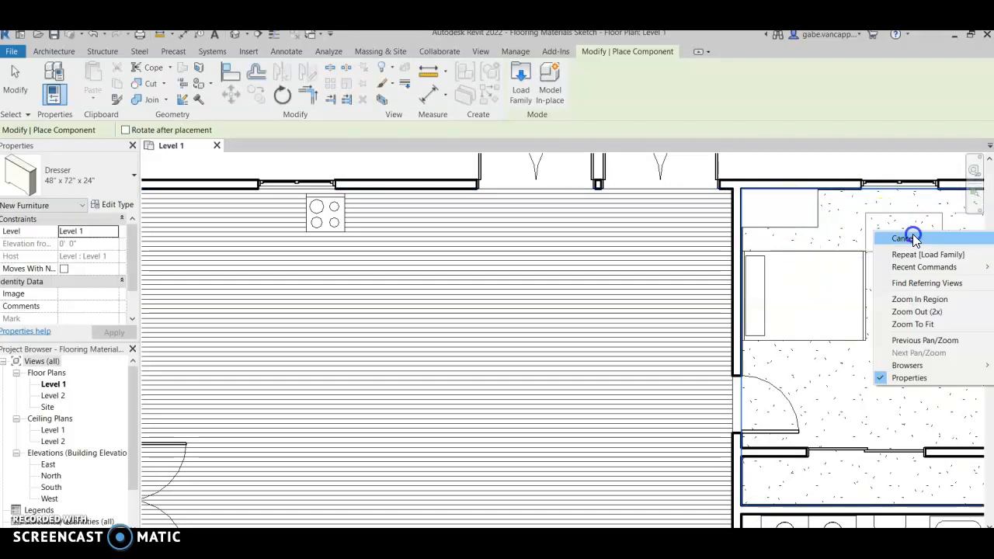
pyautogui.click(913, 238)
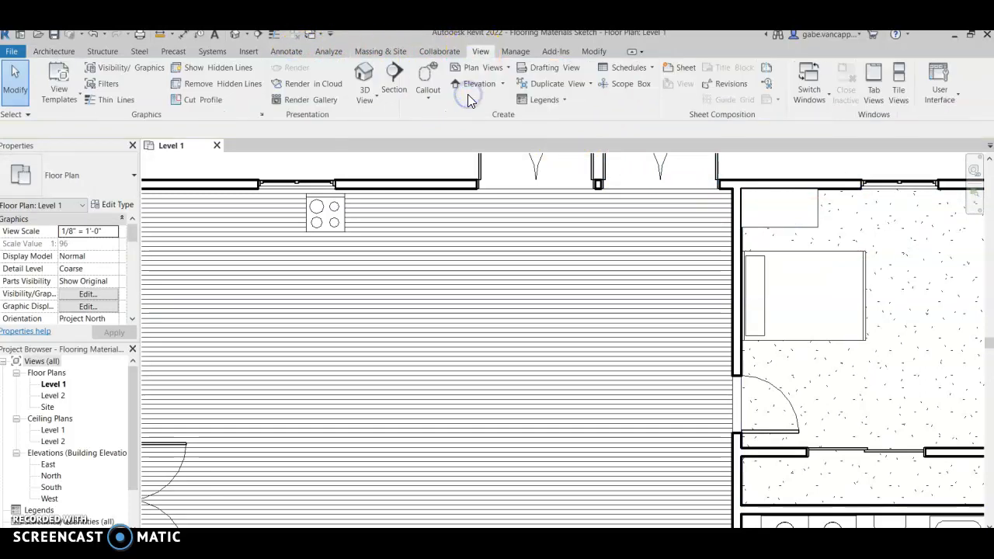
# Open the default 3D view and examine the placed furniture and fixtures in the bedrooms, bathrooms and kitchen from an angle.
pyautogui.click(370, 75)
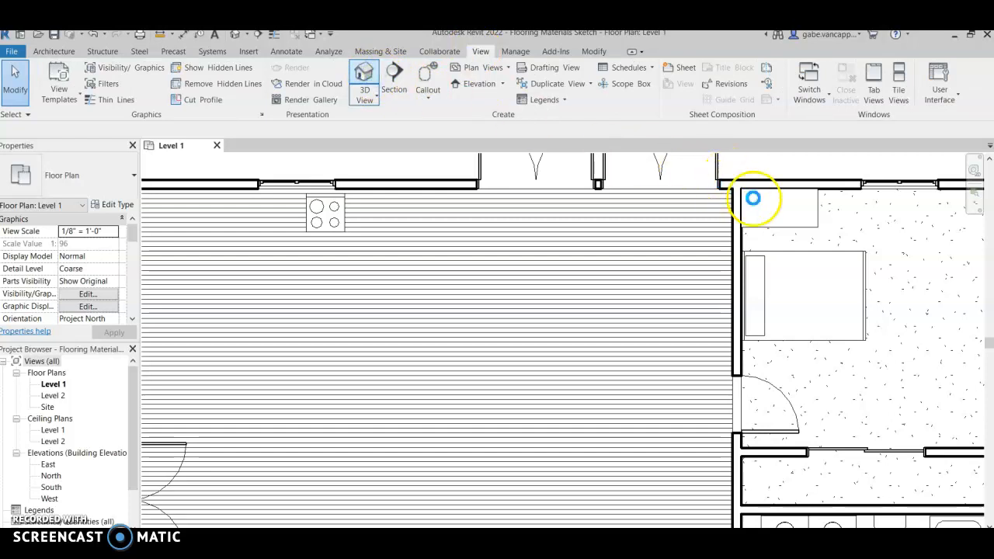
pyautogui.scroll(4, 543, 284)
pyautogui.scroll(2, 528, 272)
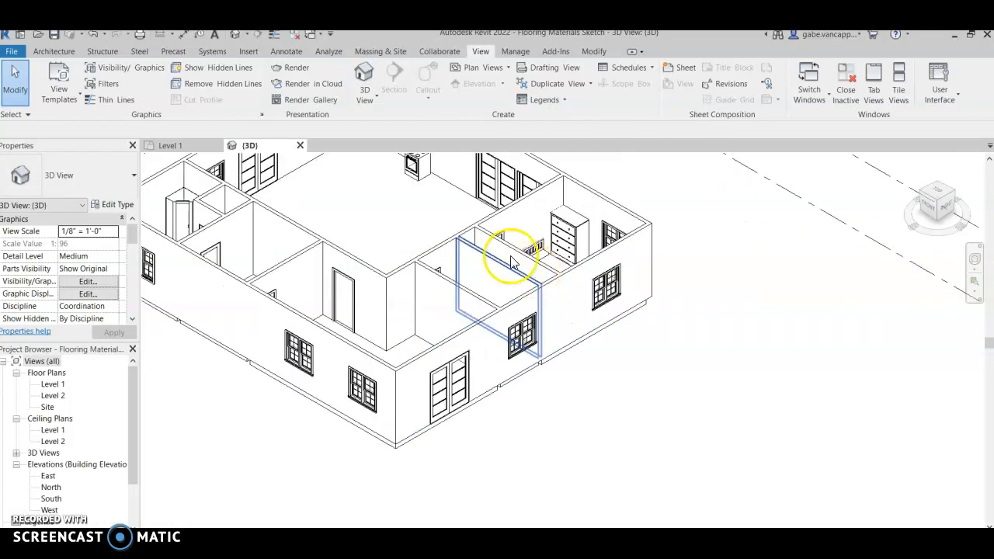
pyautogui.scroll(2, 419, 210)
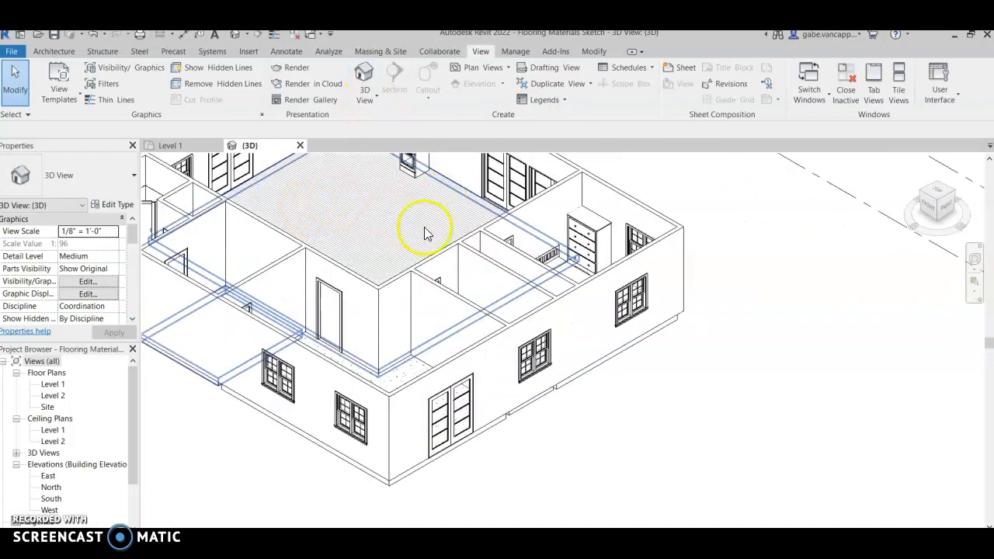
pyautogui.moveTo(486, 260); pyautogui.dragTo(721, 349, button='middle')
pyautogui.scroll(5, 473, 329)
pyautogui.moveTo(398, 295); pyautogui.dragTo(517, 344, button='middle')
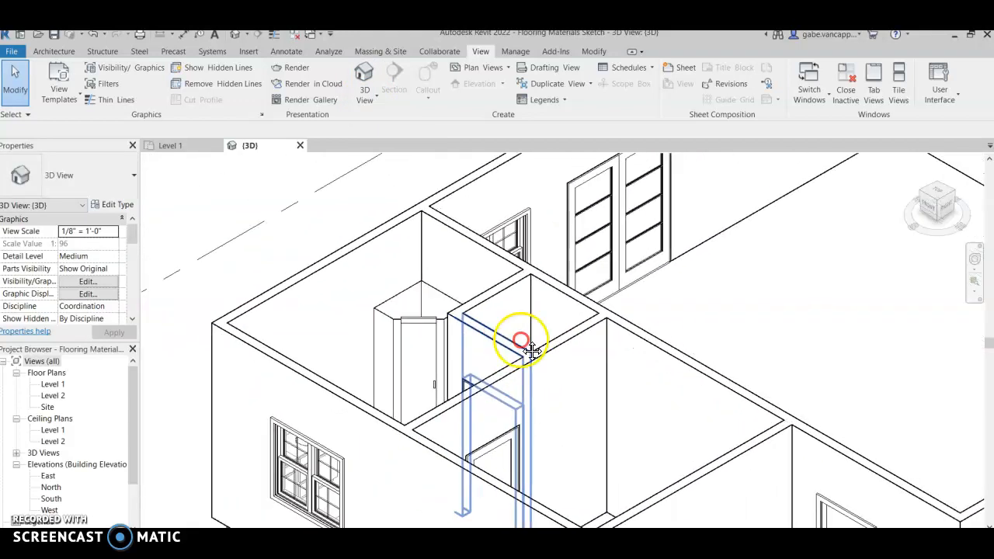
pyautogui.click(929, 205)
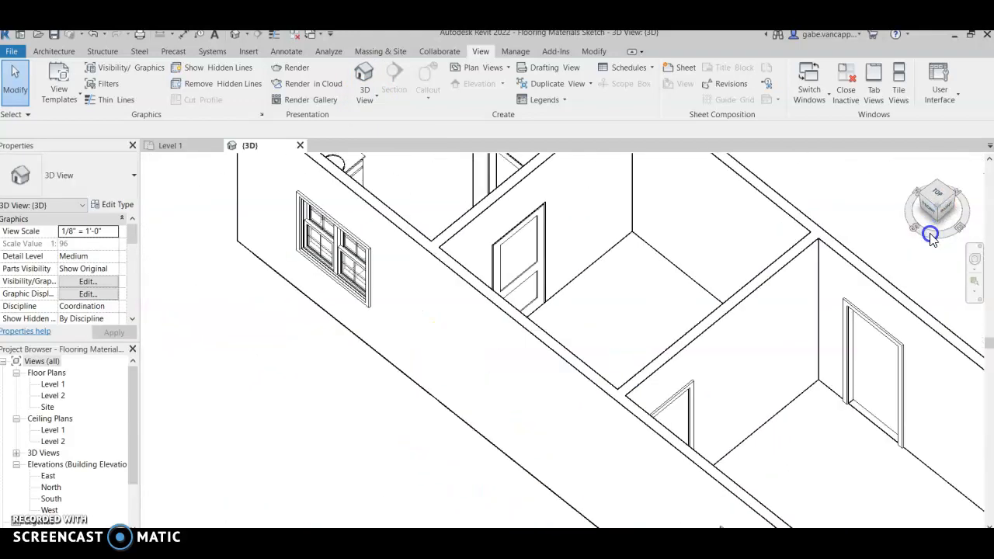
pyautogui.click(914, 165)
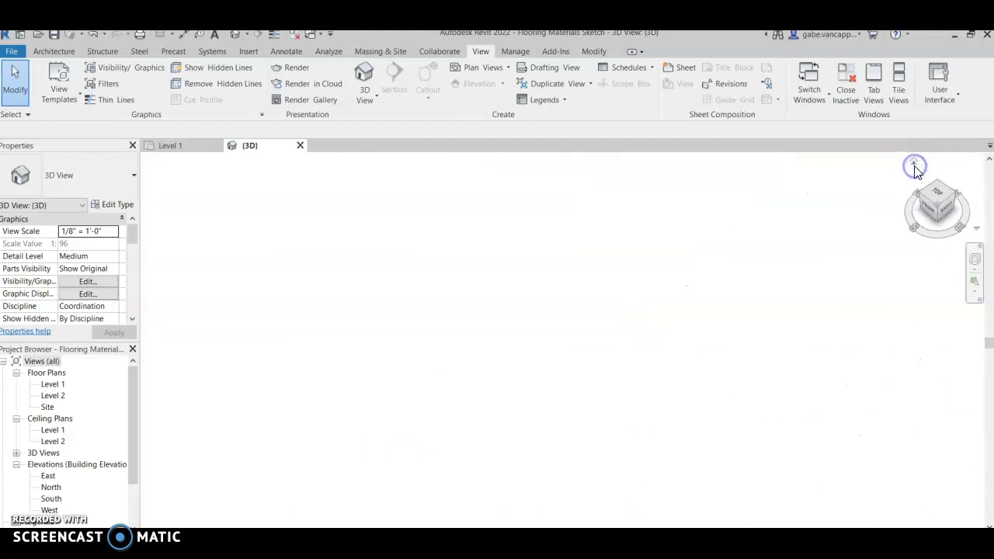
pyautogui.scroll(5, 535, 290)
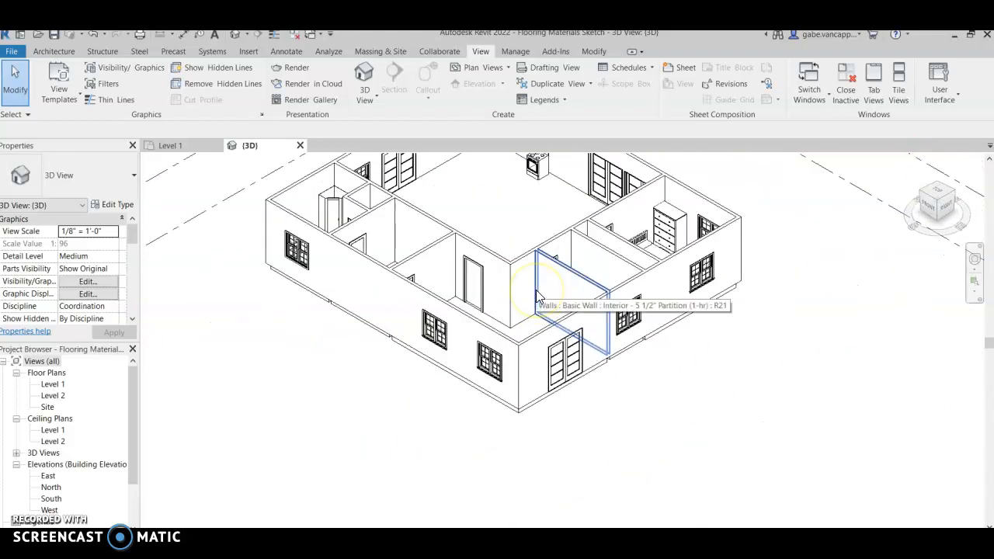
pyautogui.click(937, 195)
pyautogui.keyDown('shift'); pyautogui.moveTo(821, 368); pyautogui.dragTo(850, 399, button='middle'); pyautogui.keyUp('shift')
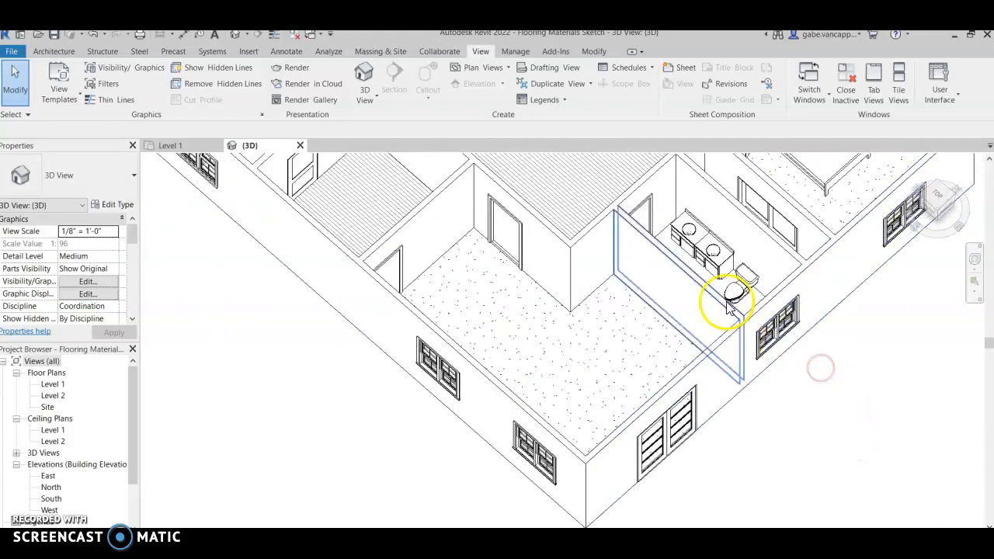
pyautogui.moveTo(456, 215)
pyautogui.mouseDown(button='middle')
pyautogui.moveTo(476, 324)
pyautogui.moveTo(504, 348)
pyautogui.mouseUp(button='middle')
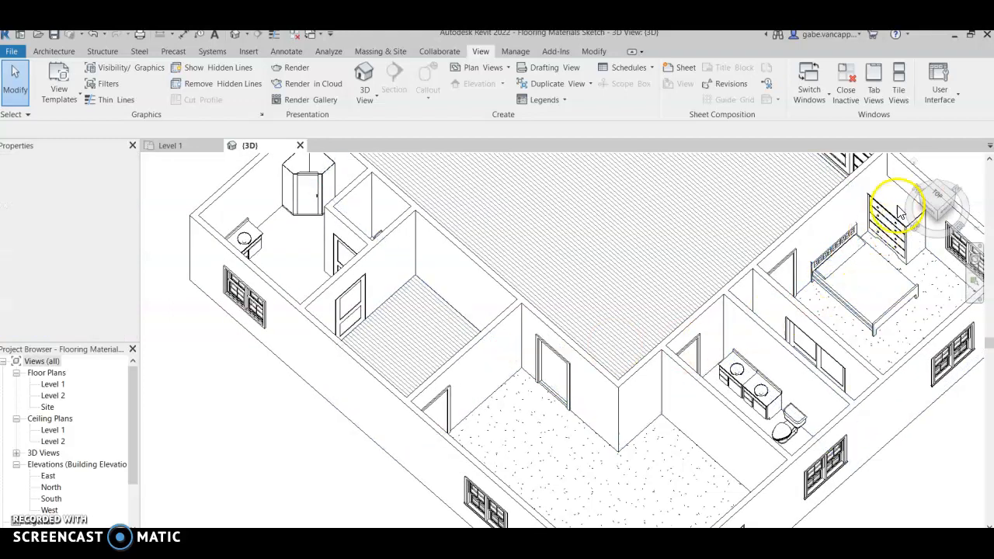
# Orient the 3D view to the top and examine the east bathroom, kitchen and bedroom layout from above.
pyautogui.click(940, 194)
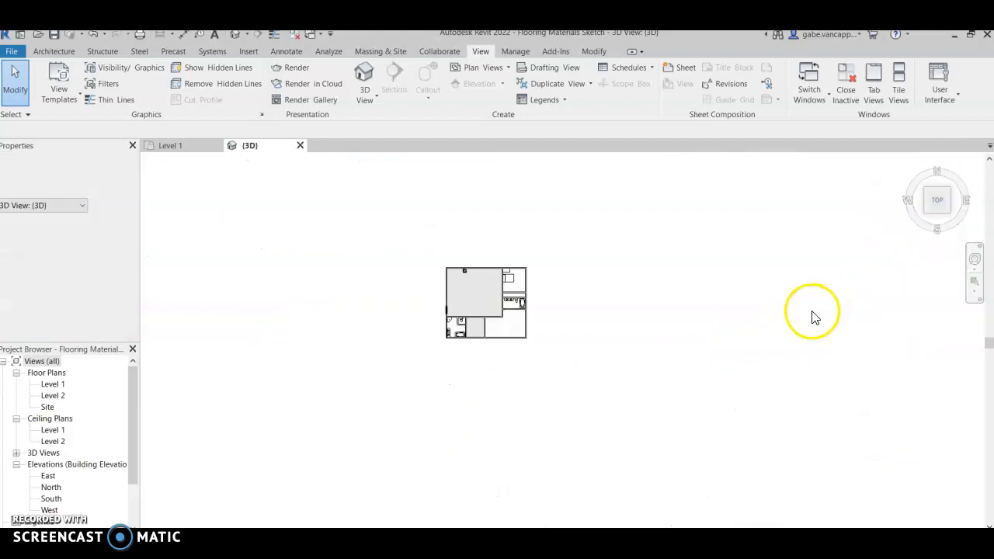
pyautogui.scroll(8, 506, 288)
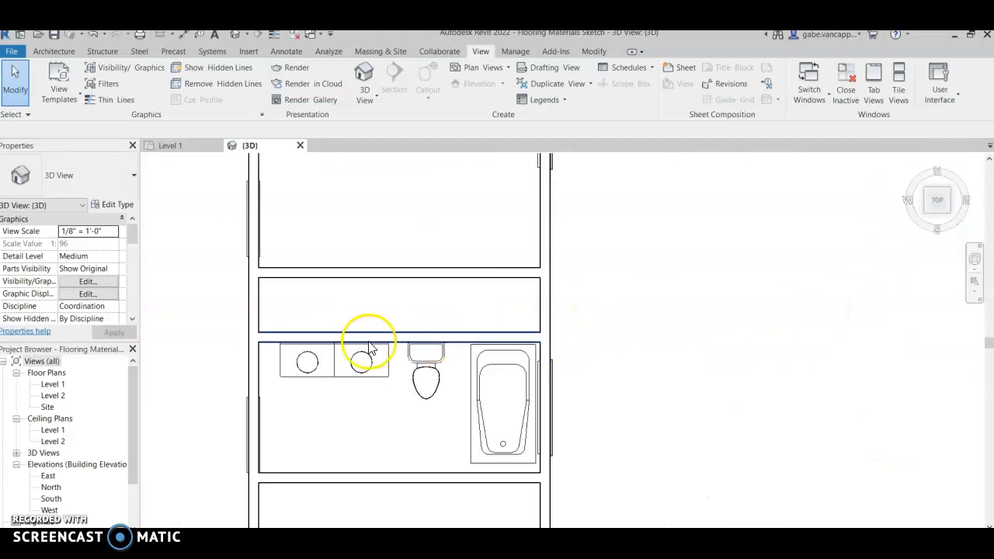
pyautogui.scroll(2, 614, 373)
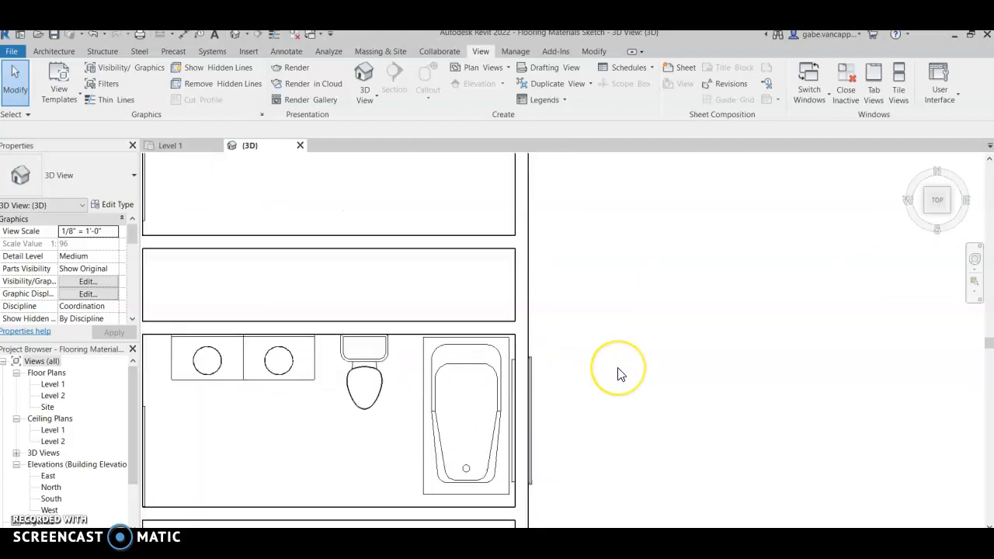
pyautogui.scroll(-5, 618, 375)
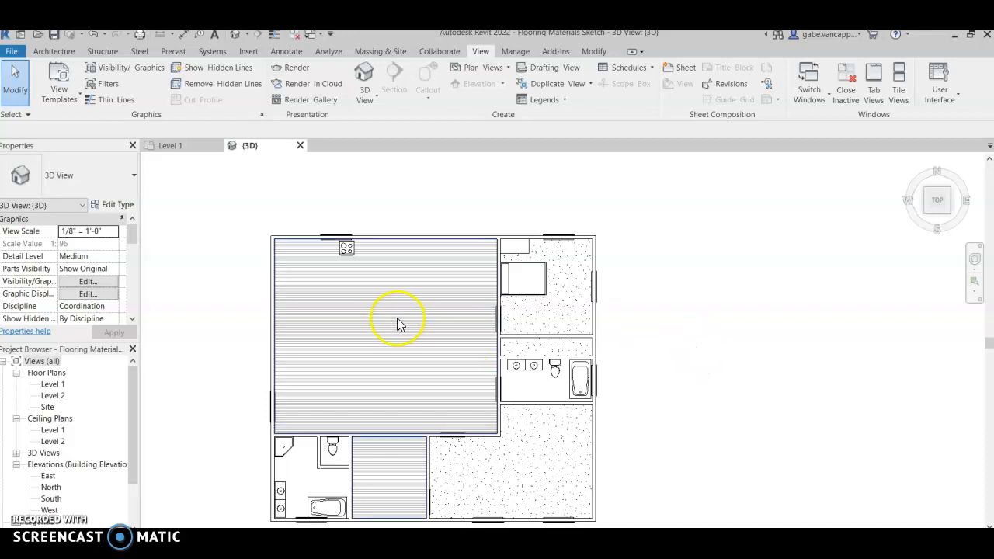
pyautogui.scroll(2, 338, 281)
pyautogui.scroll(2, 337, 276)
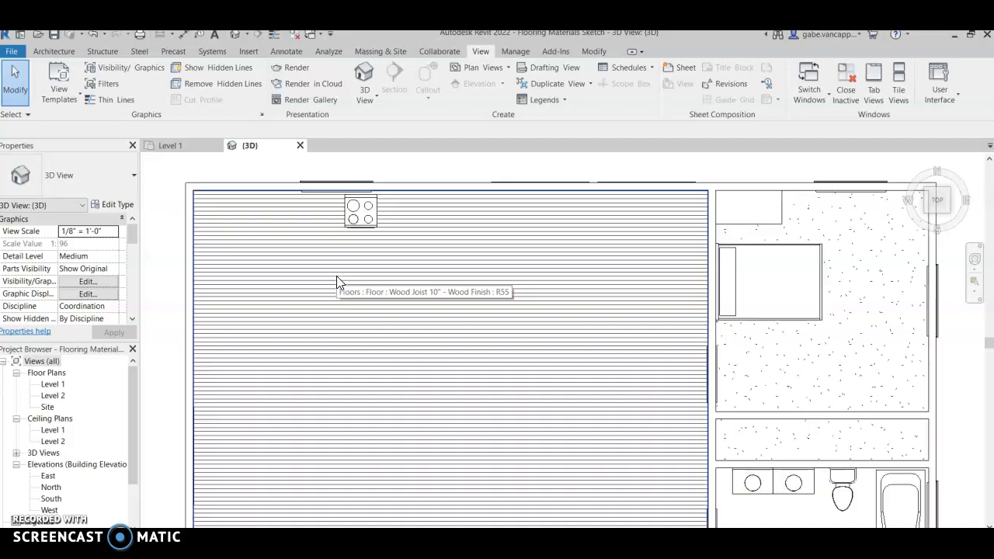
pyautogui.scroll(-2, 337, 277)
pyautogui.scroll(-1, 339, 283)
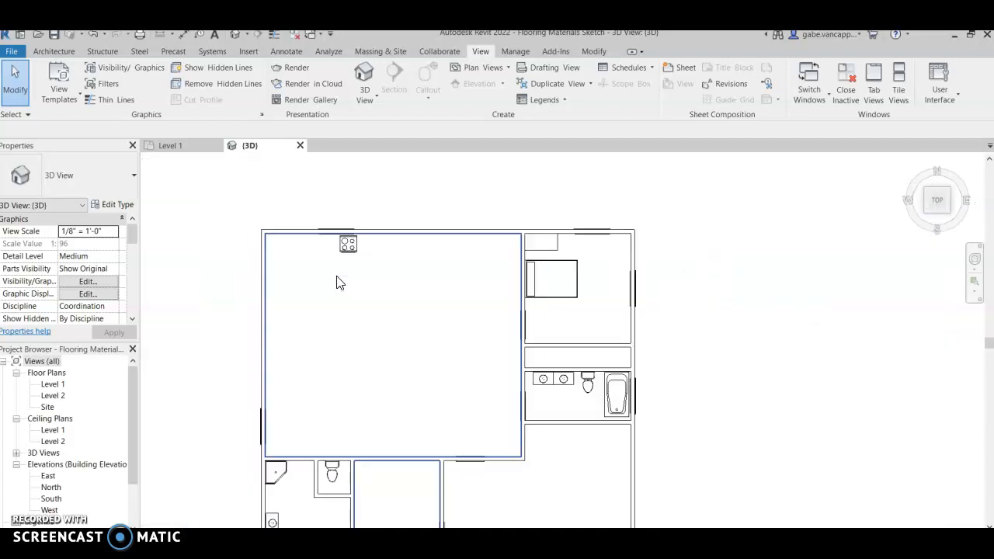
pyautogui.click(376, 281)
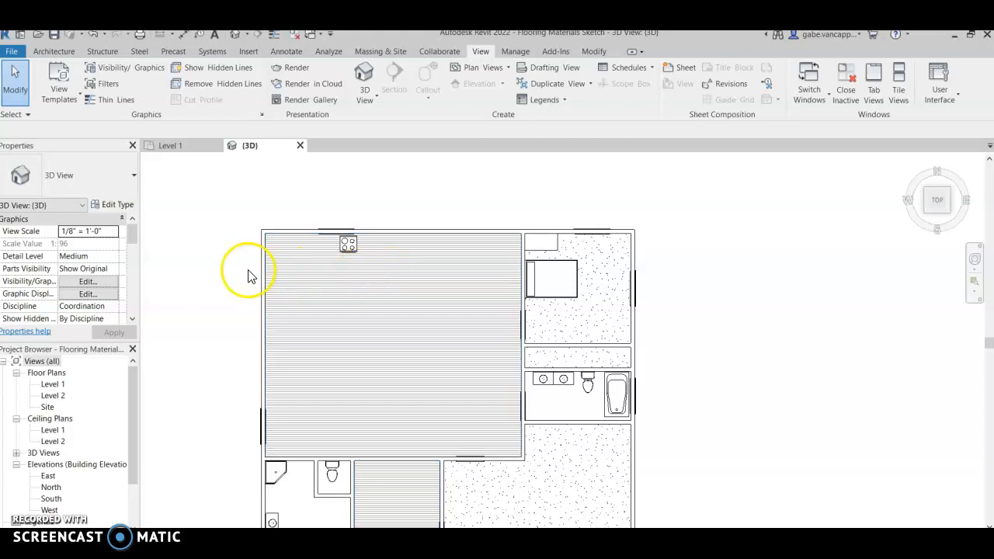
pyautogui.rightClick(219, 289)
pyautogui.click(251, 293)
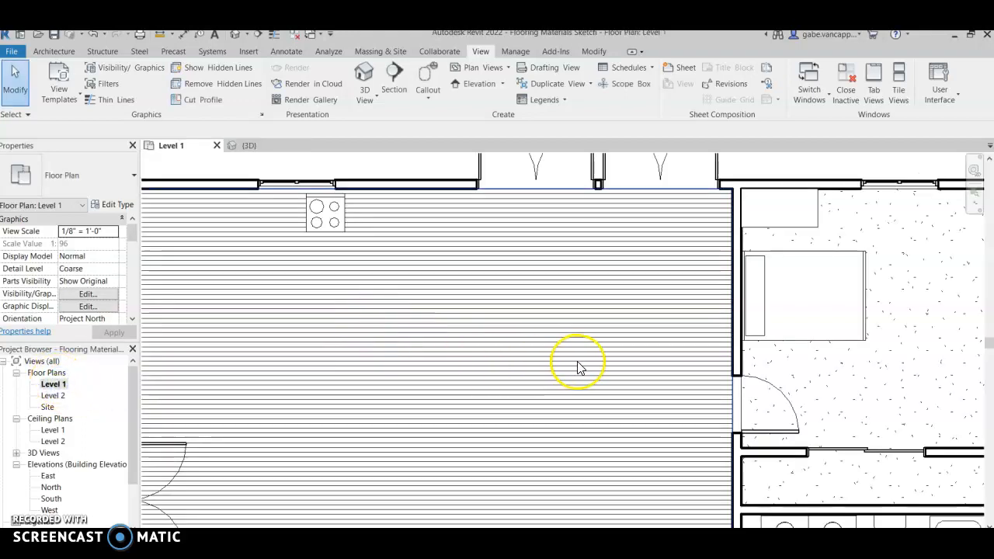
# In the Level 1 plan, move the west vanity of the east bathroom against the bathroom's west wall.
pyautogui.scroll(1, 579, 366)
pyautogui.moveTo(643, 396); pyautogui.dragTo(443, 251, button='middle')
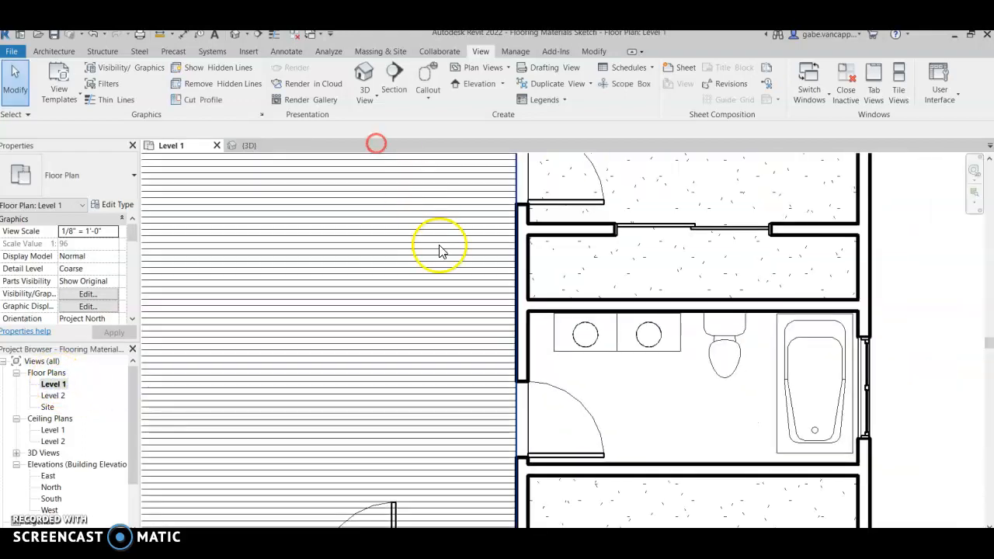
pyautogui.click(559, 335)
pyautogui.moveTo(539, 332); pyautogui.dragTo(534, 334)
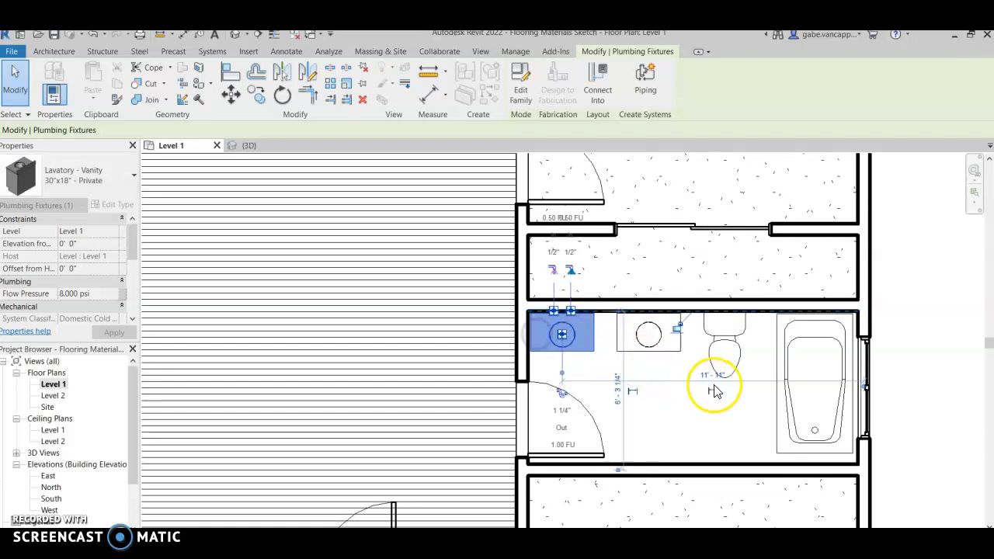
pyautogui.click(911, 351)
# Move the second vanity in the east bathroom west until it sits directly beside the first one.
pyautogui.click(645, 337)
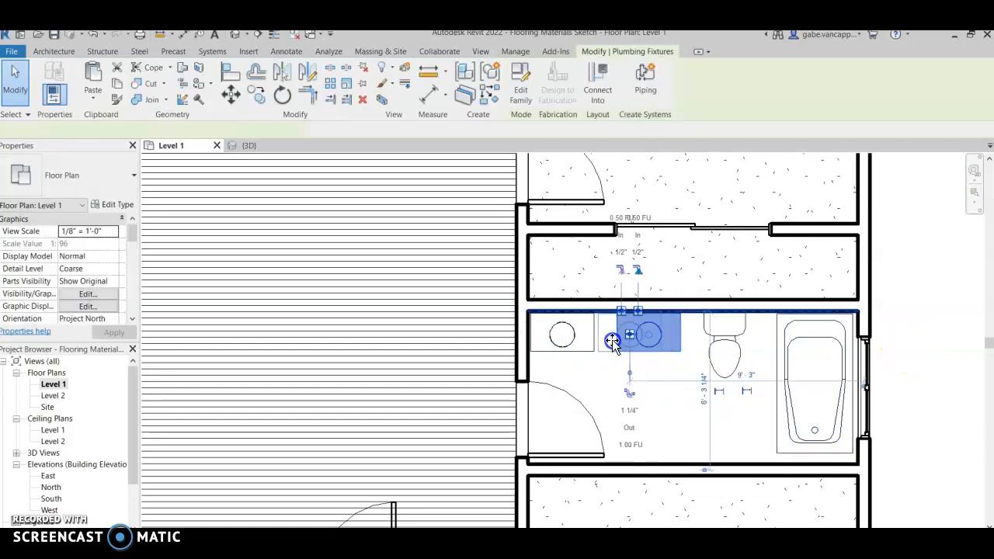
pyautogui.moveTo(612, 339); pyautogui.dragTo(608, 340)
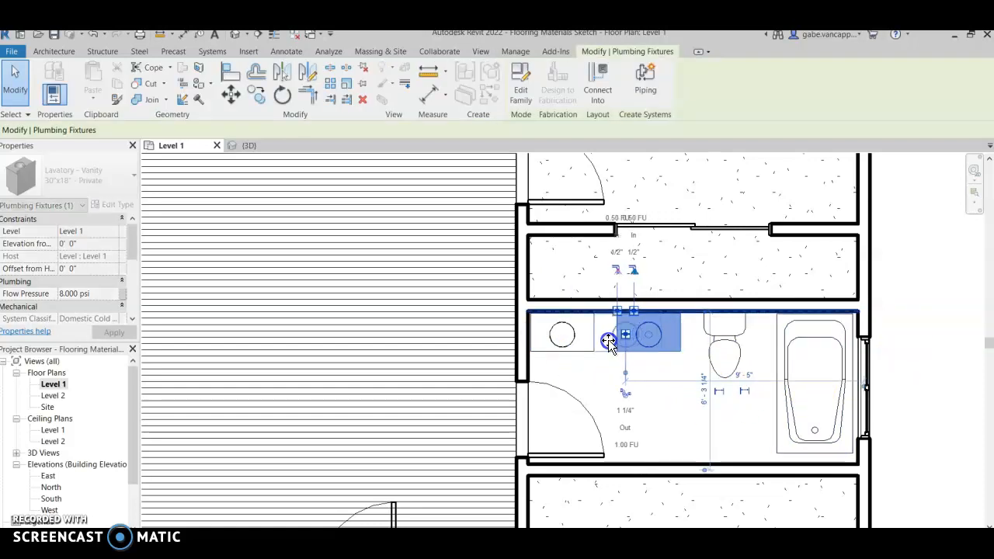
pyautogui.click(930, 339)
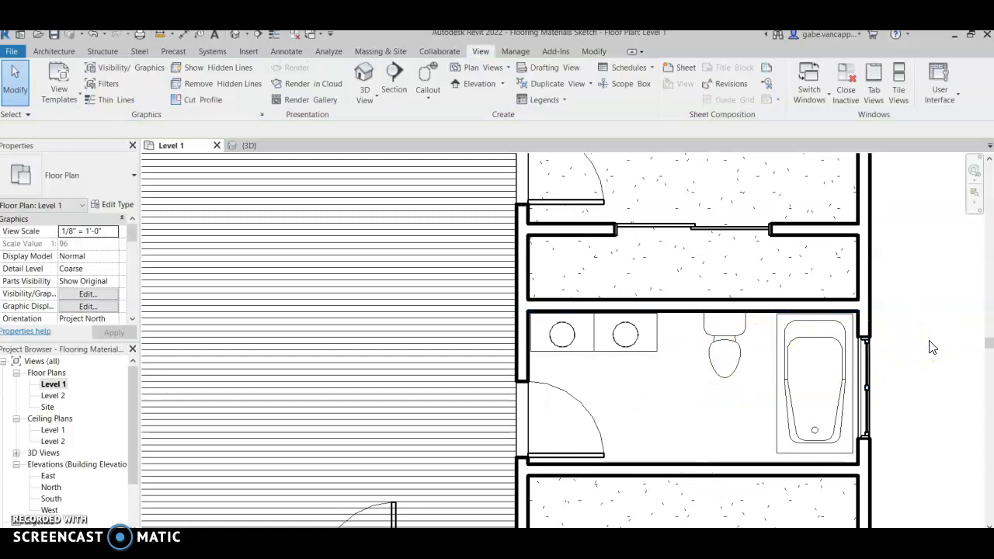
pyautogui.scroll(-4, 849, 362)
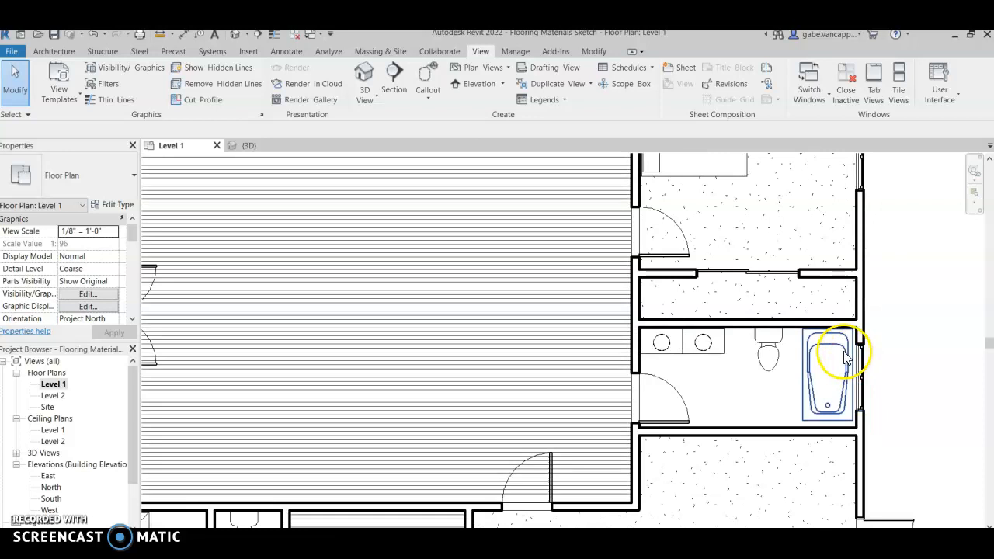
pyautogui.scroll(-2, 920, 288)
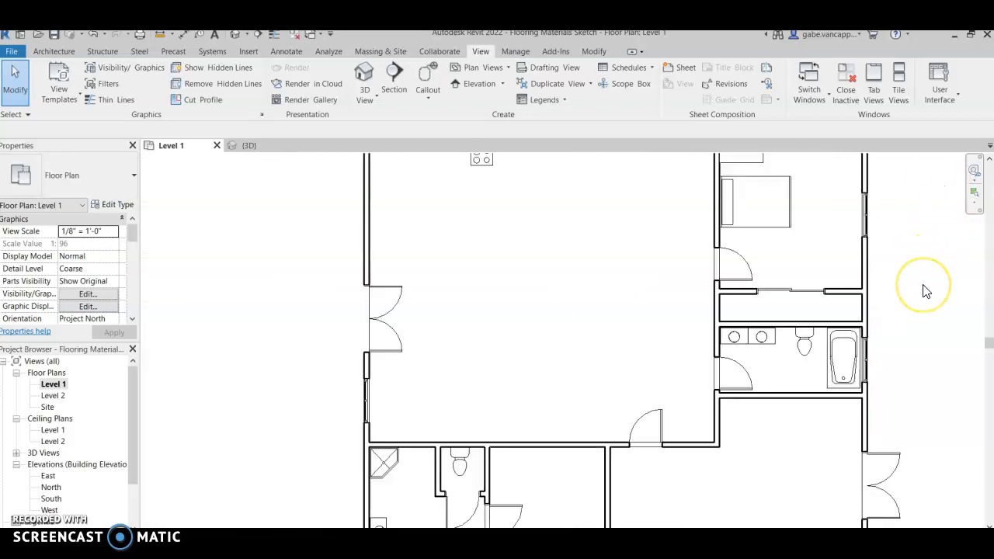
pyautogui.scroll(-3, 924, 291)
pyautogui.scroll(-2, 878, 326)
pyautogui.moveTo(888, 310)
pyautogui.mouseDown(button='middle')
pyautogui.moveTo(762, 332)
pyautogui.moveTo(742, 324)
pyautogui.mouseUp(button='middle')
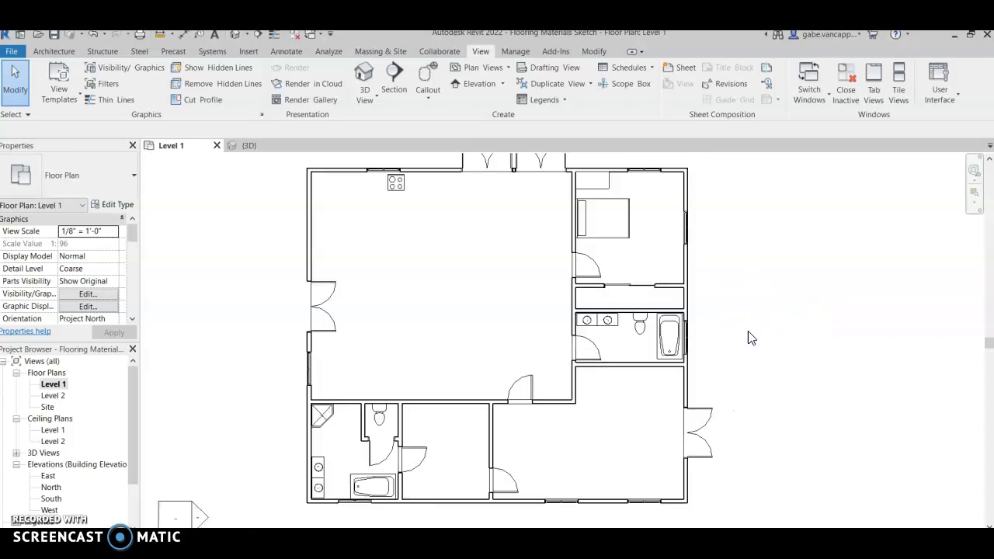